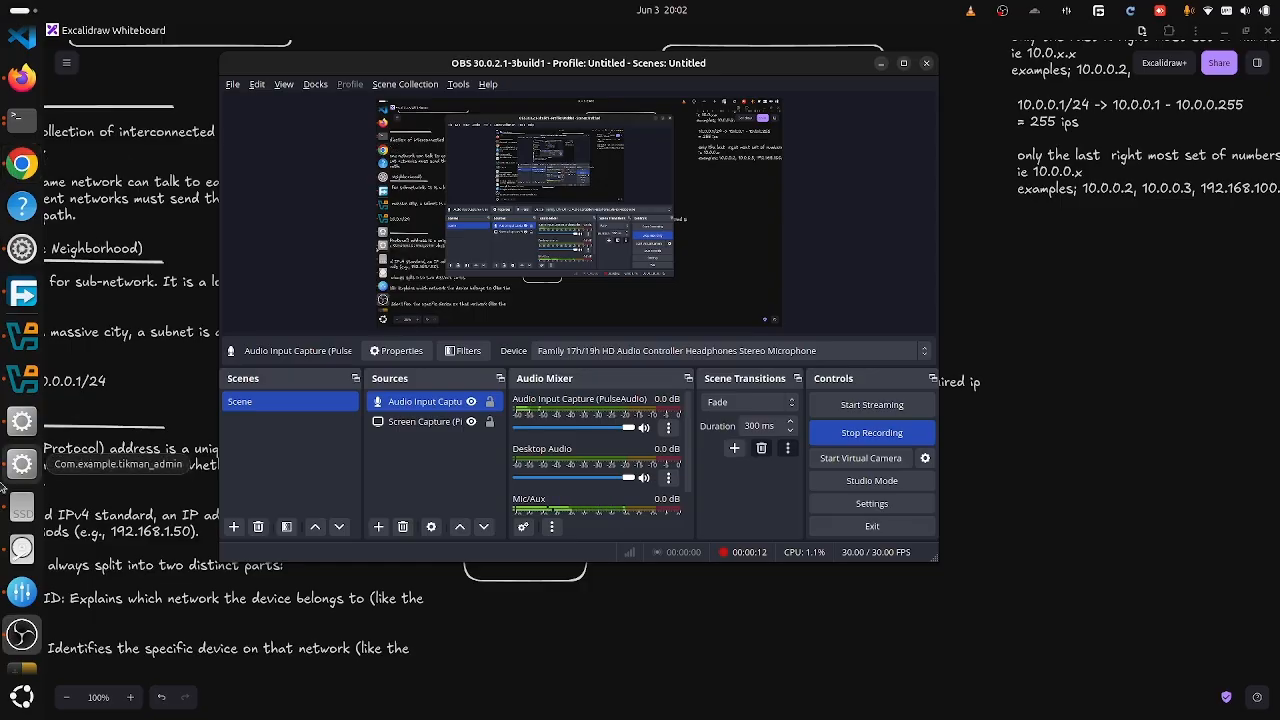
- Switch from OBS to the Excalidraw whiteboard showing the ISP, Mikrotik and access point diagram
scroll(4, 544, down, 3)
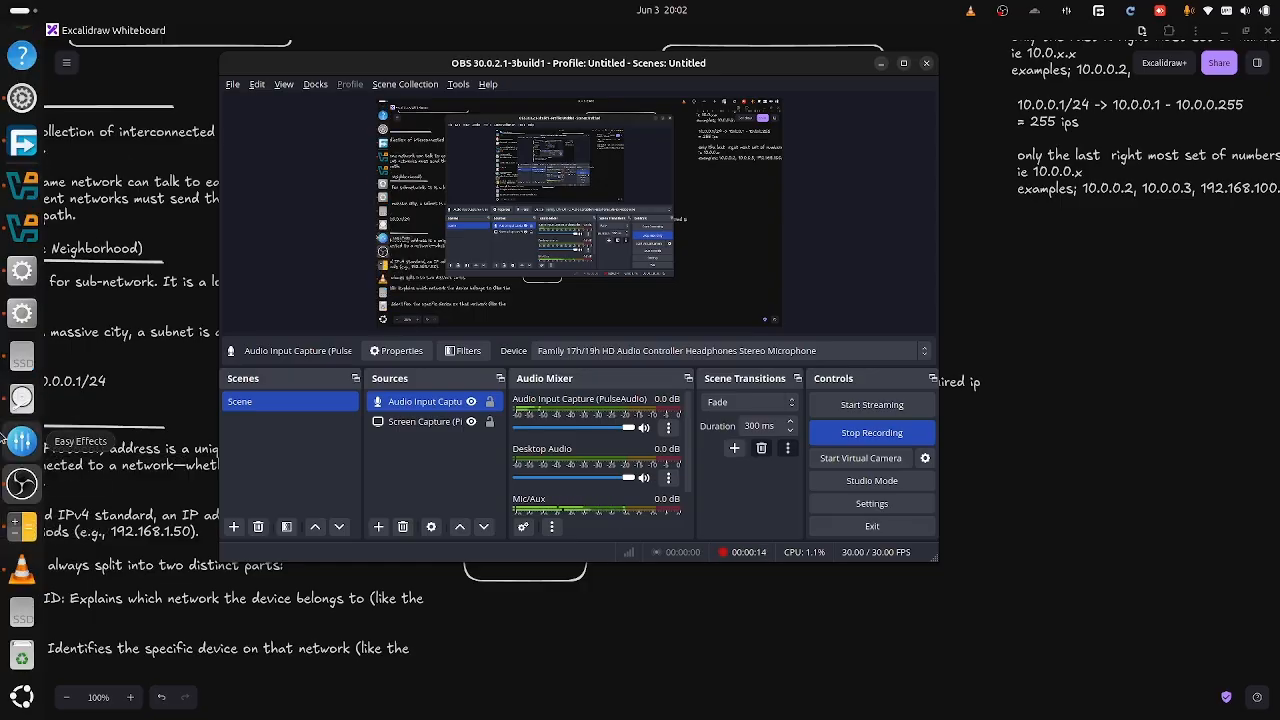
scroll(15, 330, up, 3)
click(24, 218)
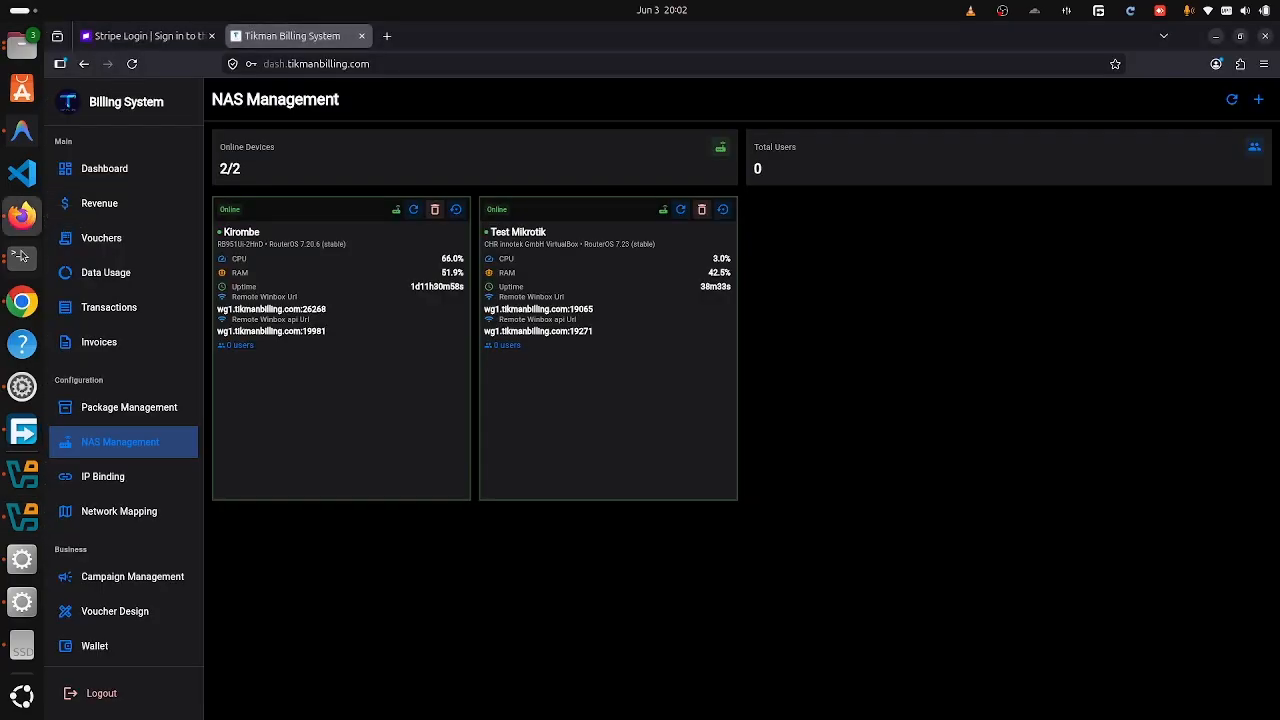
click(22, 316)
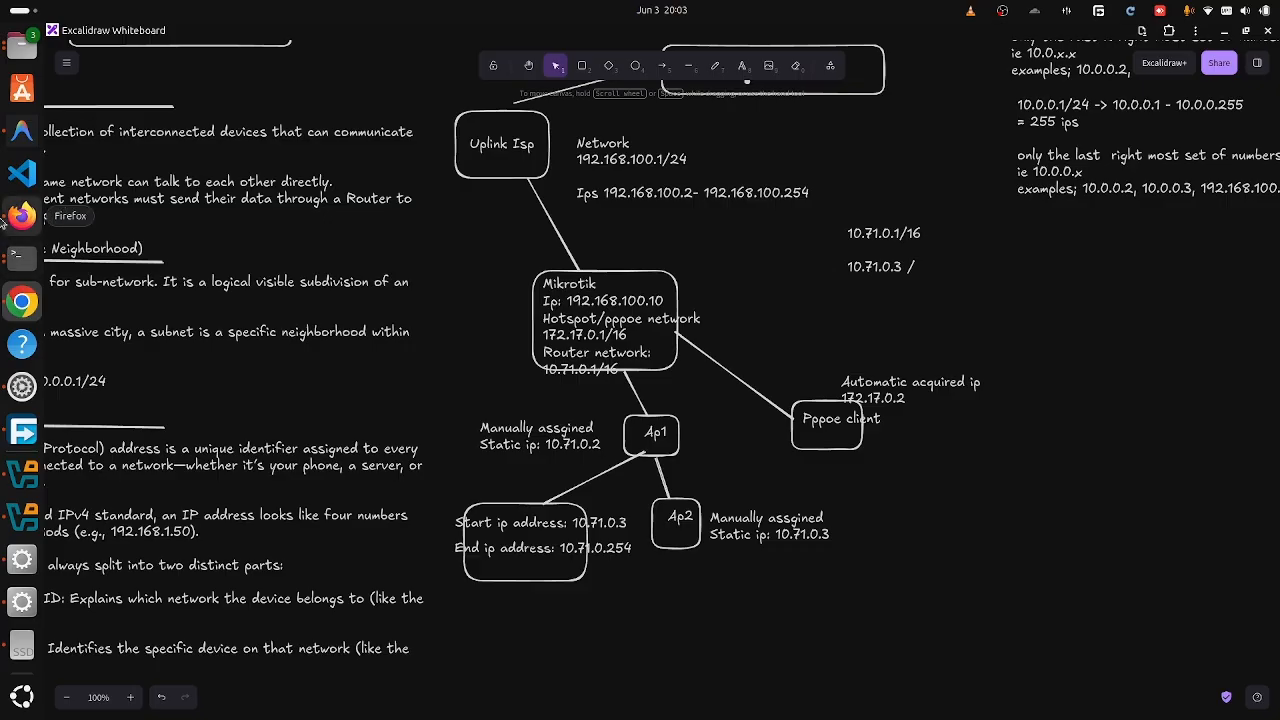
- Open the Wired connection's IPv4 settings and add an empty second address row
click(26, 378)
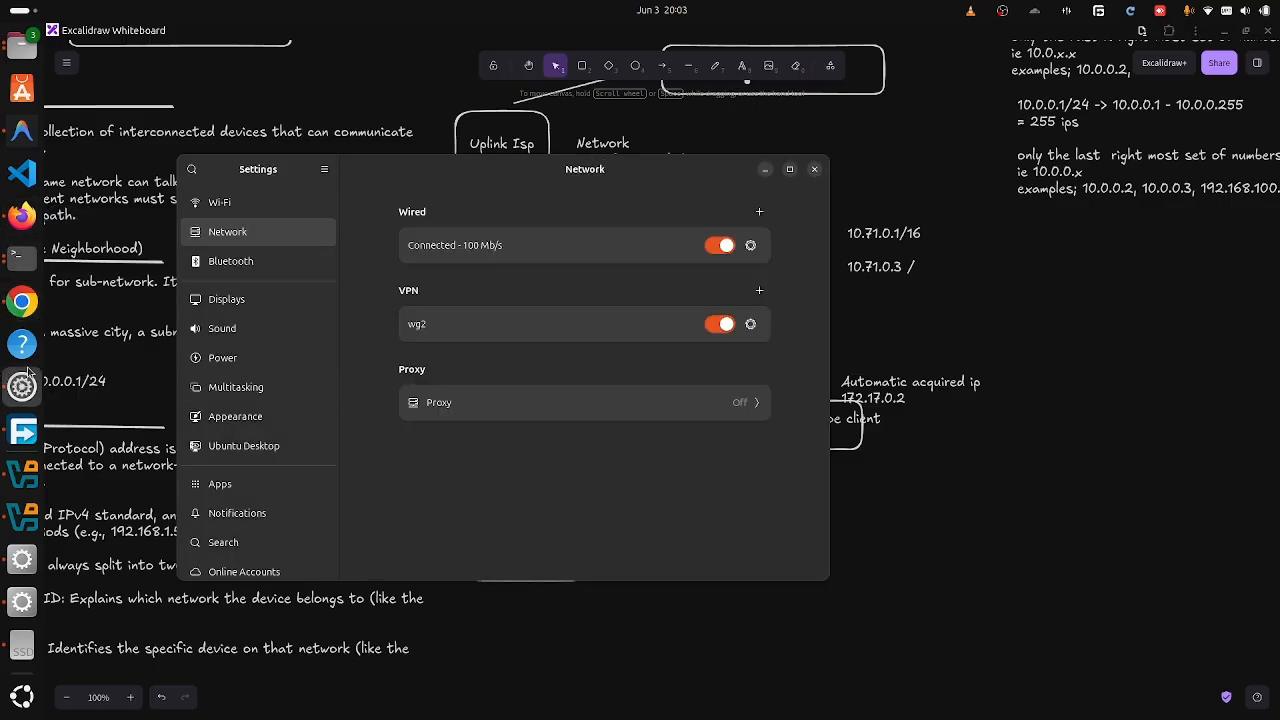
click(750, 250)
click(380, 209)
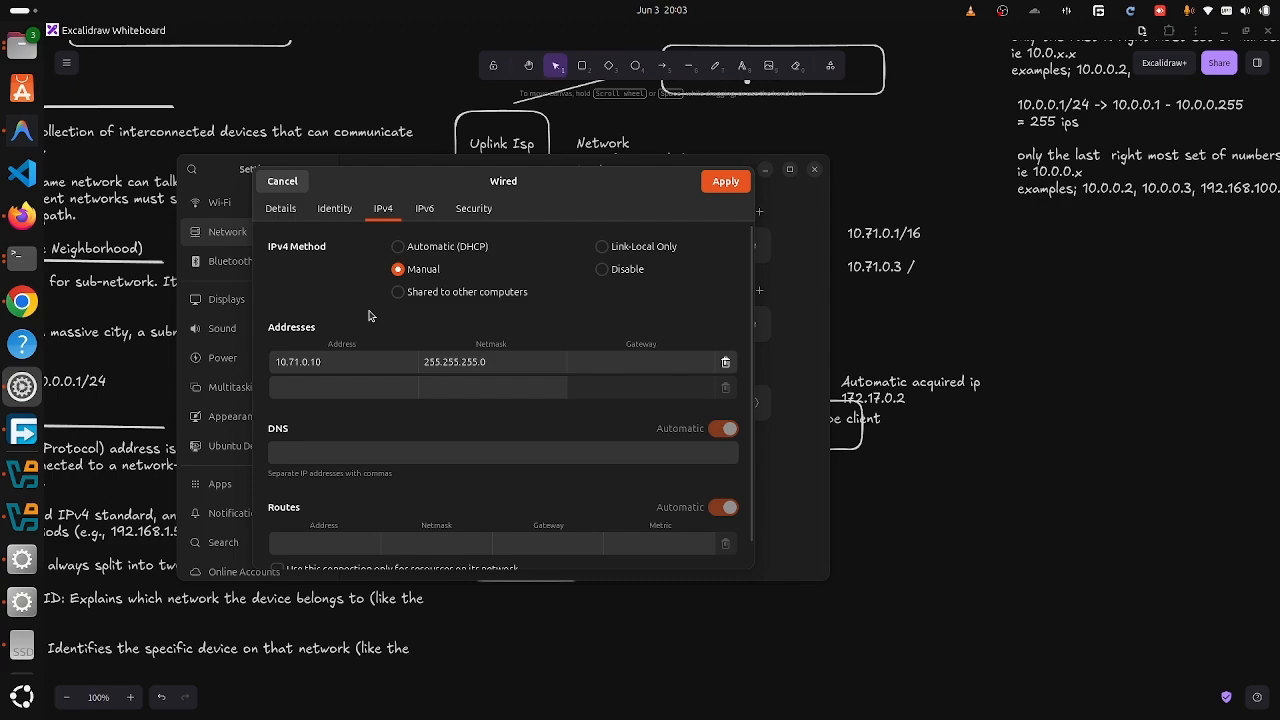
click(366, 381)
click(376, 369)
click(343, 394)
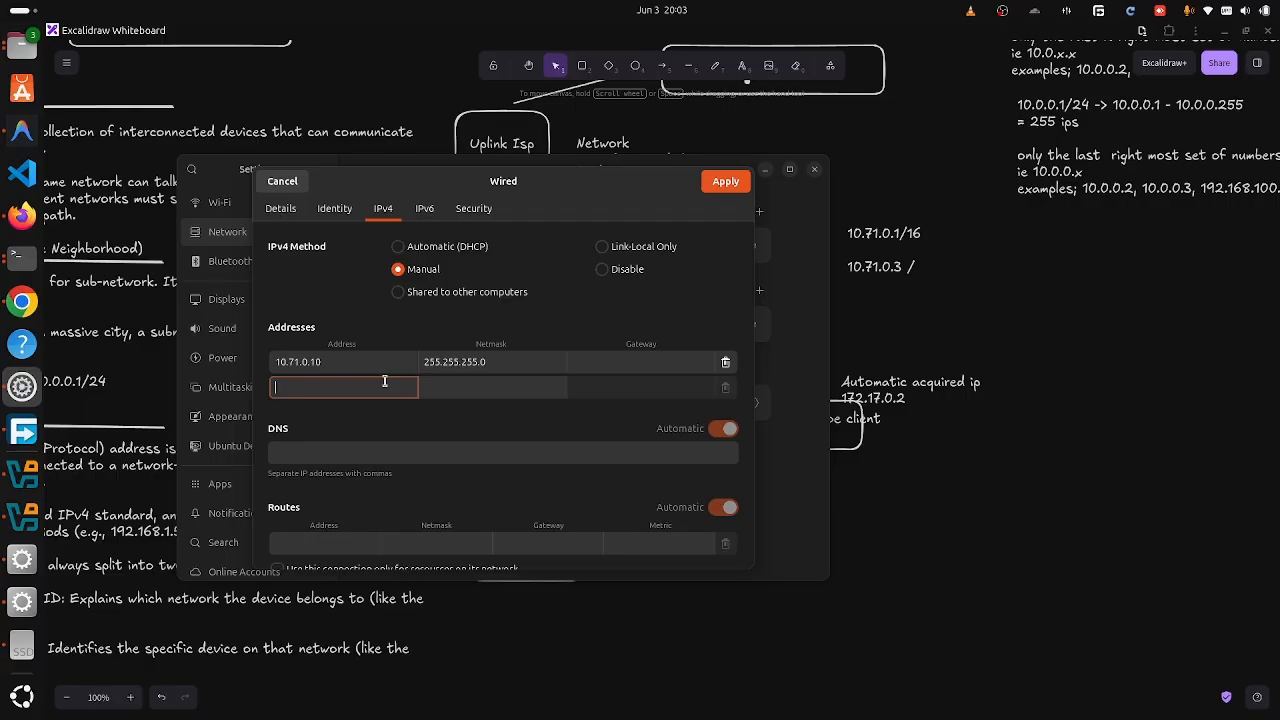
- Enter address 192.168.0.10 with netmask 255.255.255.0 and apply it
text(192)
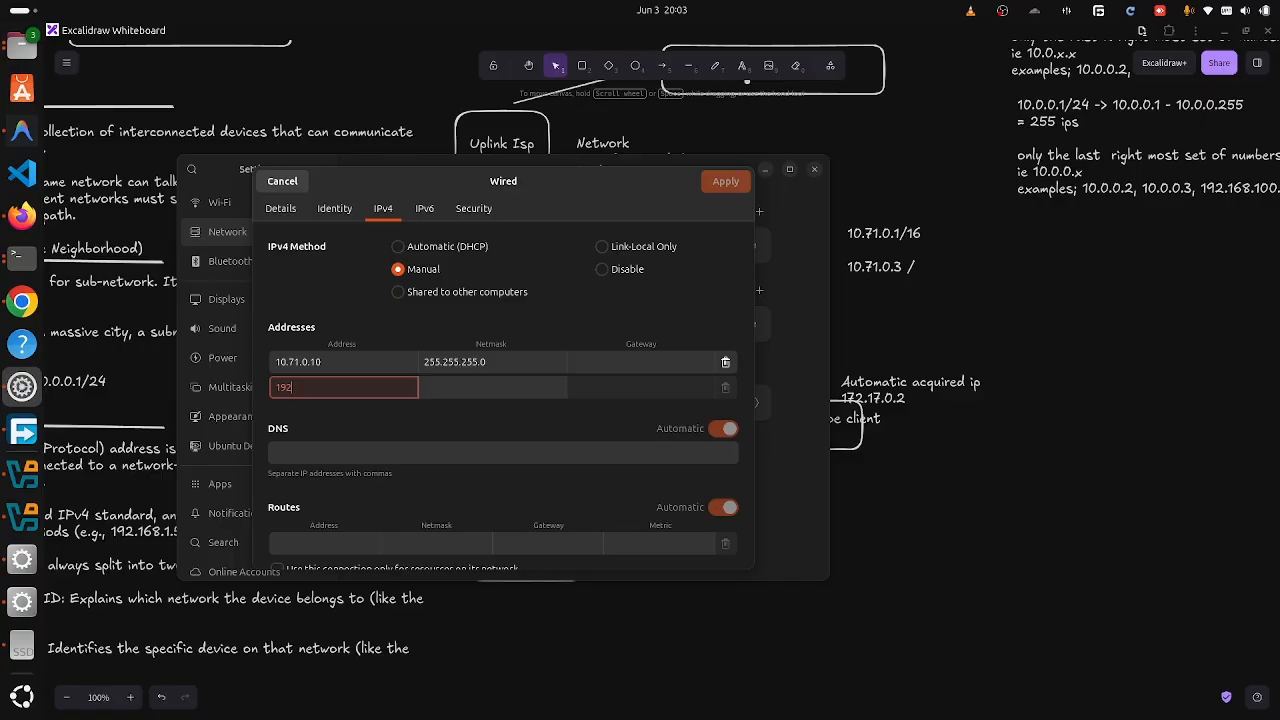
text(.168.0.1/)
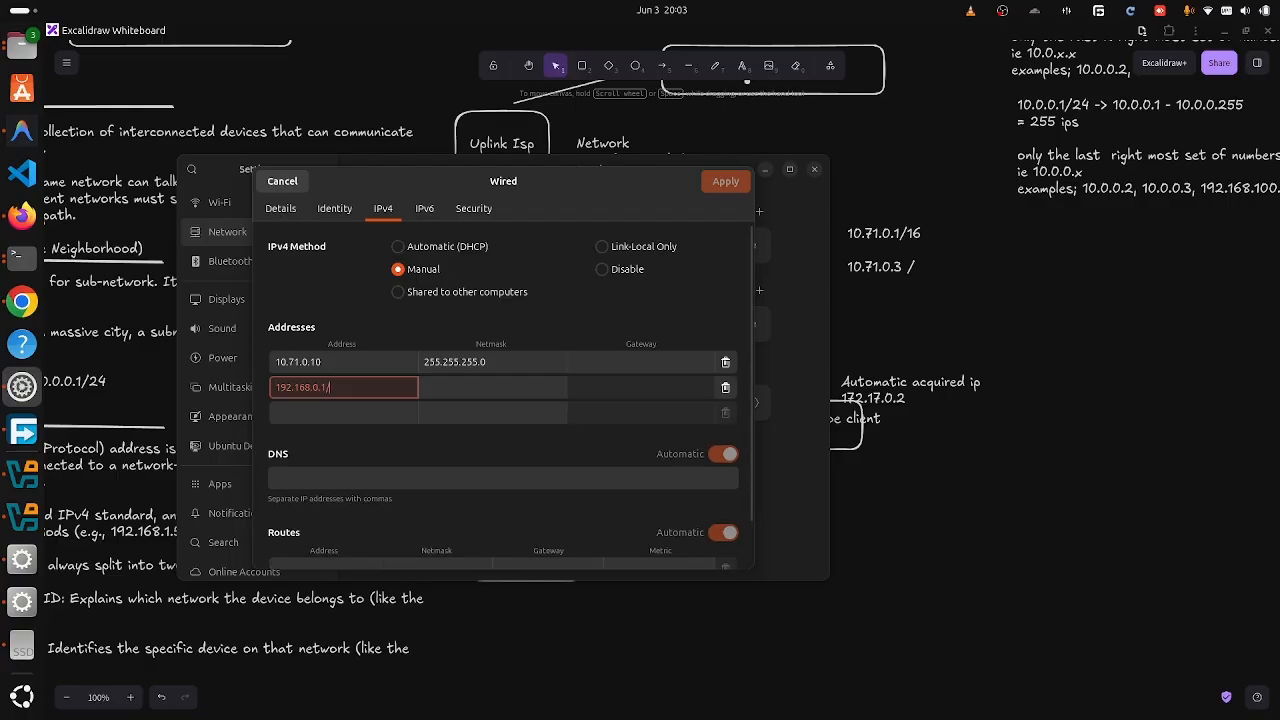
text(2)
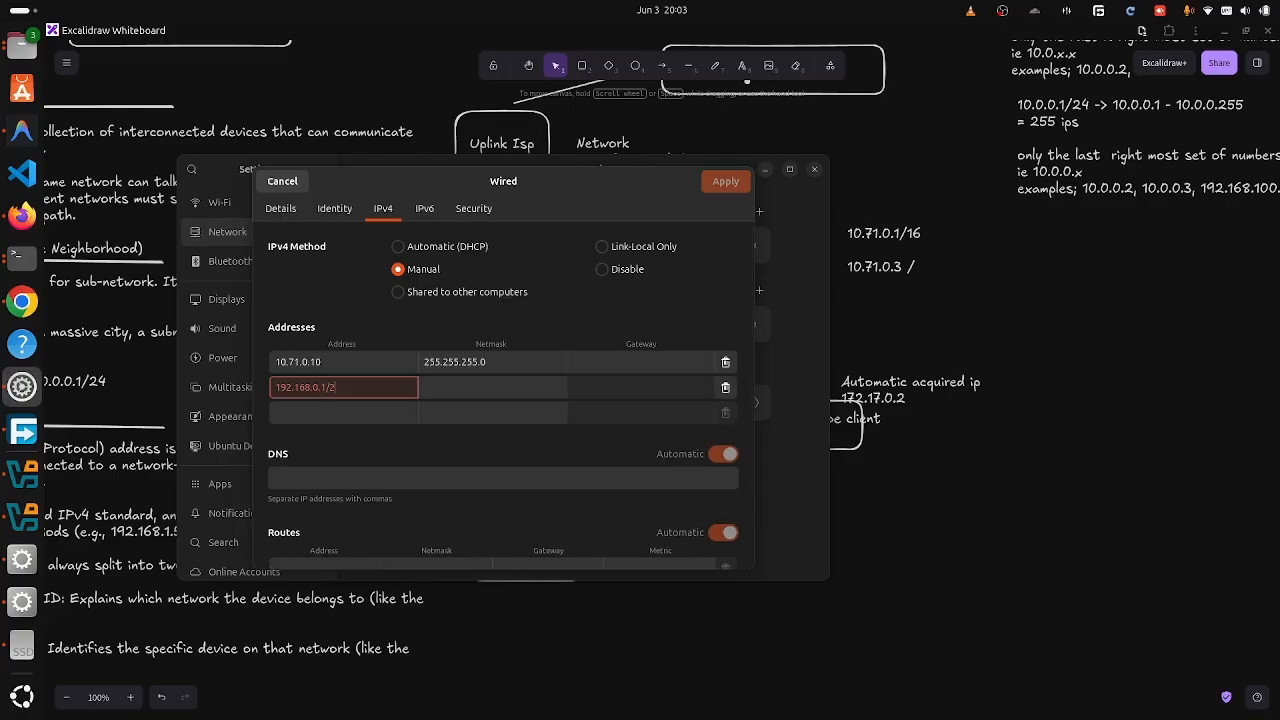
key(BackSpace)
key(BackSpace)
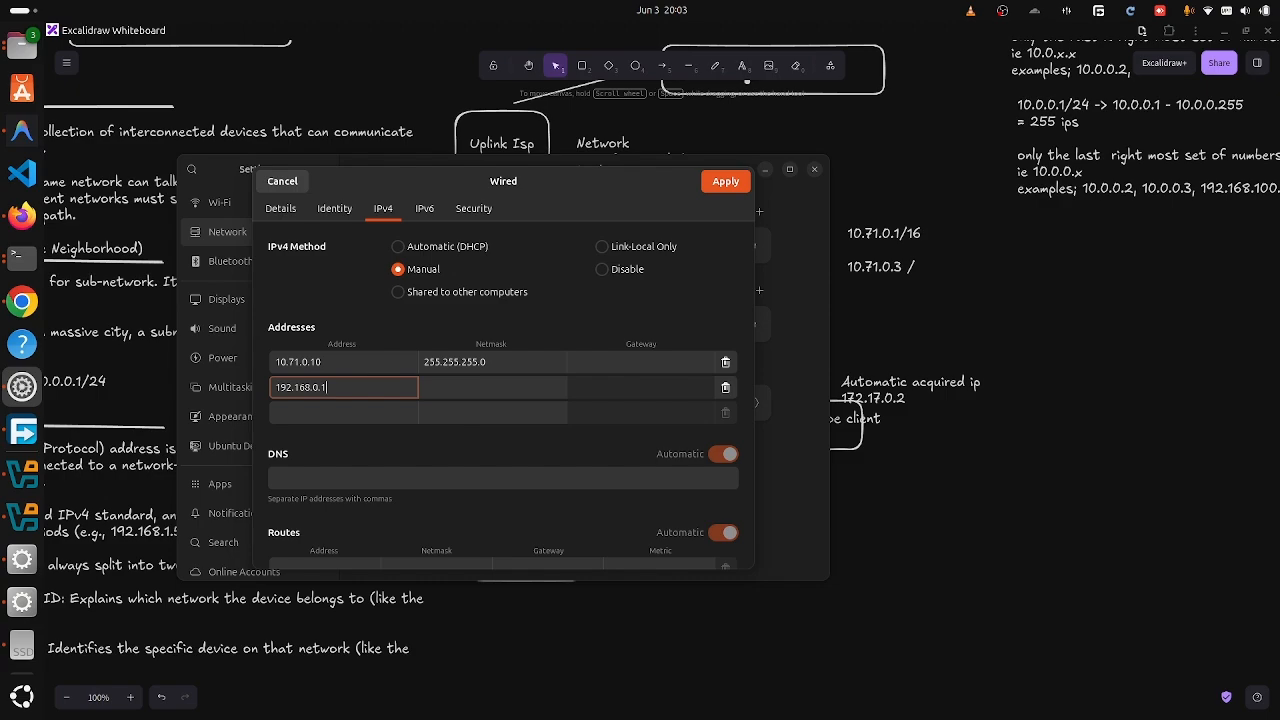
key(BackSpace)
text(10)
click(451, 394)
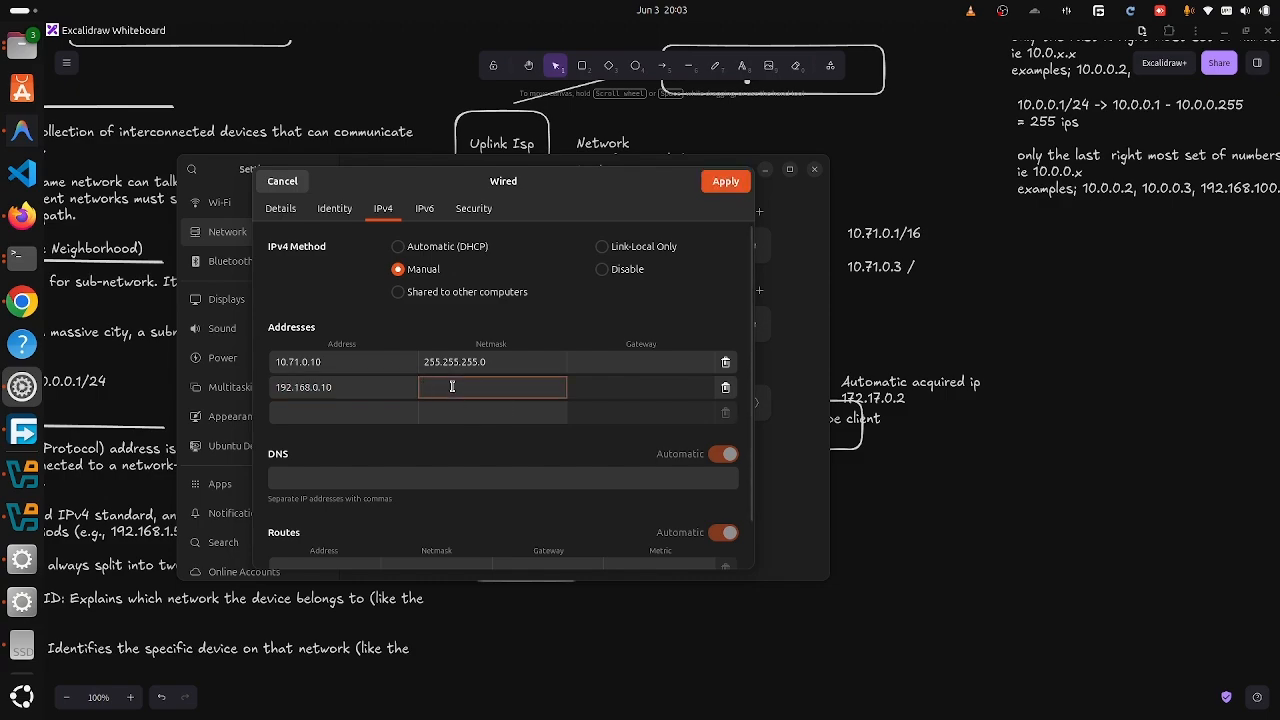
text(2555)
key(BackSpace)
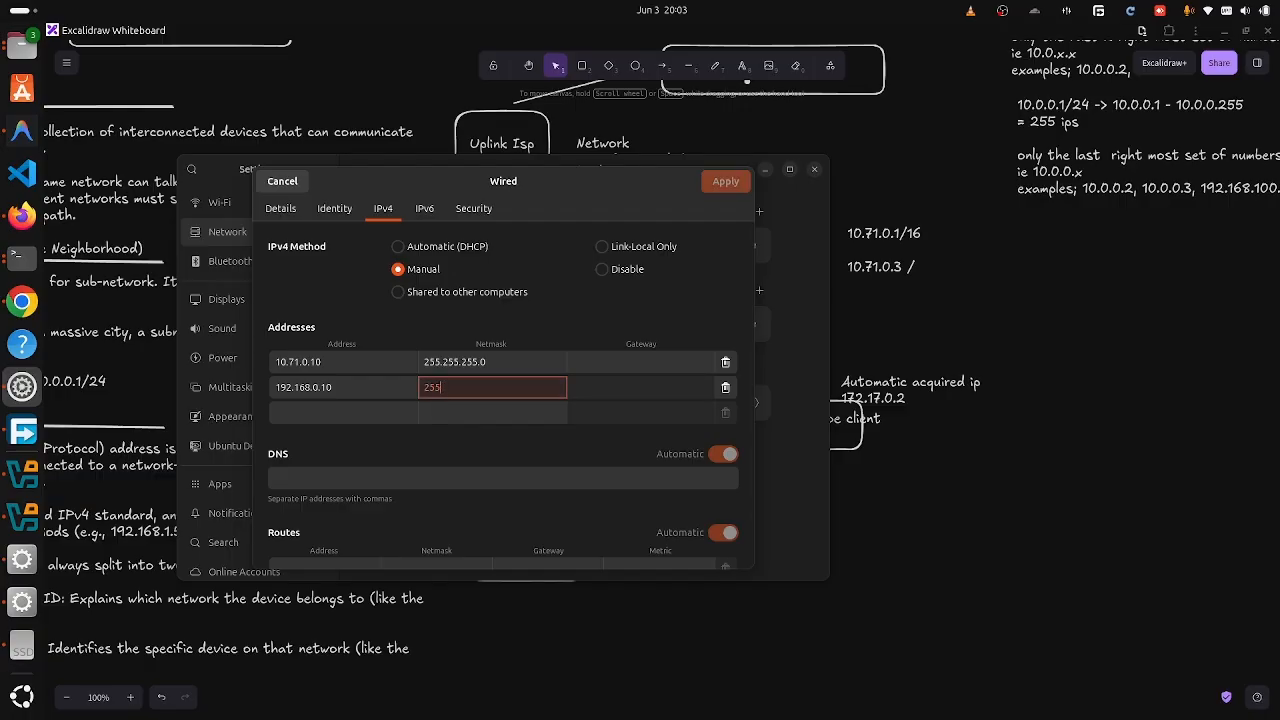
text(.255.255.0)
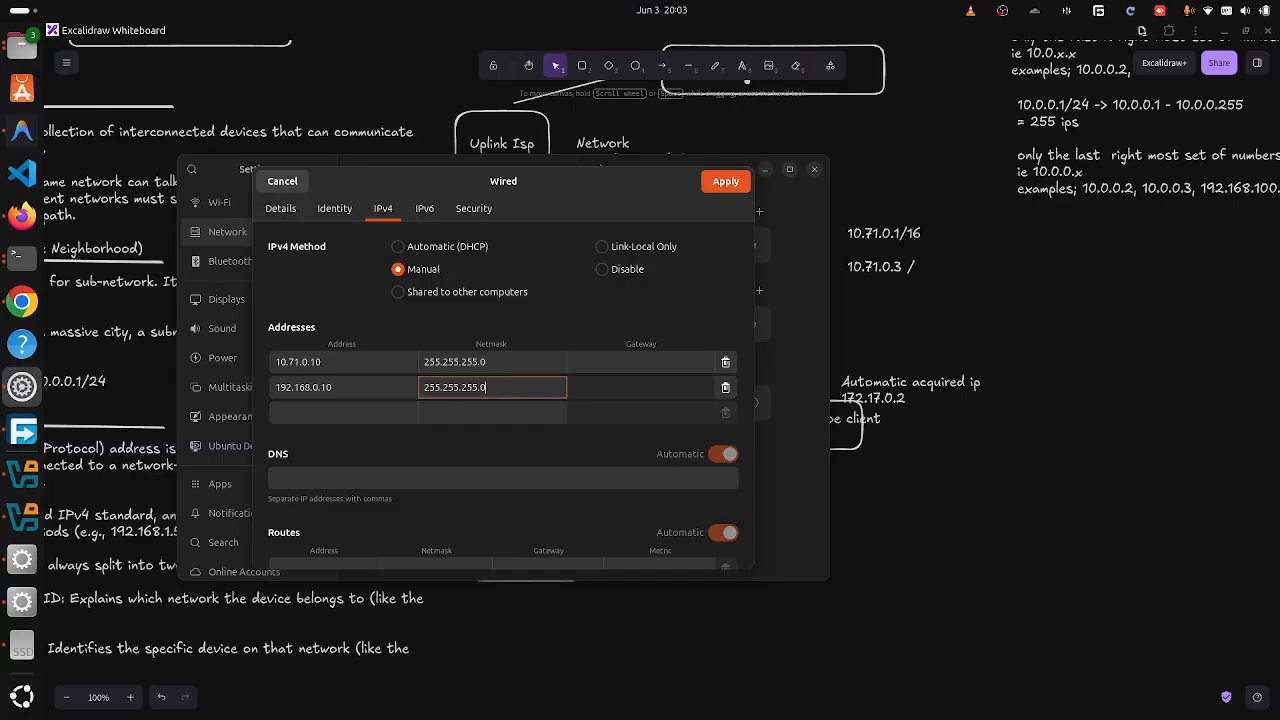
click(739, 188)
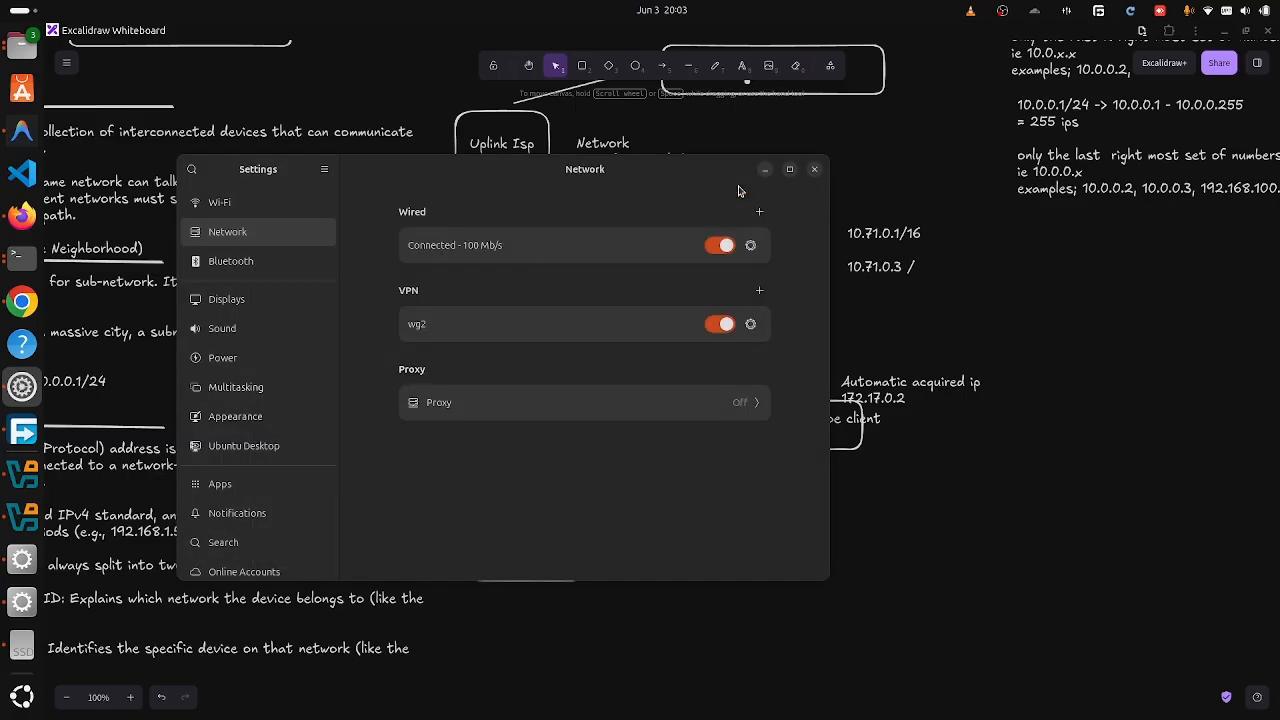
- Load the Tenda router admin page at 192.168.0.1 in a new Firefox tab
click(24, 215)
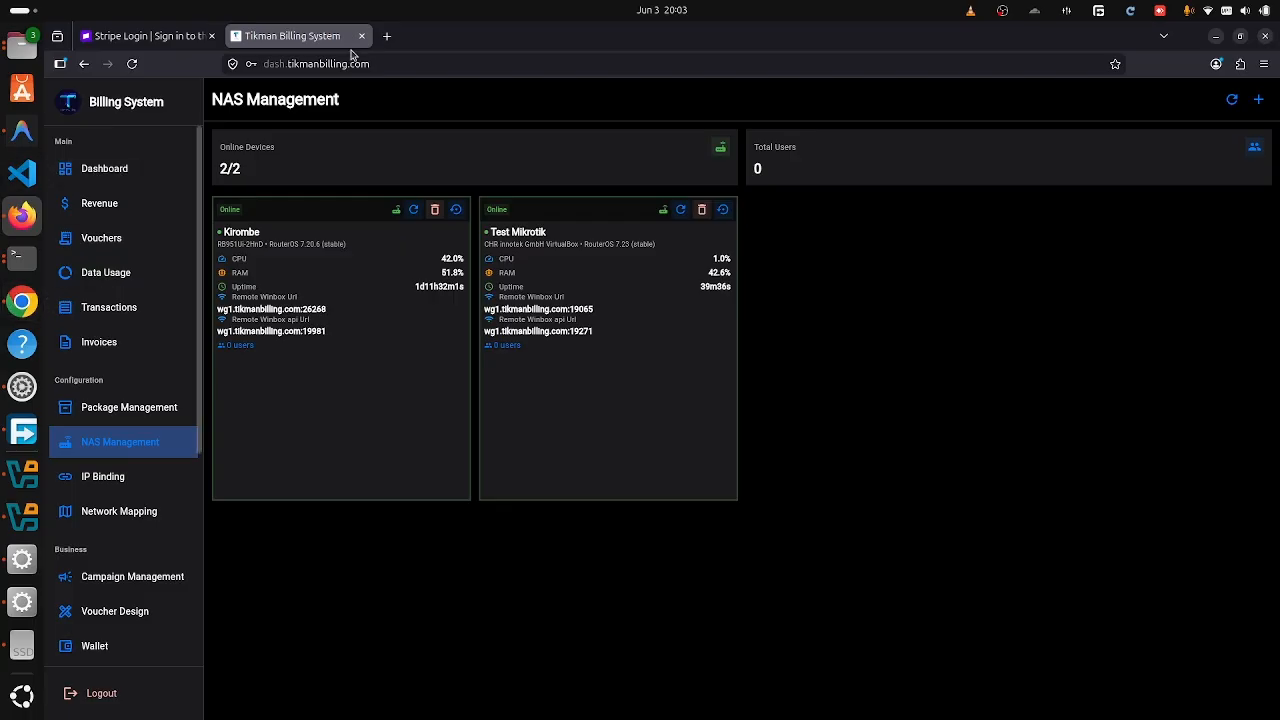
click(386, 36)
text(19)
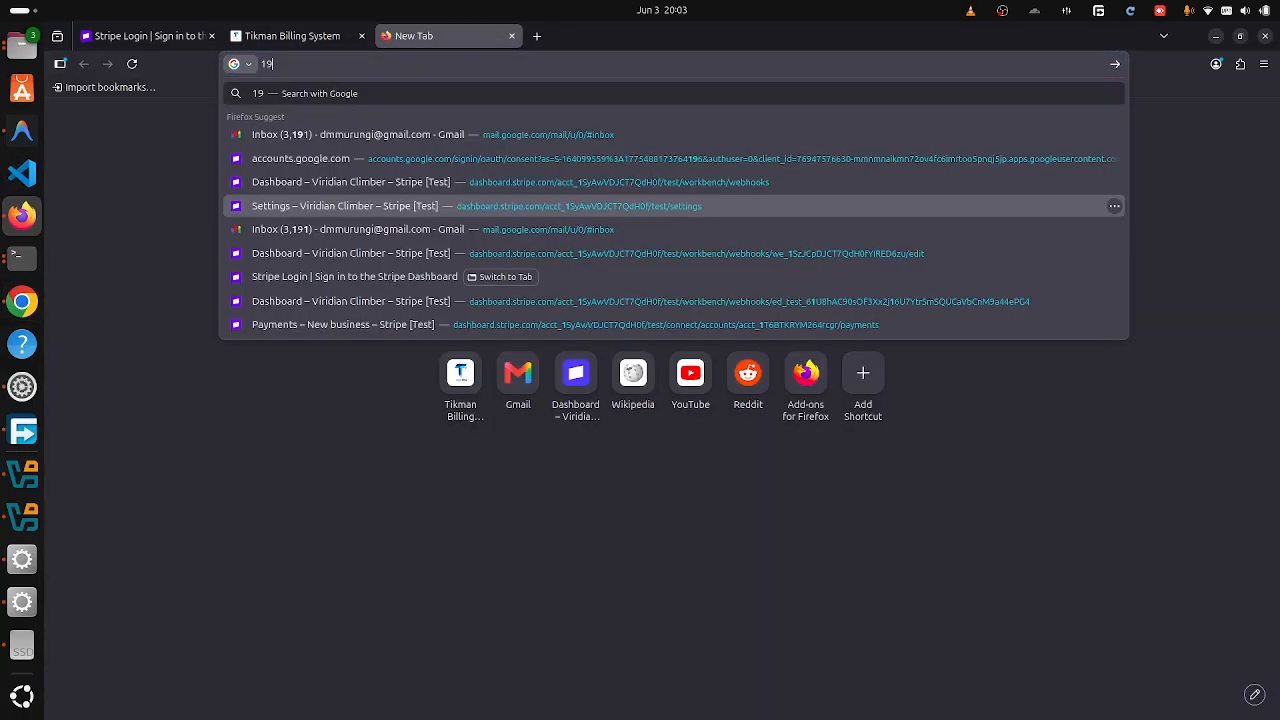
text(2.168)
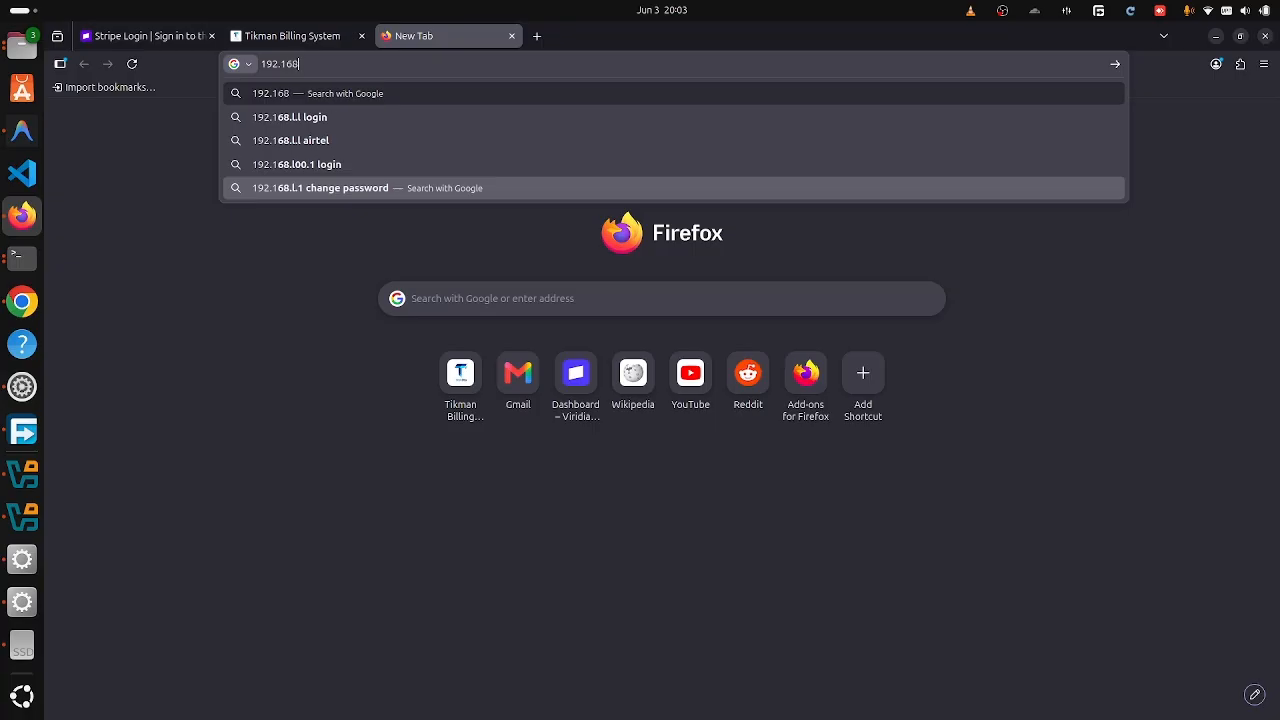
text(.0.1)
key(Return)
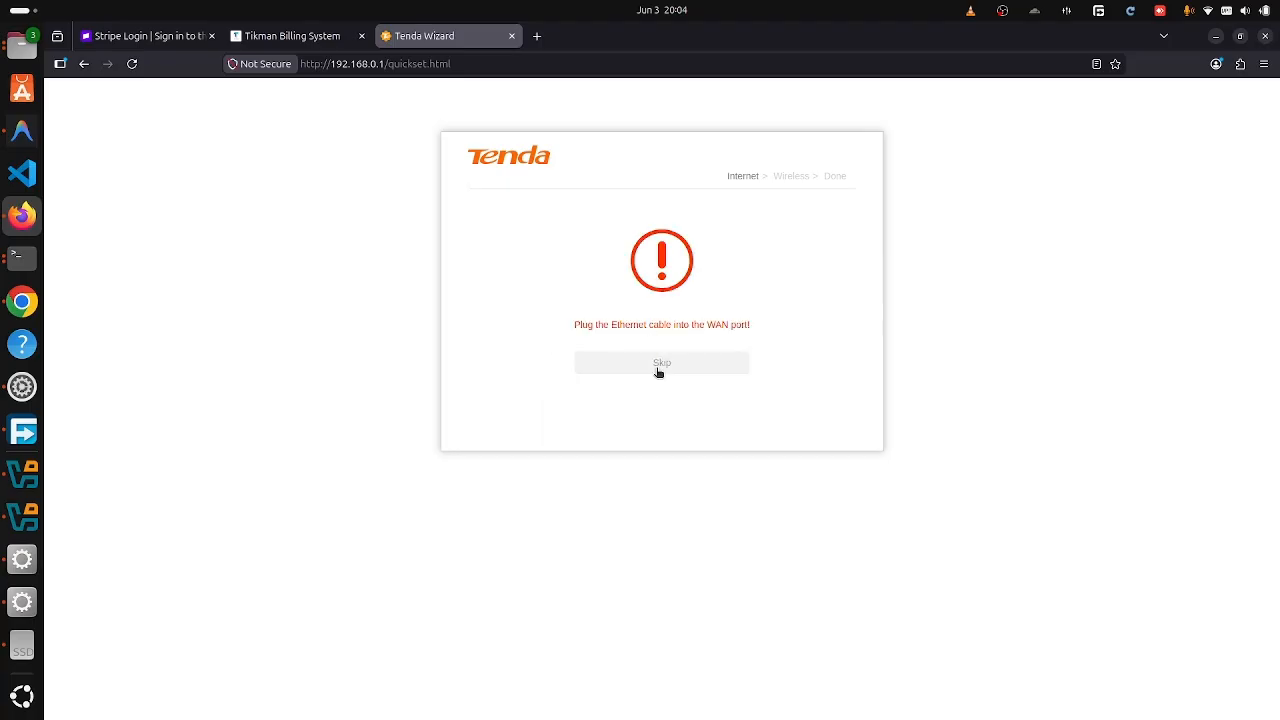
- Skip the internet connection step and rename the WiFi from Tenda_019B20 to 'Teenda Wifi'
click(658, 366)
click(636, 260)
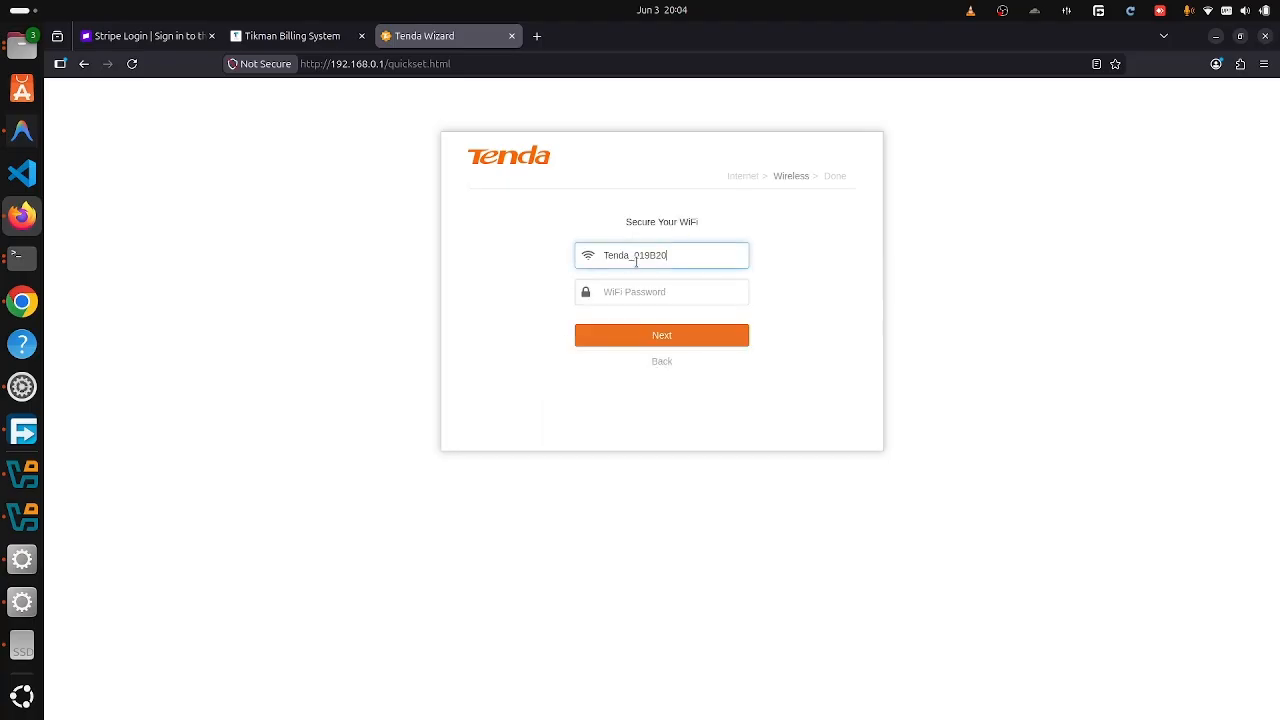
double_click(612, 256)
text(T)
key(BackSpace)
text(Teenda Wifi)
click(660, 336)
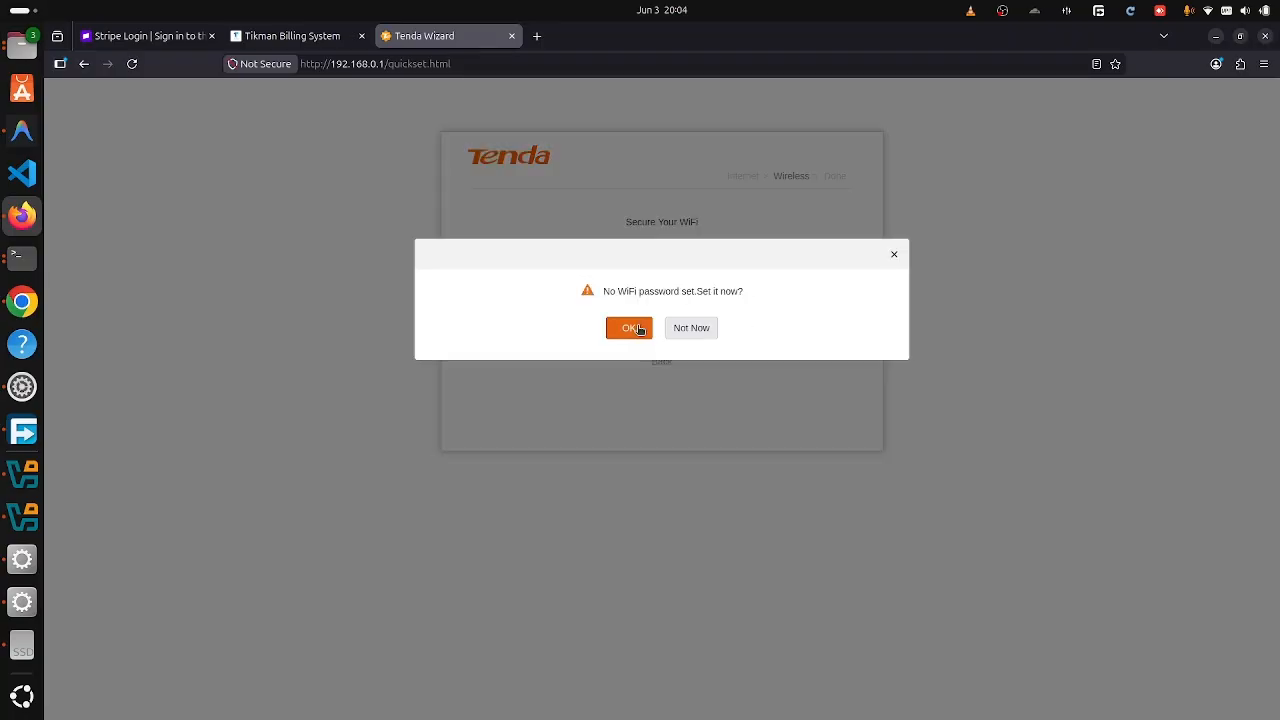
- Set an 8-character WiFi password and save the wizard settings
click(640, 330)
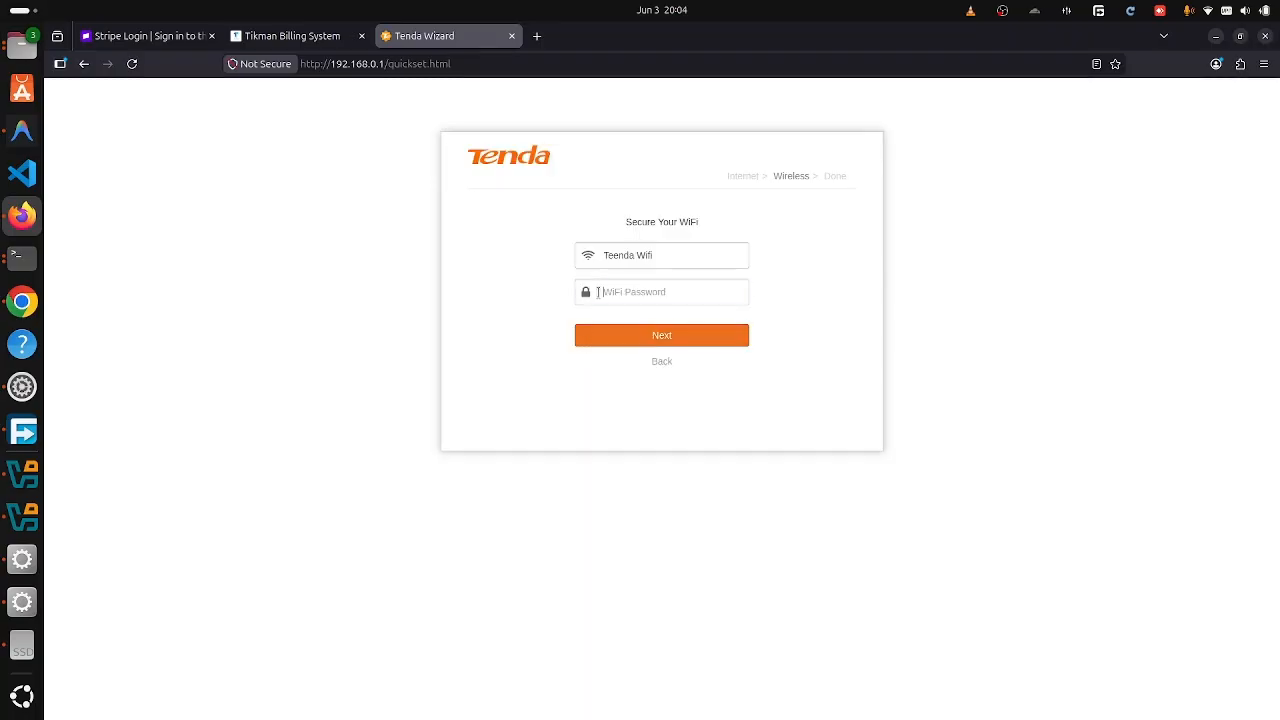
click(598, 292)
text(1234)
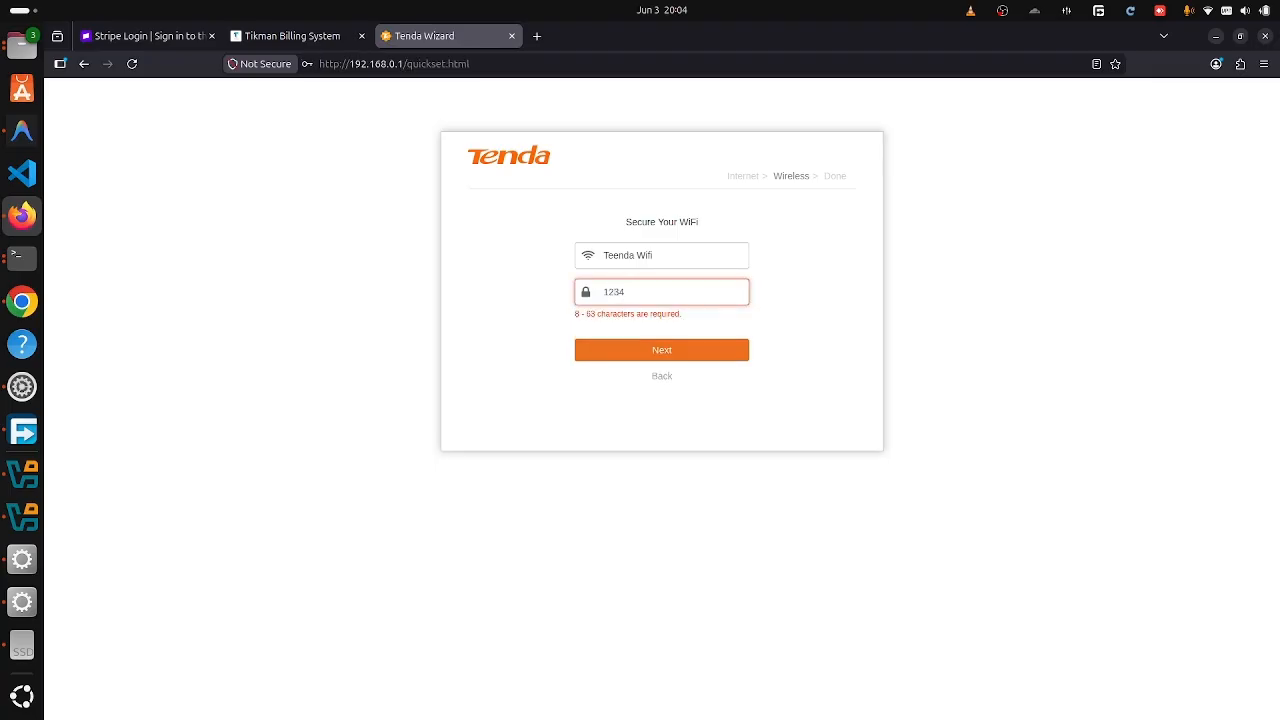
text(678)
click(672, 350)
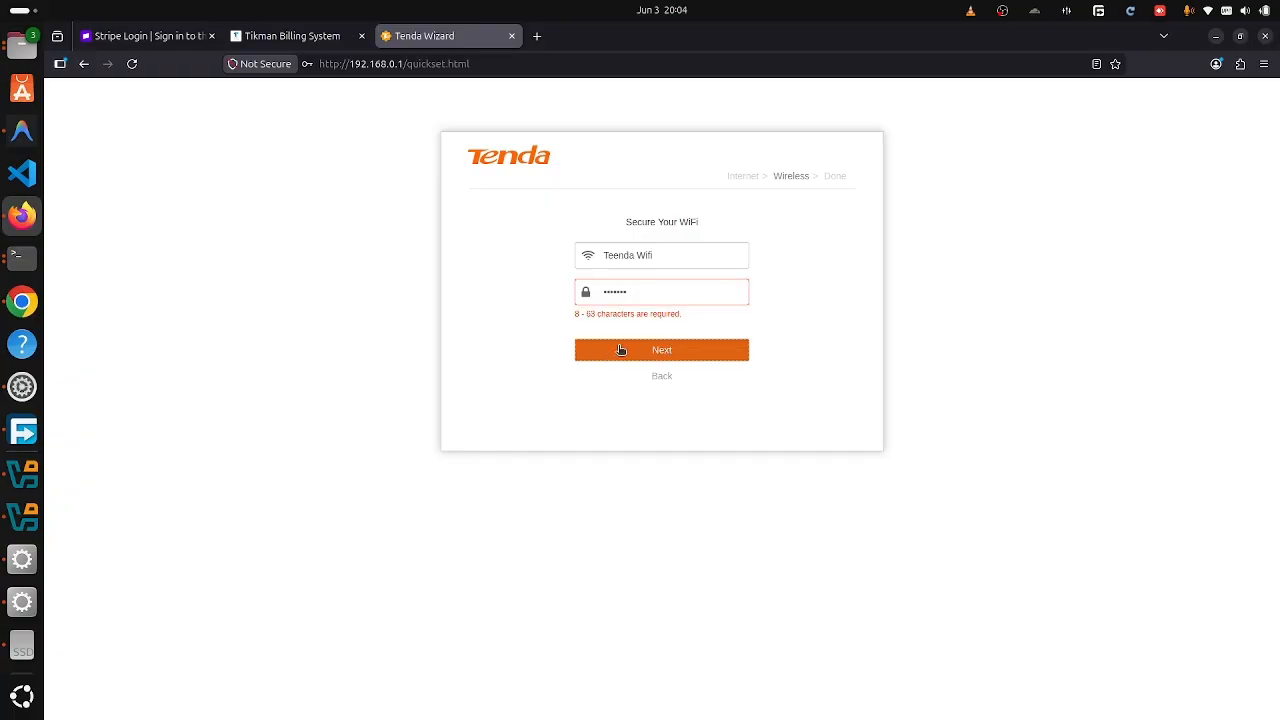
click(652, 288)
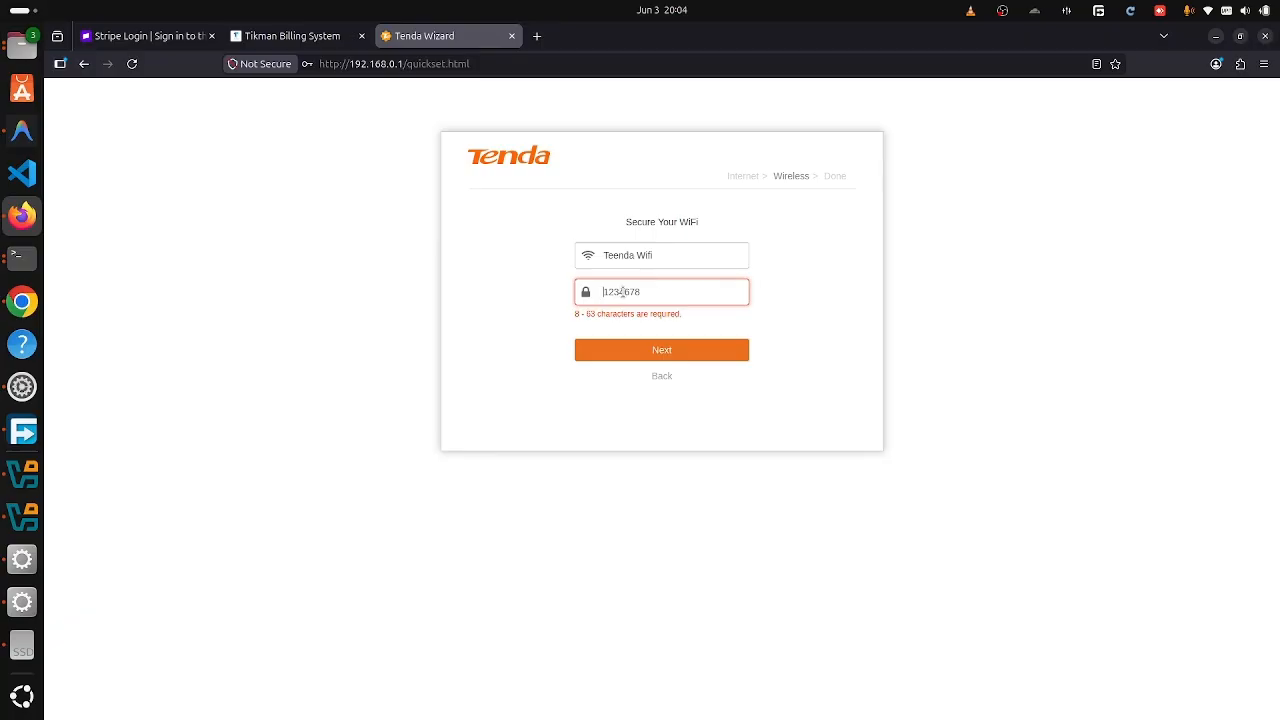
text(5)
click(633, 343)
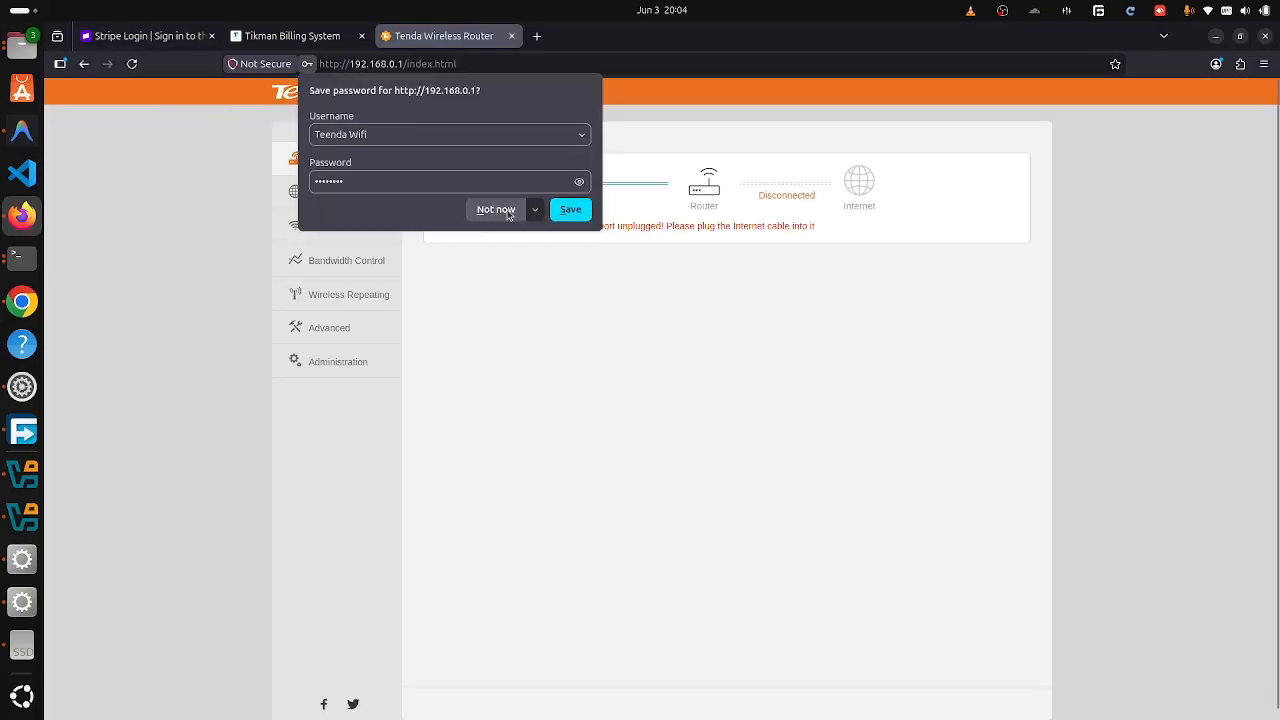
- Decline saving the browser login, then set Teenda Wifi's Security Mode to None and save
click(496, 209)
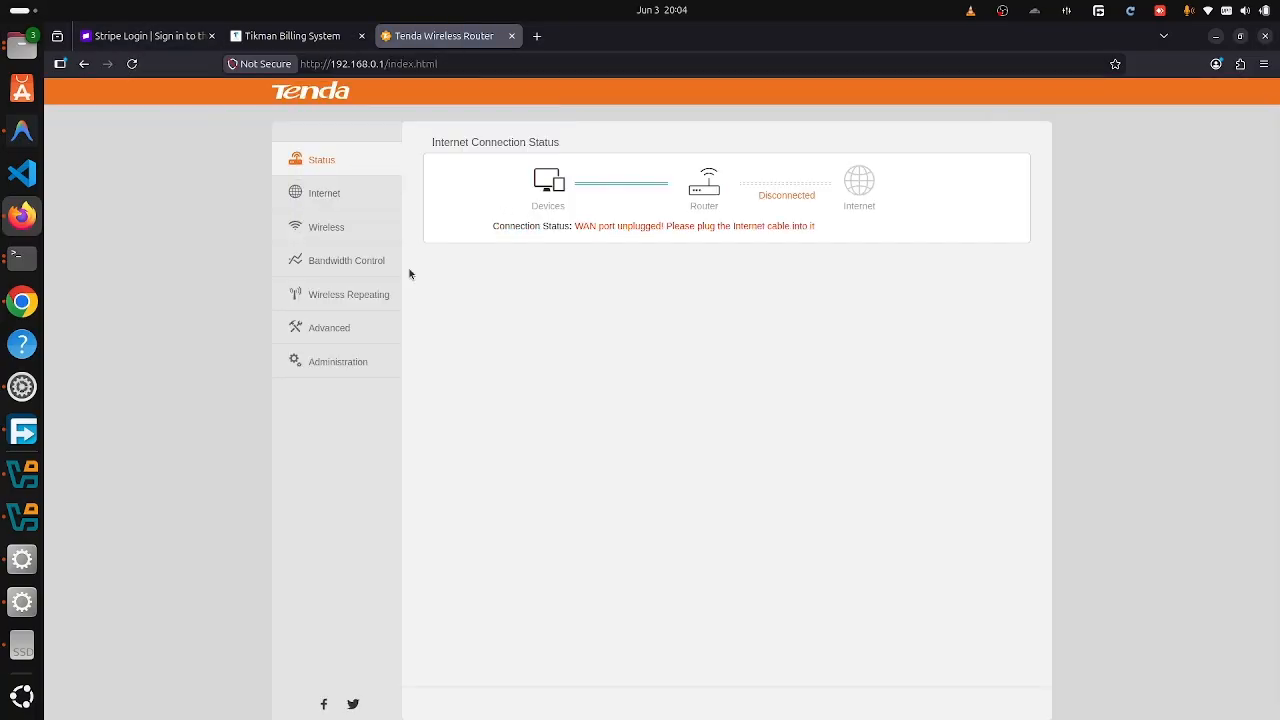
click(326, 232)
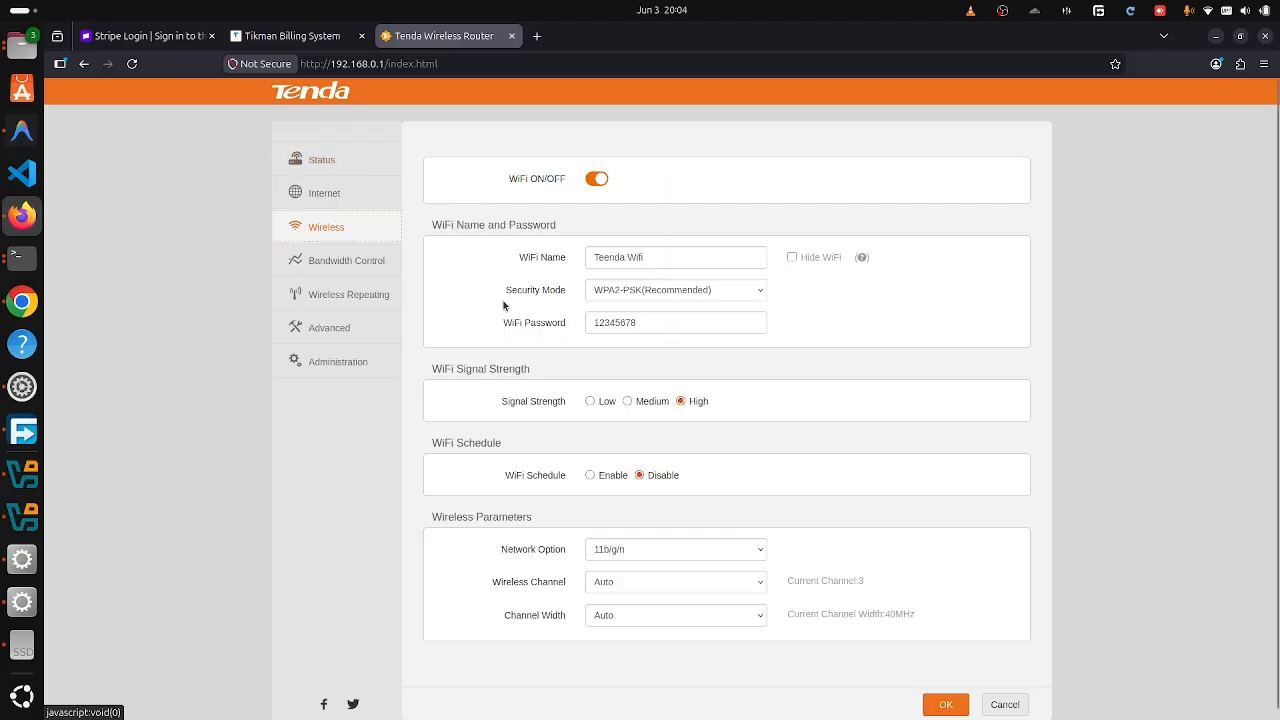
click(700, 292)
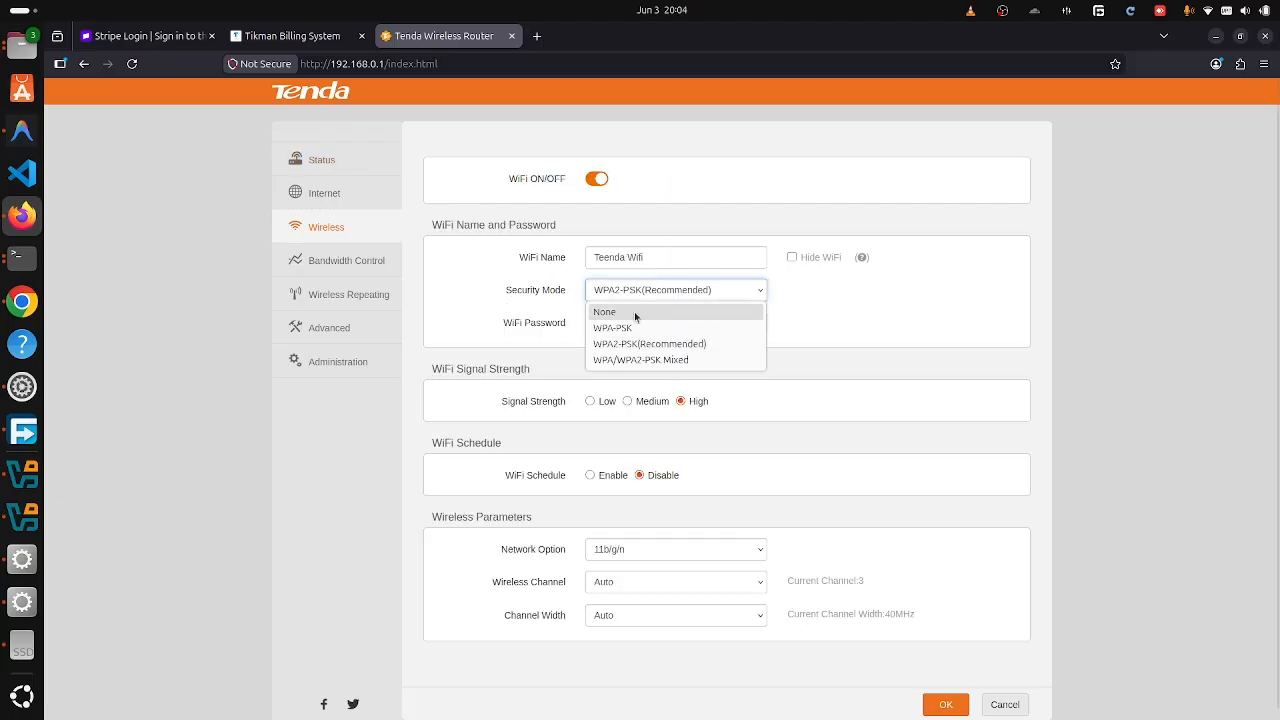
click(634, 311)
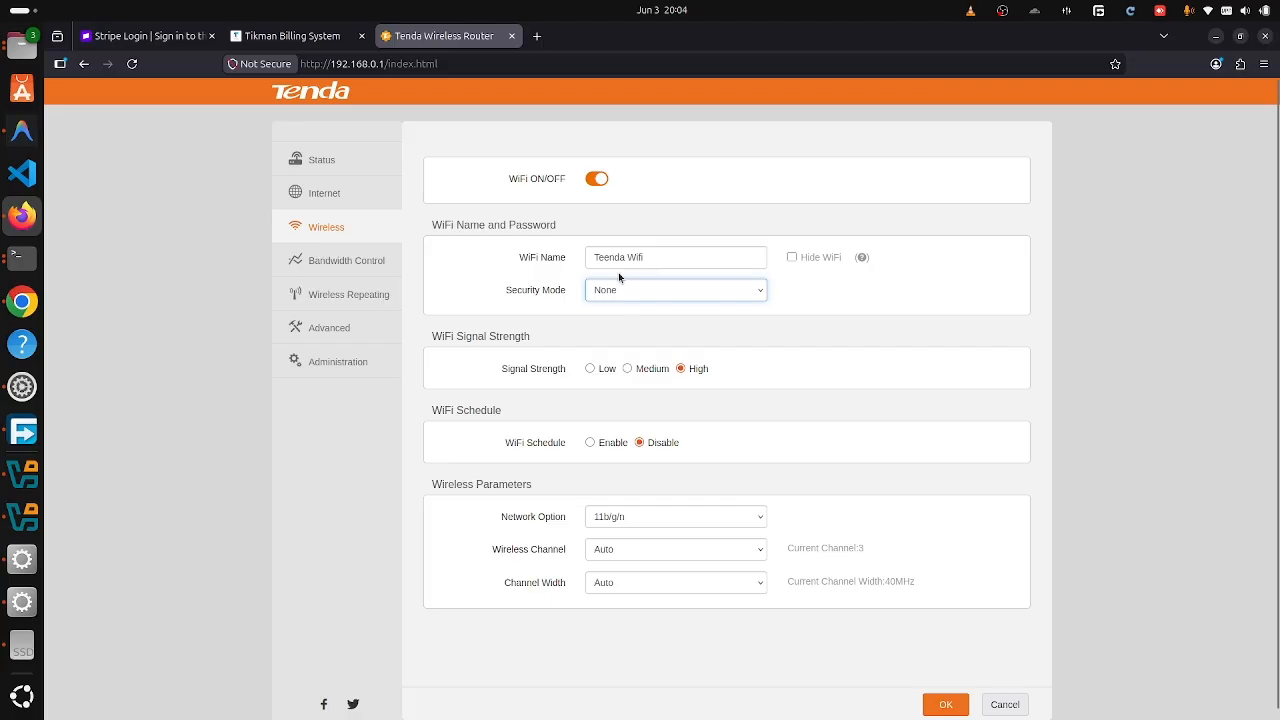
click(935, 708)
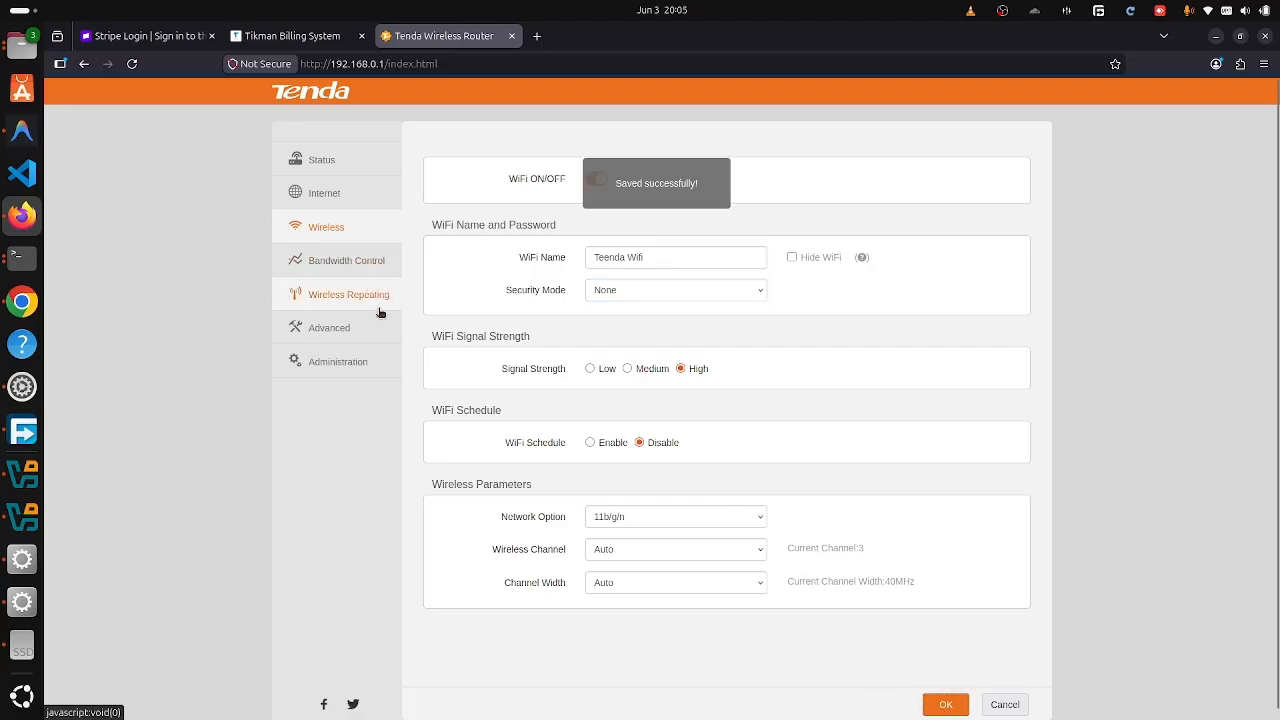
- Open Administration and inspect LAN IP 192.168.0.1 and the DHCP range 100–200
click(321, 368)
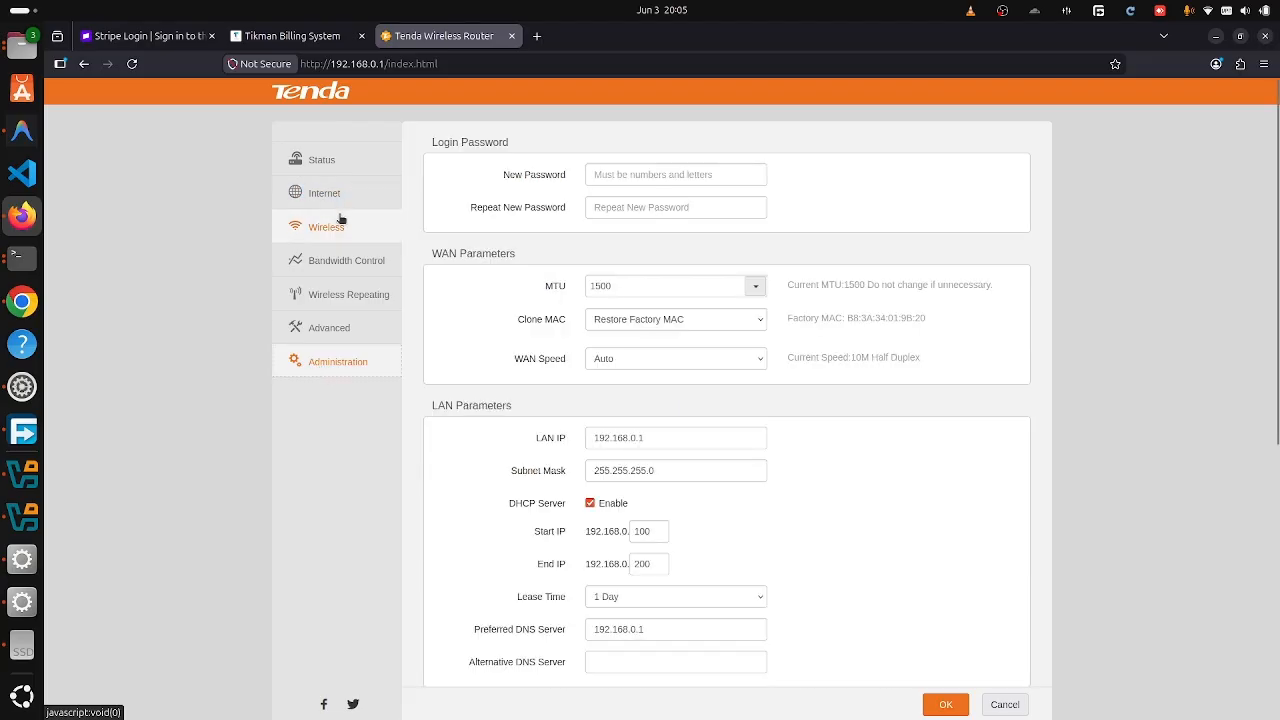
click(660, 444)
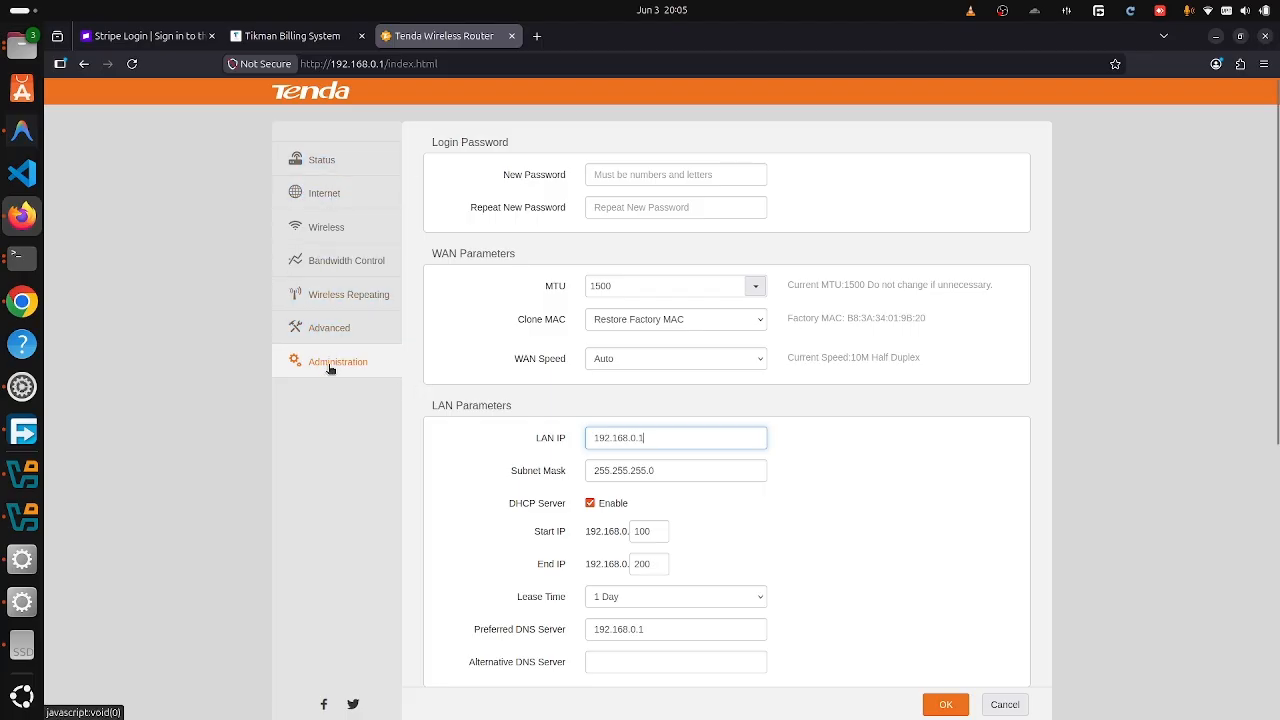
scroll(420, 414, down, 5)
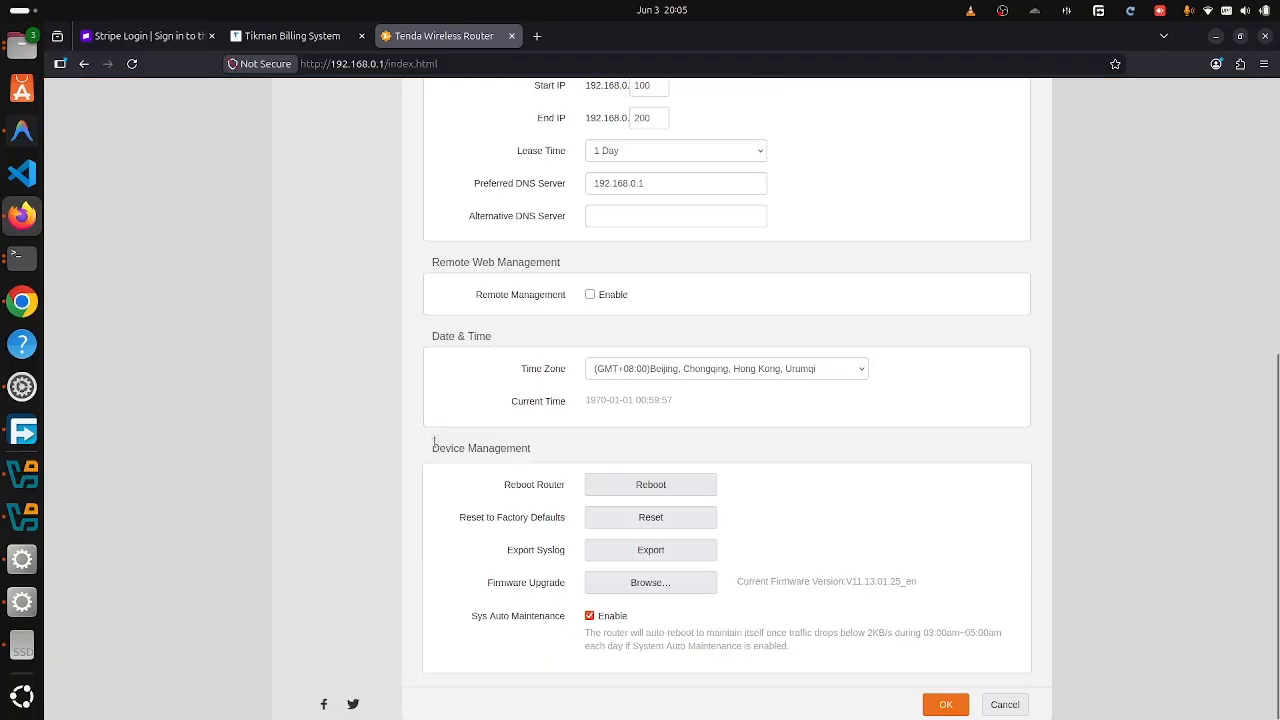
scroll(434, 444, up, 3)
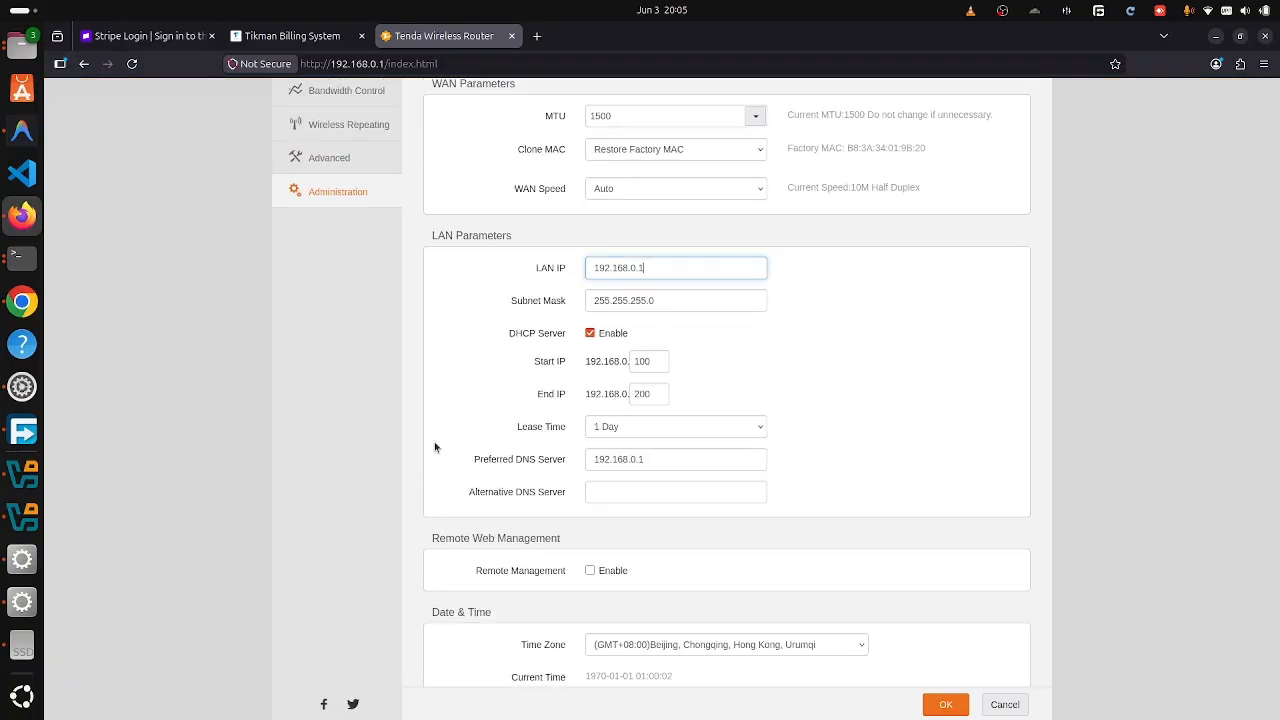
scroll(435, 446, up, 2)
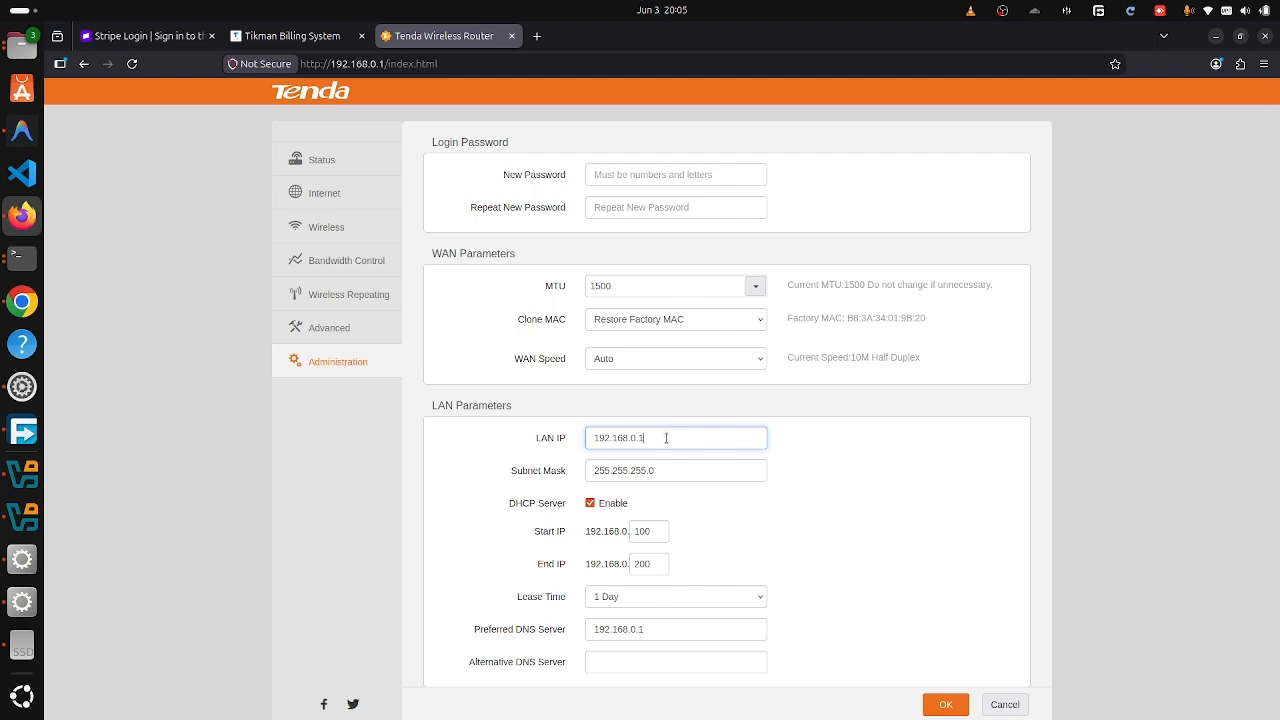
- Change the LAN IP to 10.71.0.2 and set the DHCP start IP to 3
key(BackSpace)
key(BackSpace)
key(BackSpace)
key(BackSpace)
key(BackSpace)
key(BackSpace)
key(BackSpace)
key(BackSpace)
key(BackSpace)
key(BackSpace)
key(BackSpace)
text(10.71.0.2)
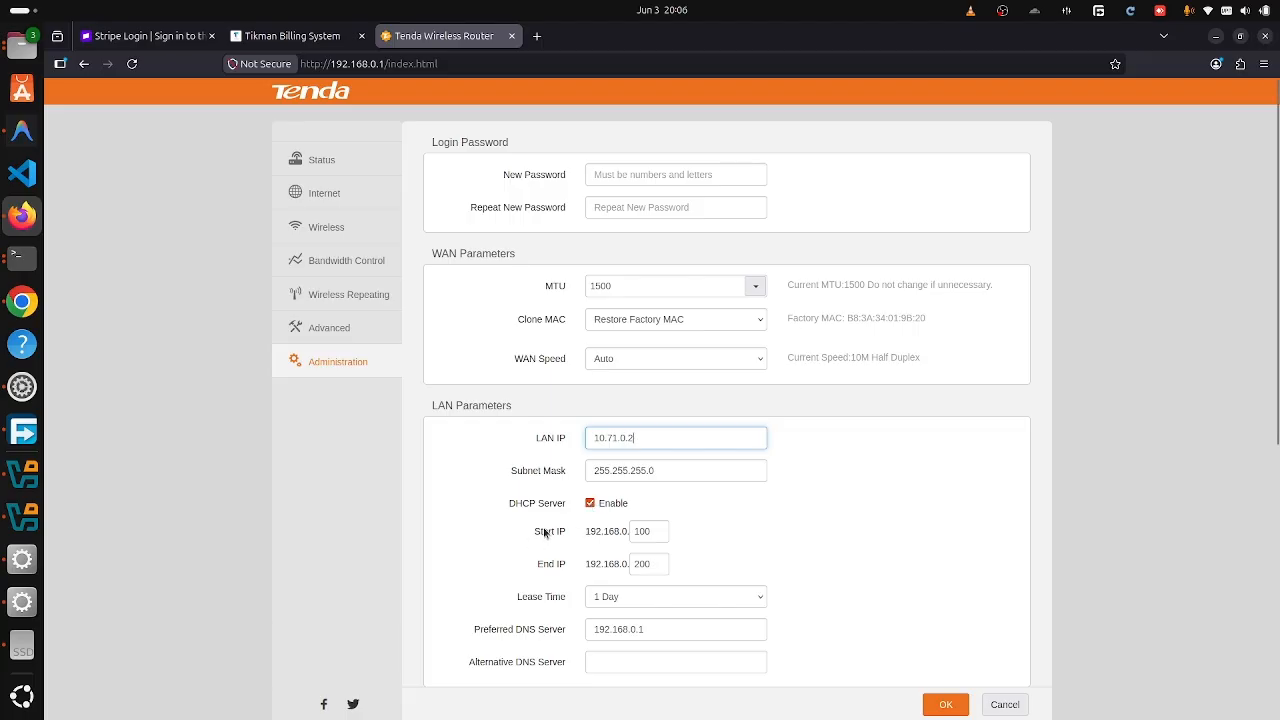
double_click(640, 531)
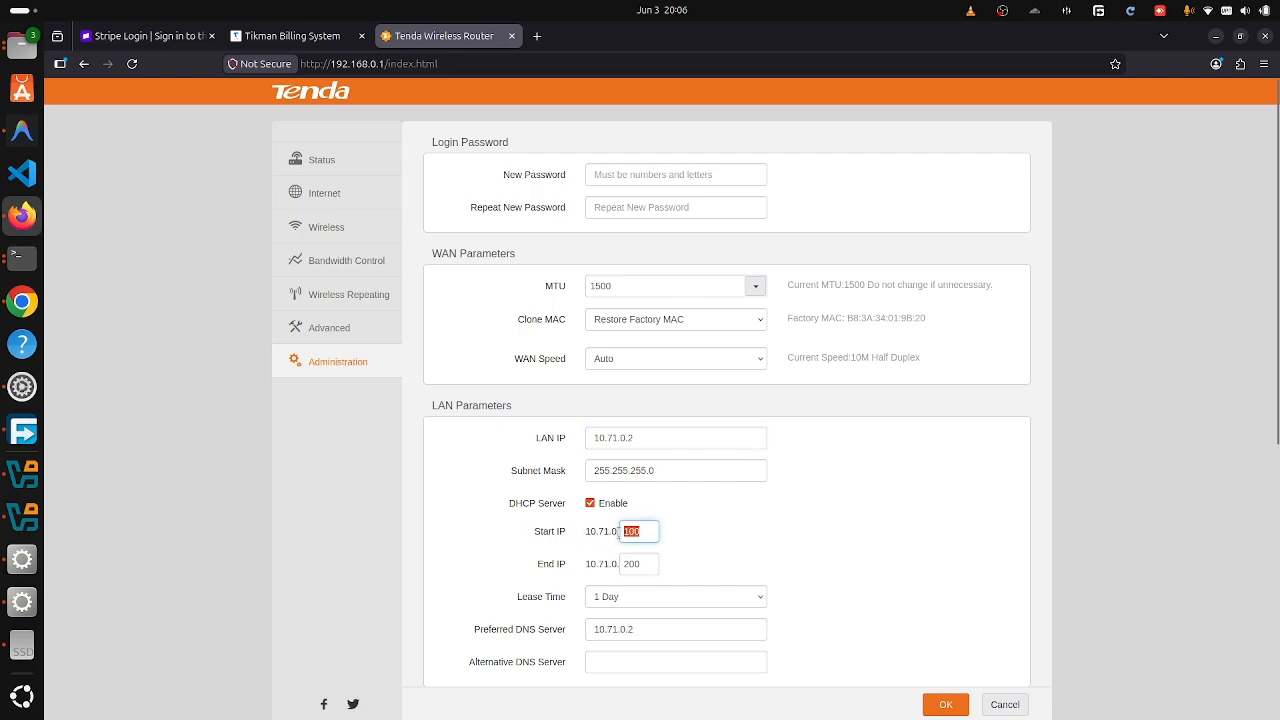
key(BackSpace)
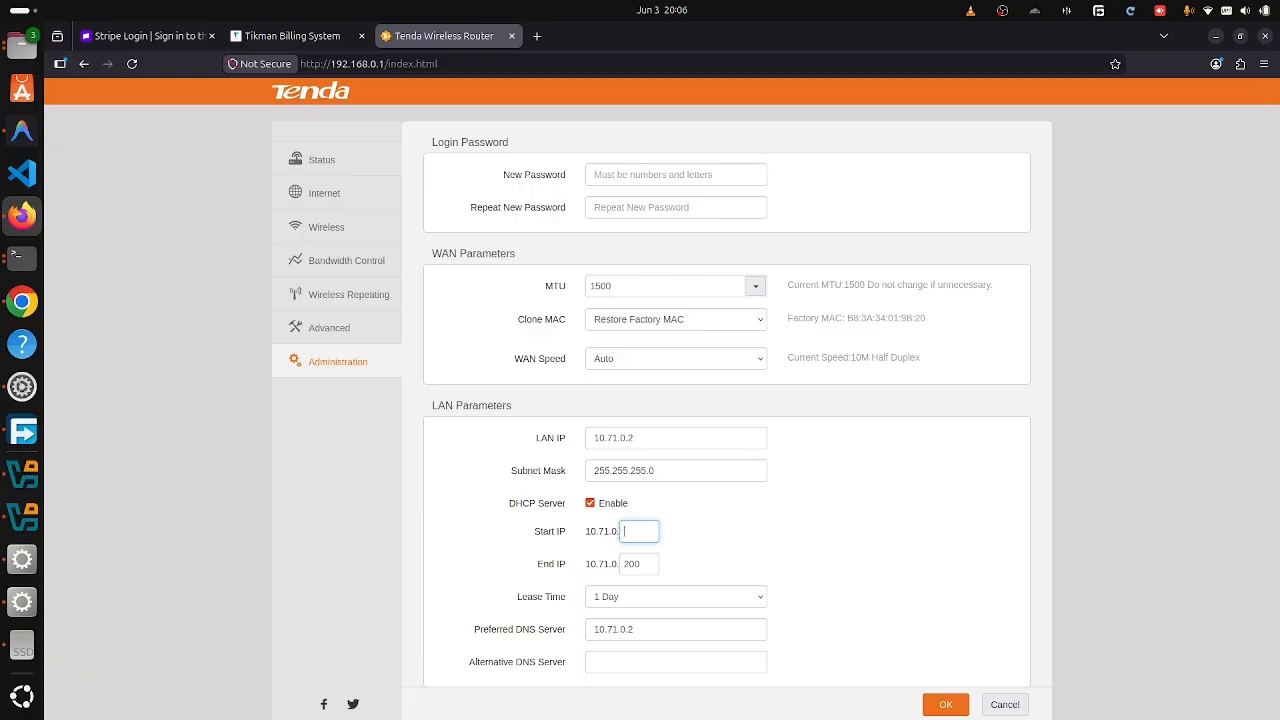
drag(585, 531, 615, 531)
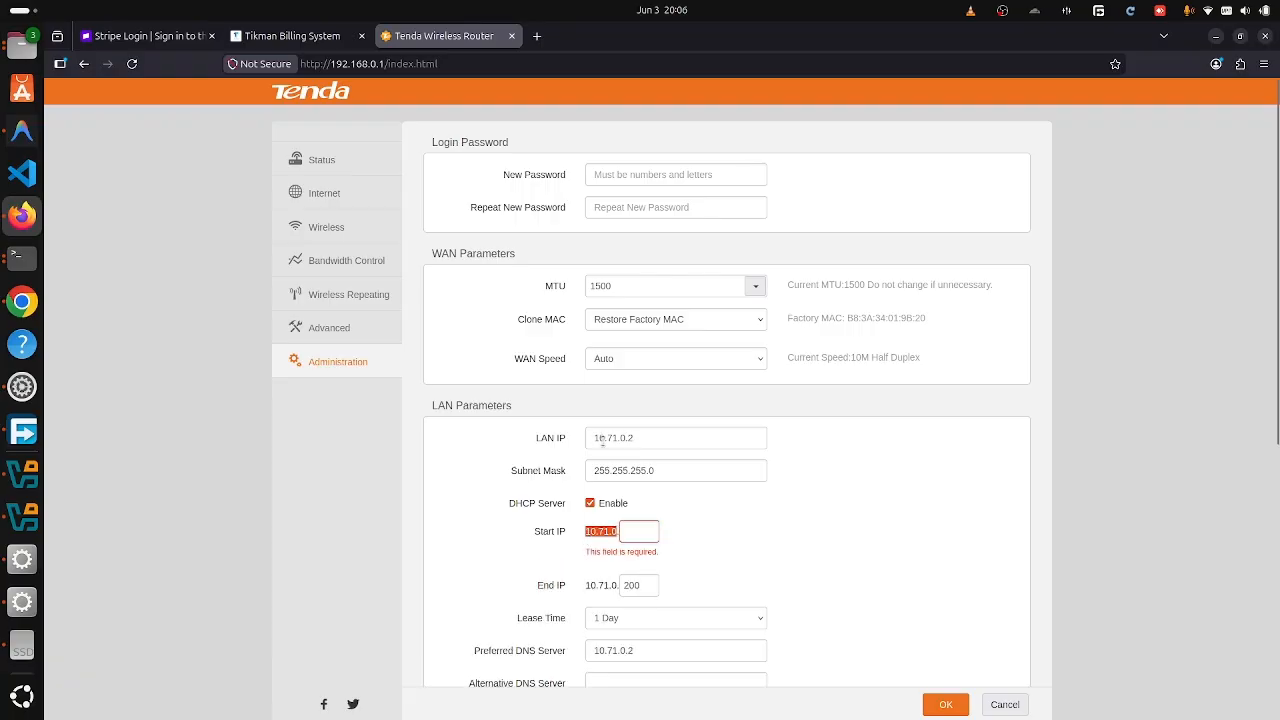
drag(593, 443, 632, 443)
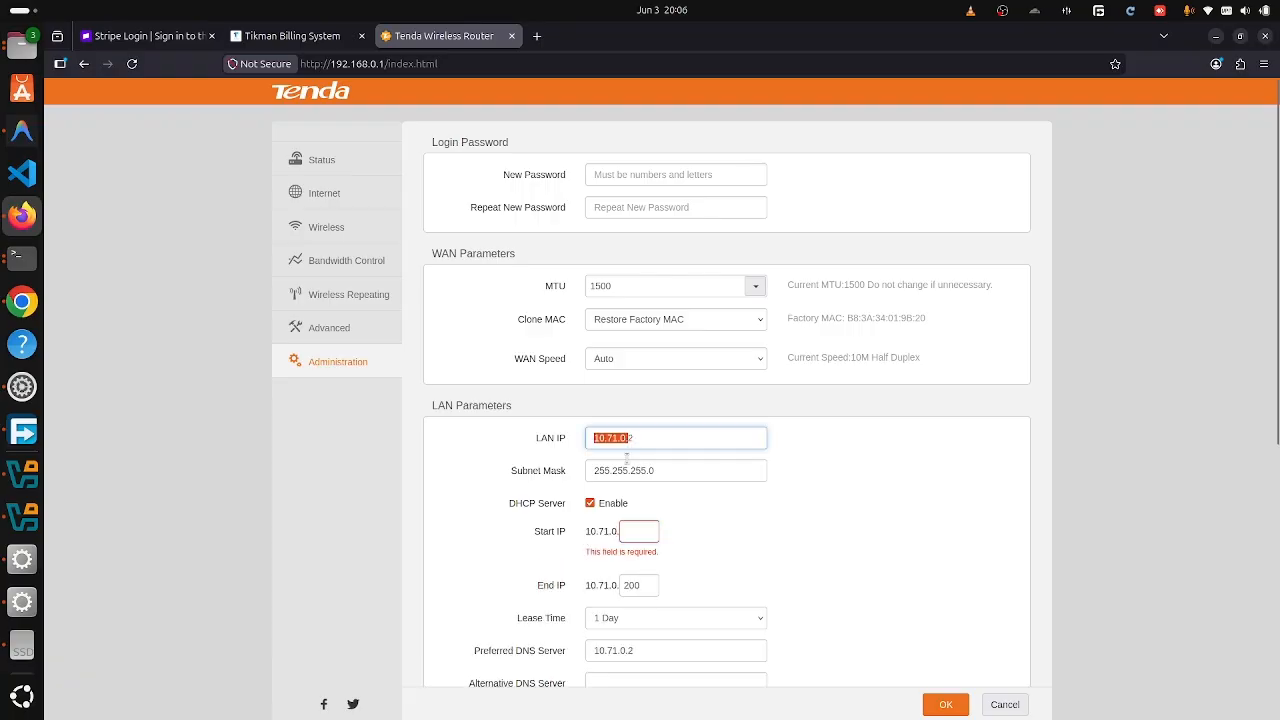
click(640, 531)
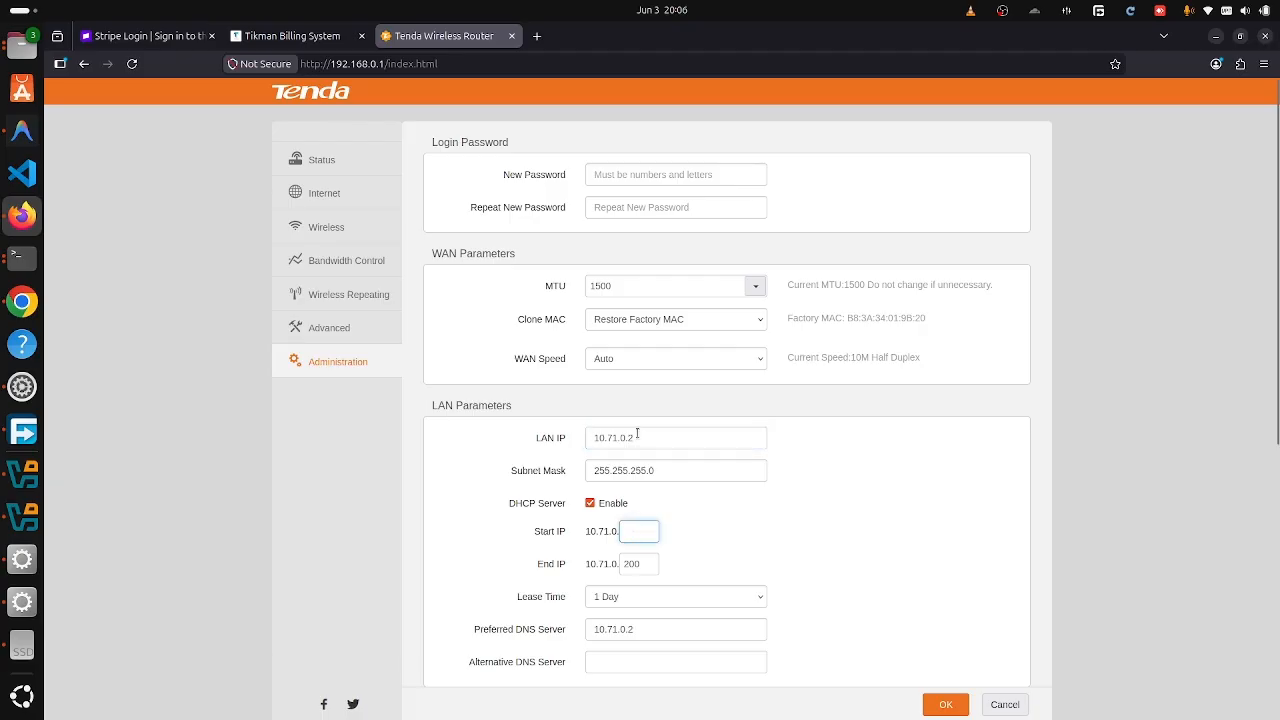
drag(637, 437, 563, 438)
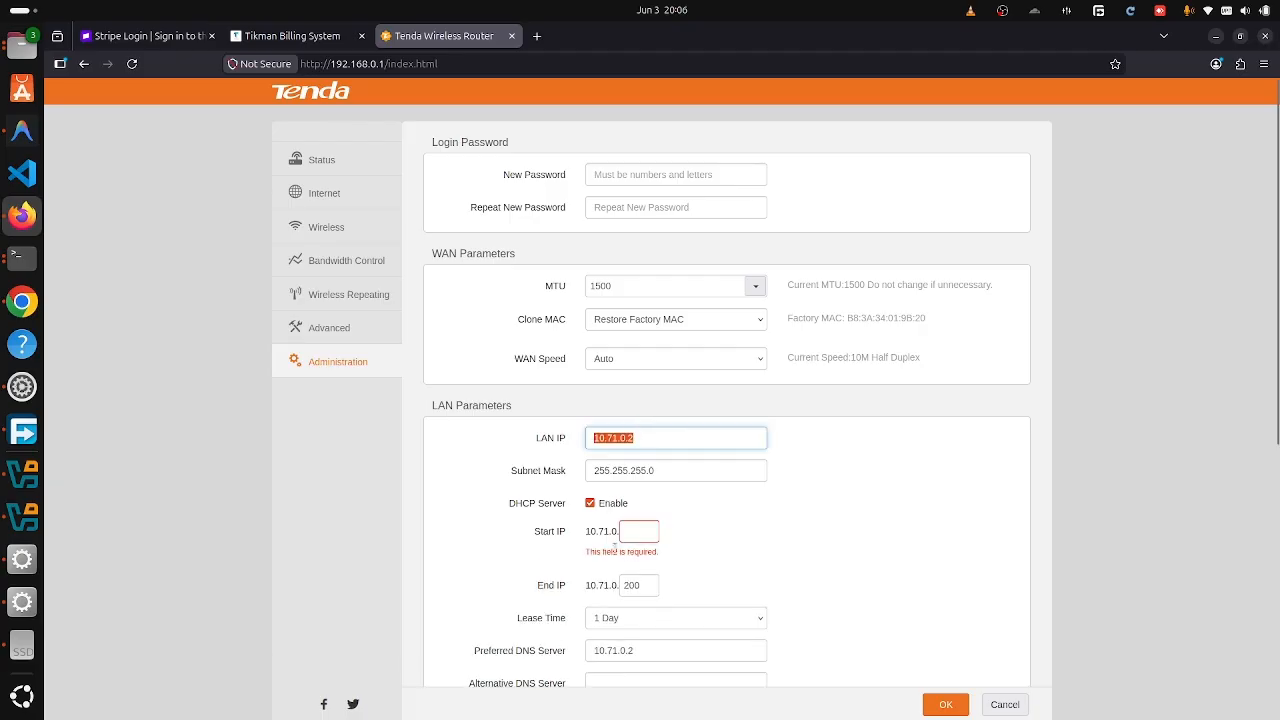
click(644, 532)
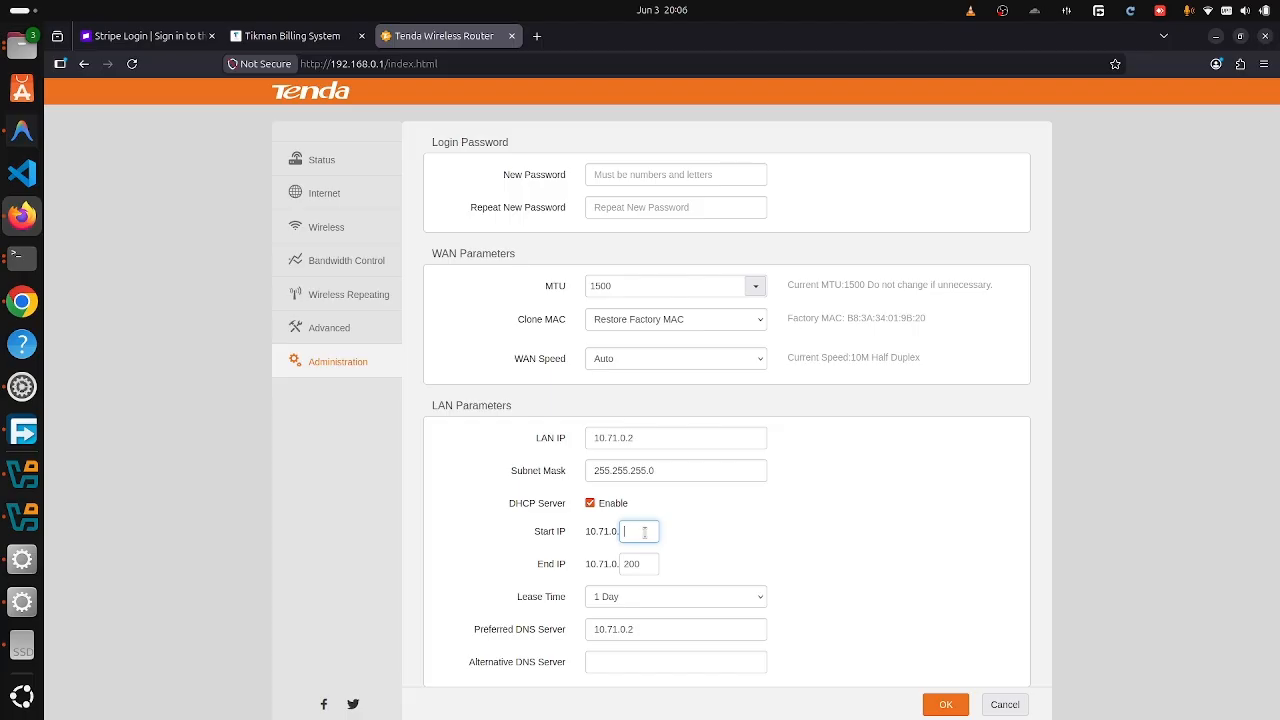
text(3)
- Set the DHCP end IP to 254 and disable the DHCP server
double_click(627, 562)
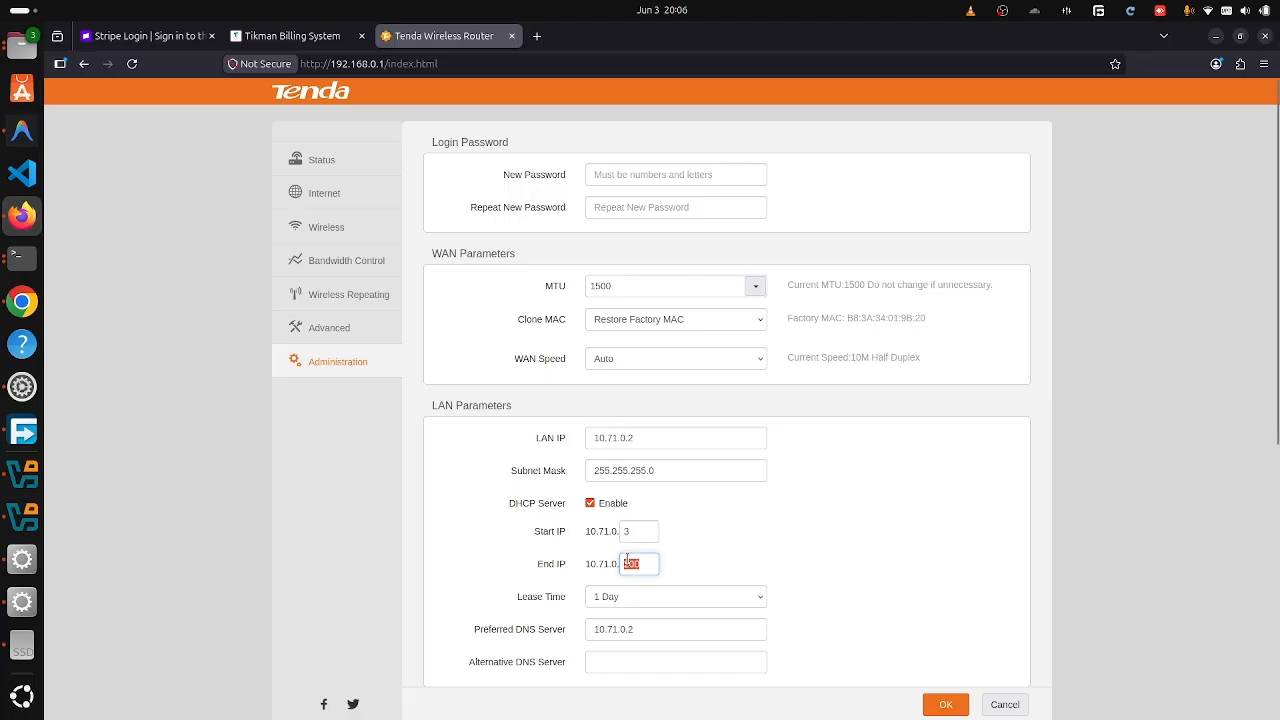
text(254)
scroll(732, 545, down, 2)
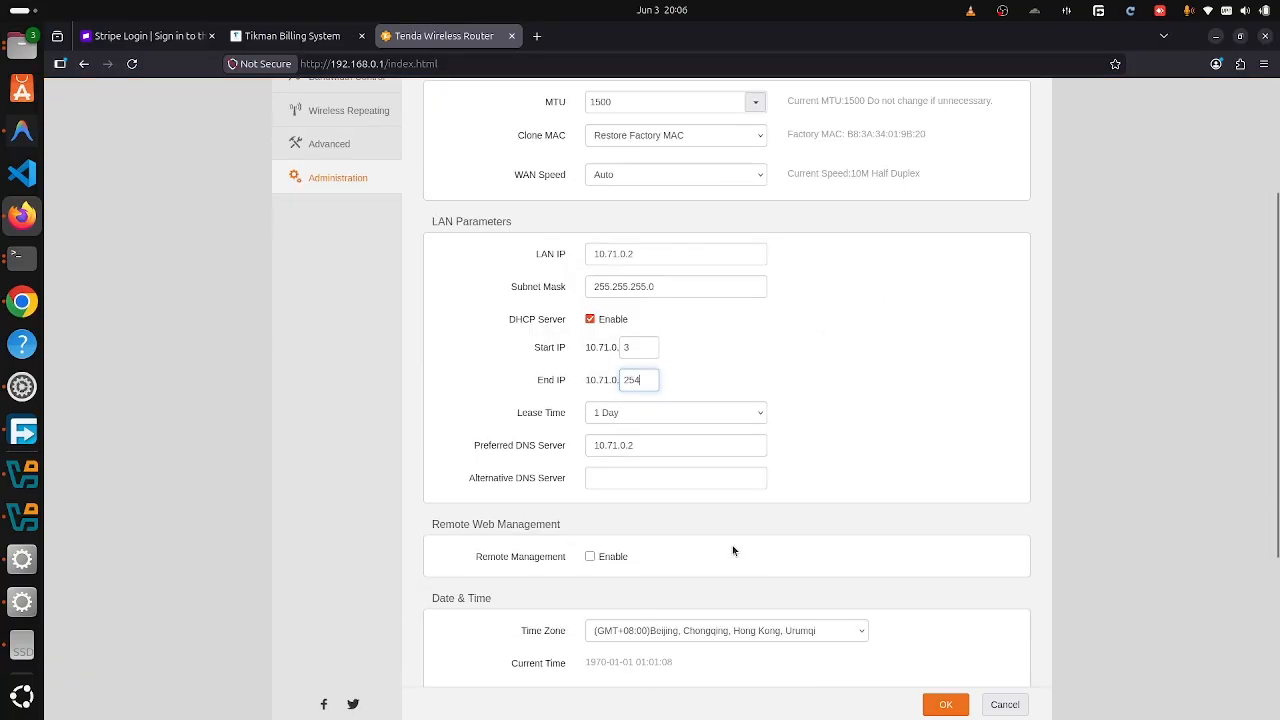
click(606, 322)
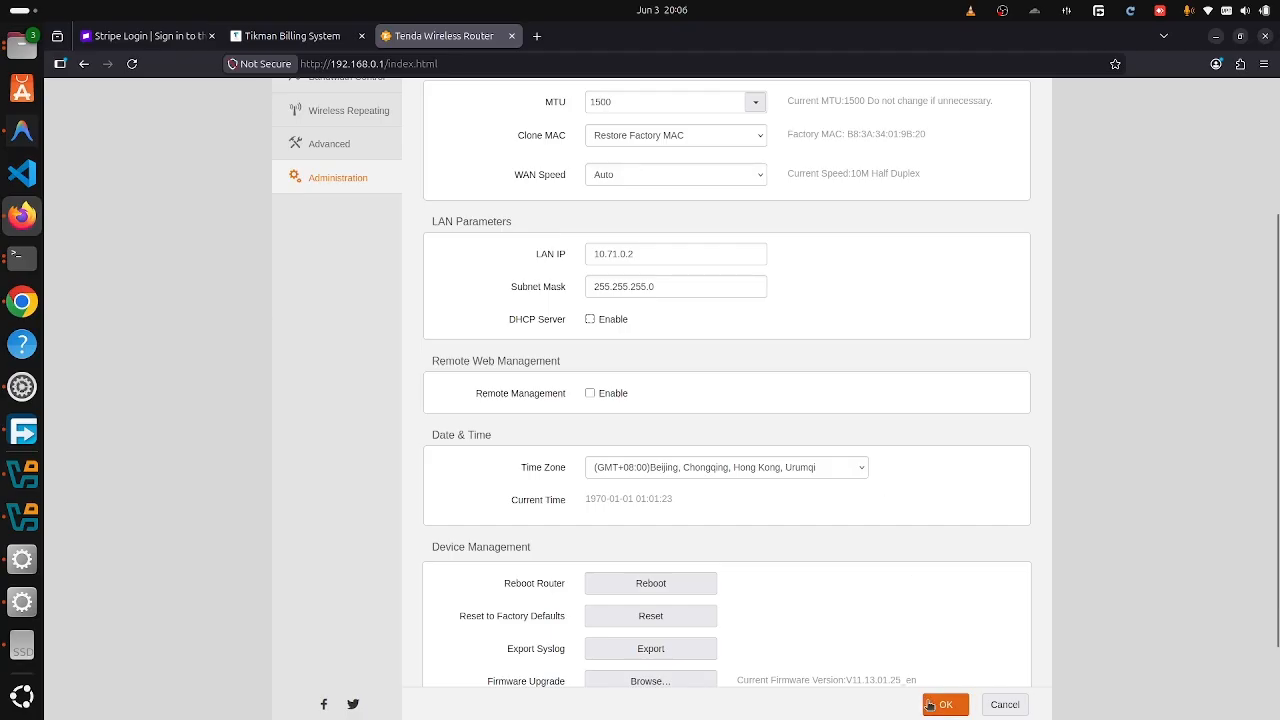
scroll(730, 330, up, 2)
scroll(730, 315, down, 3)
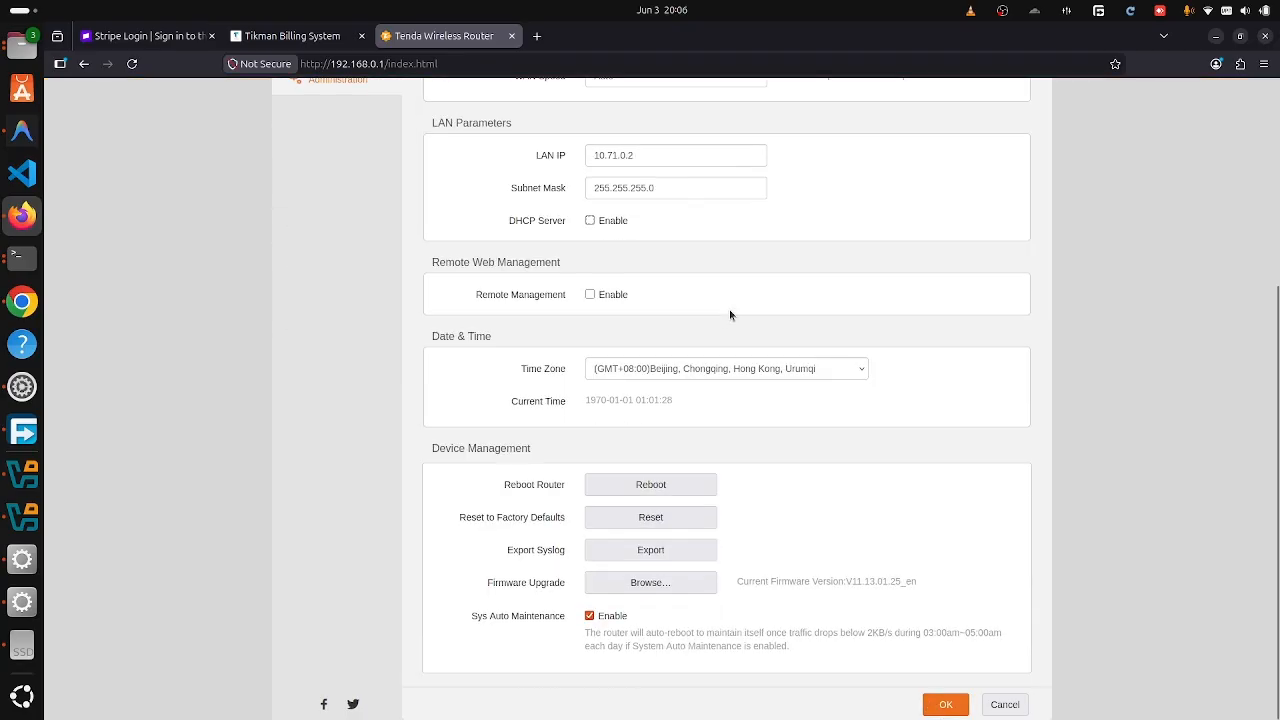
scroll(730, 315, up, 3)
scroll(730, 315, down, 3)
scroll(730, 315, up, 2)
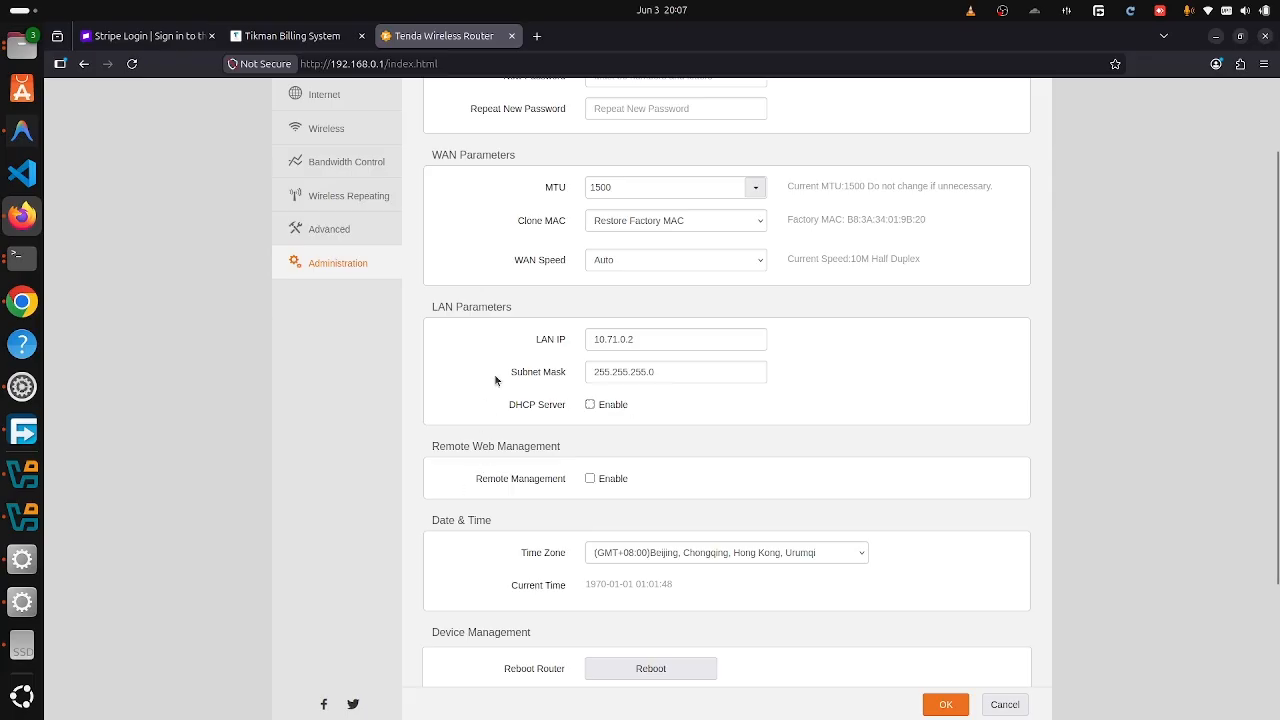
scroll(495, 380, up, 2)
scroll(494, 374, down, 5)
scroll(494, 377, up, 3)
scroll(481, 399, down, 2)
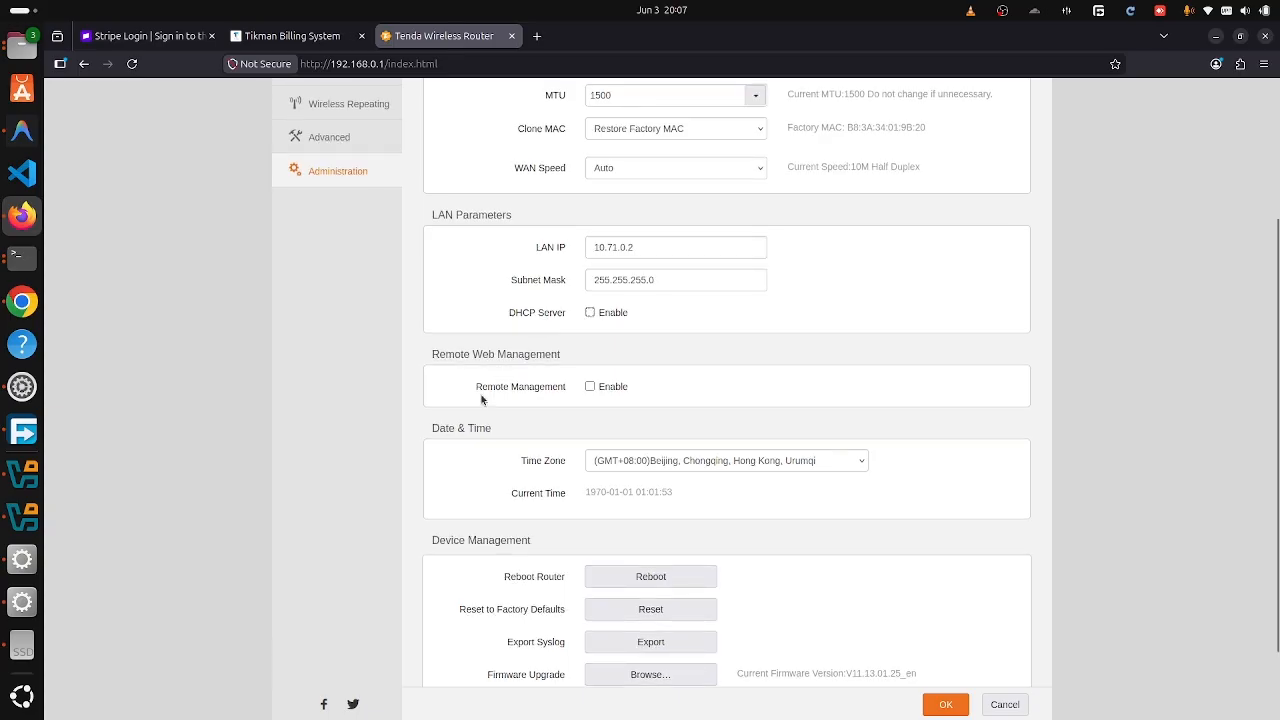
drag(440, 354, 574, 361)
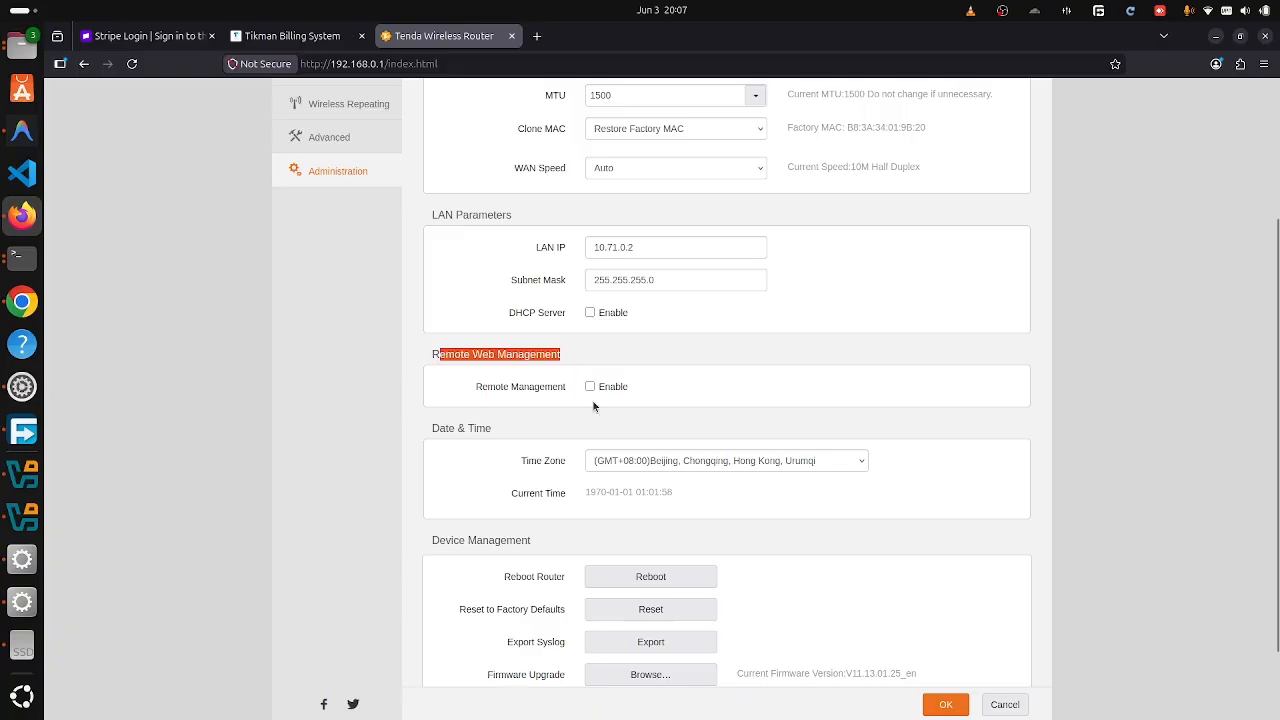
- Enable remote web management for Anyone on port 80 and apply it
click(589, 389)
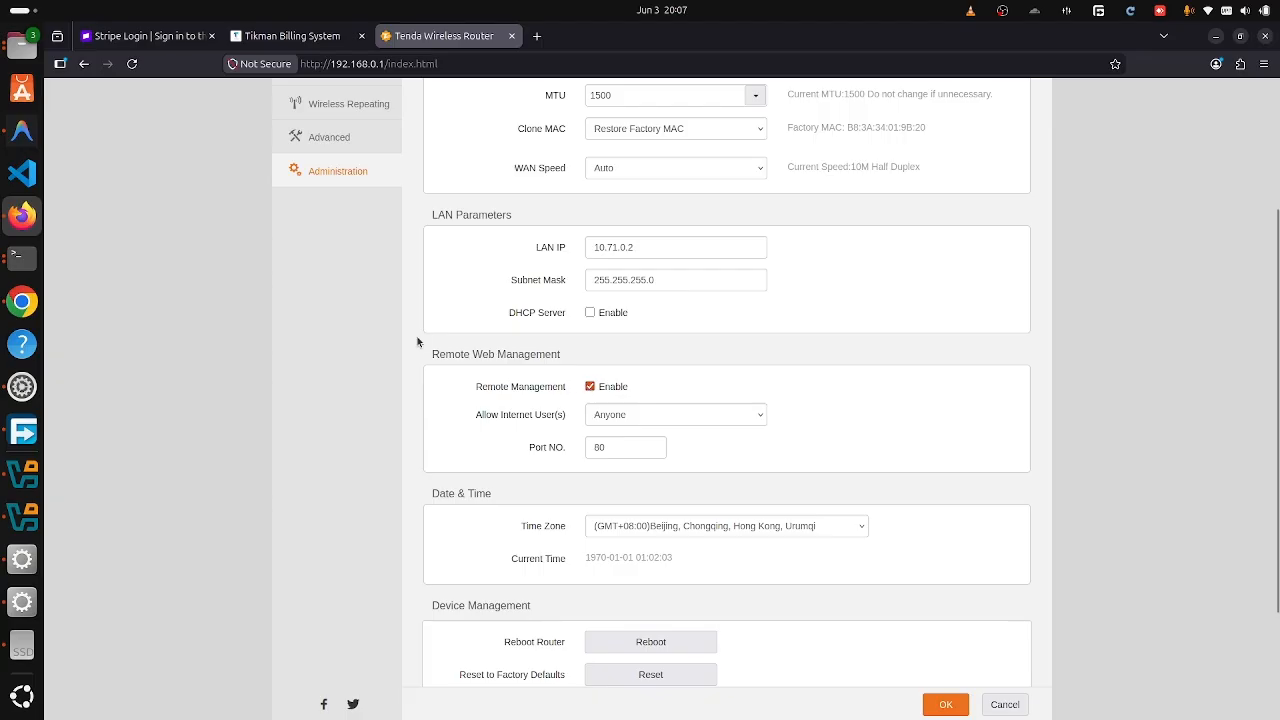
scroll(408, 337, up, 3)
scroll(365, 390, down, 3)
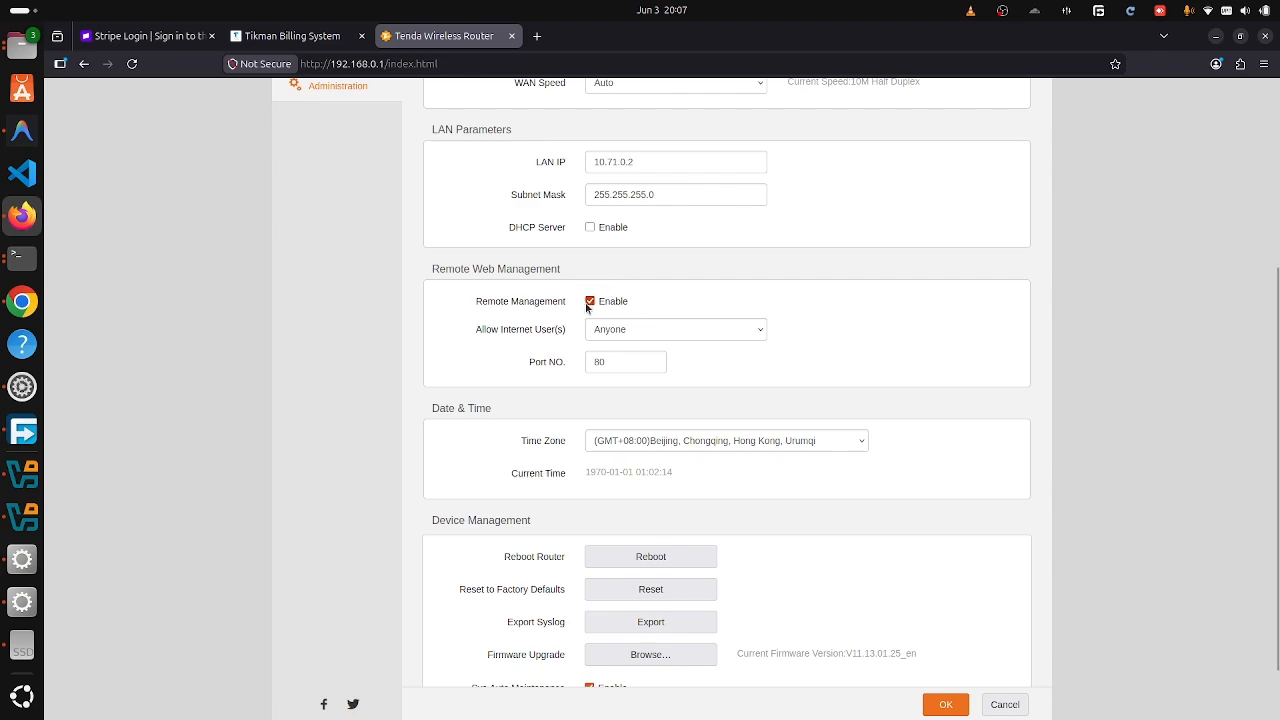
click(613, 335)
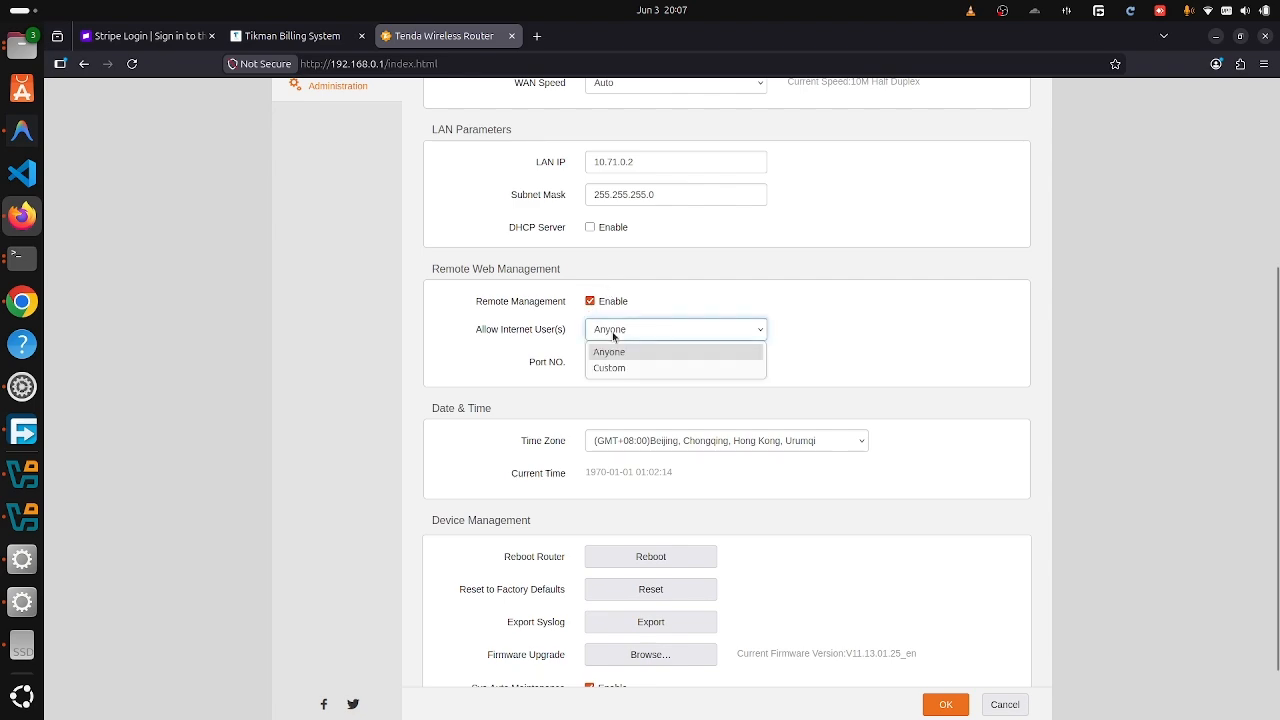
click(613, 335)
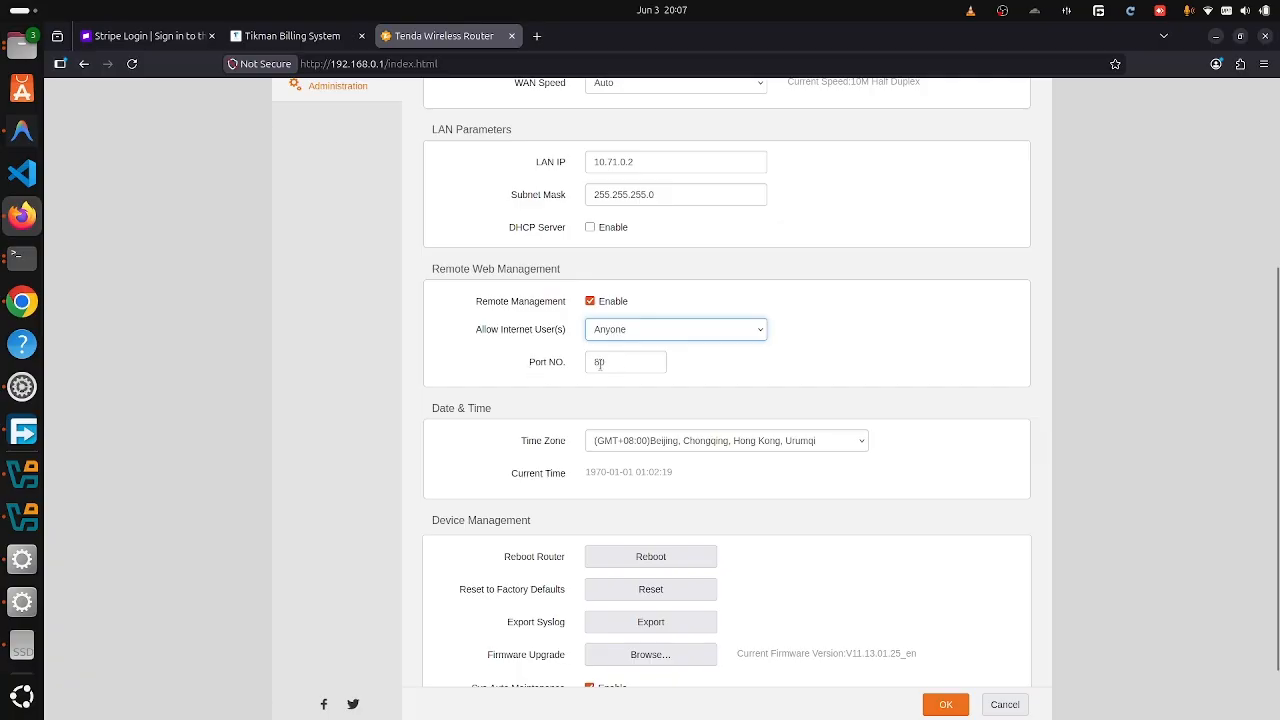
click(603, 364)
scroll(768, 571, down, 1)
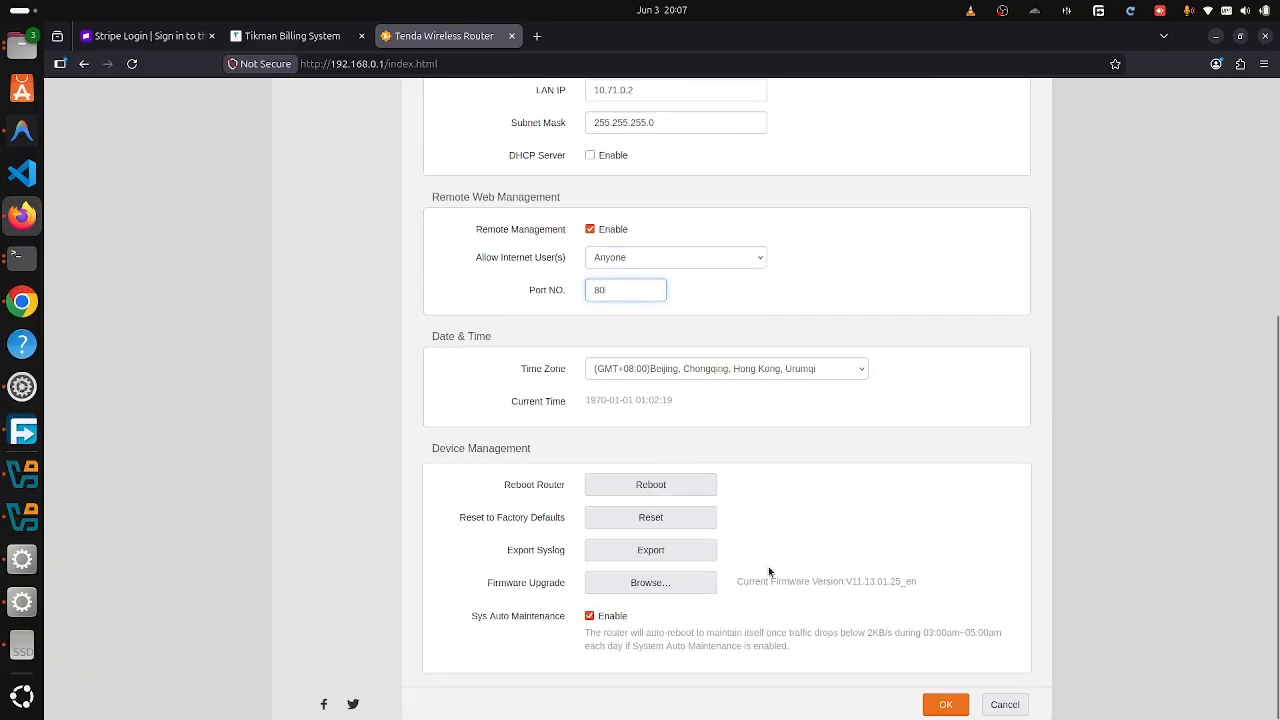
click(940, 704)
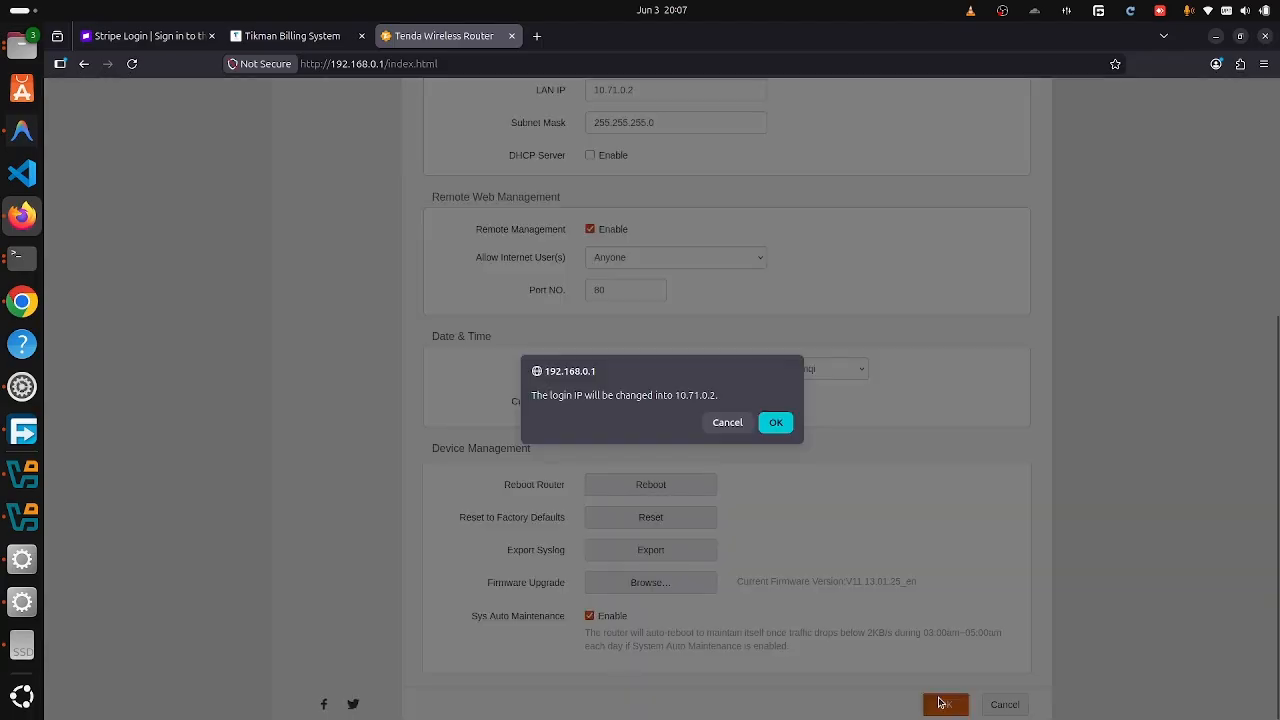
- Confirm login IP 10.71.0.2 so the router reboots, then return to Firefox via the whiteboard
click(775, 422)
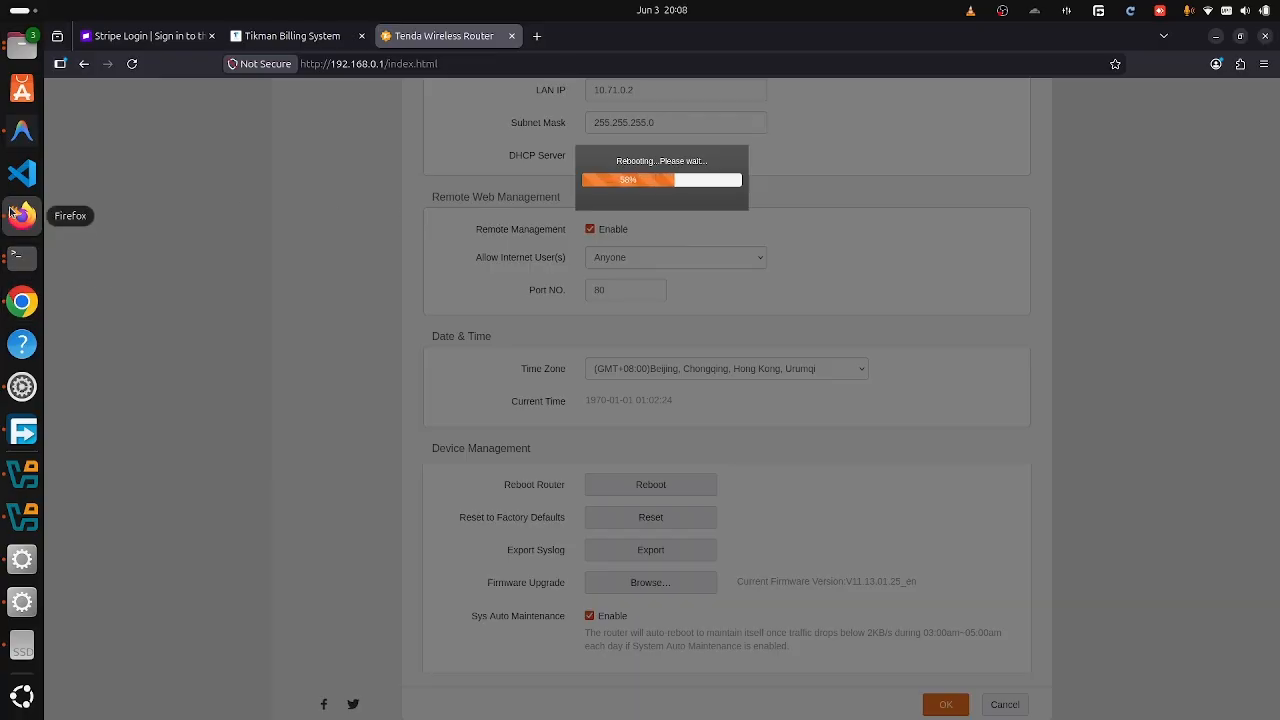
click(22, 303)
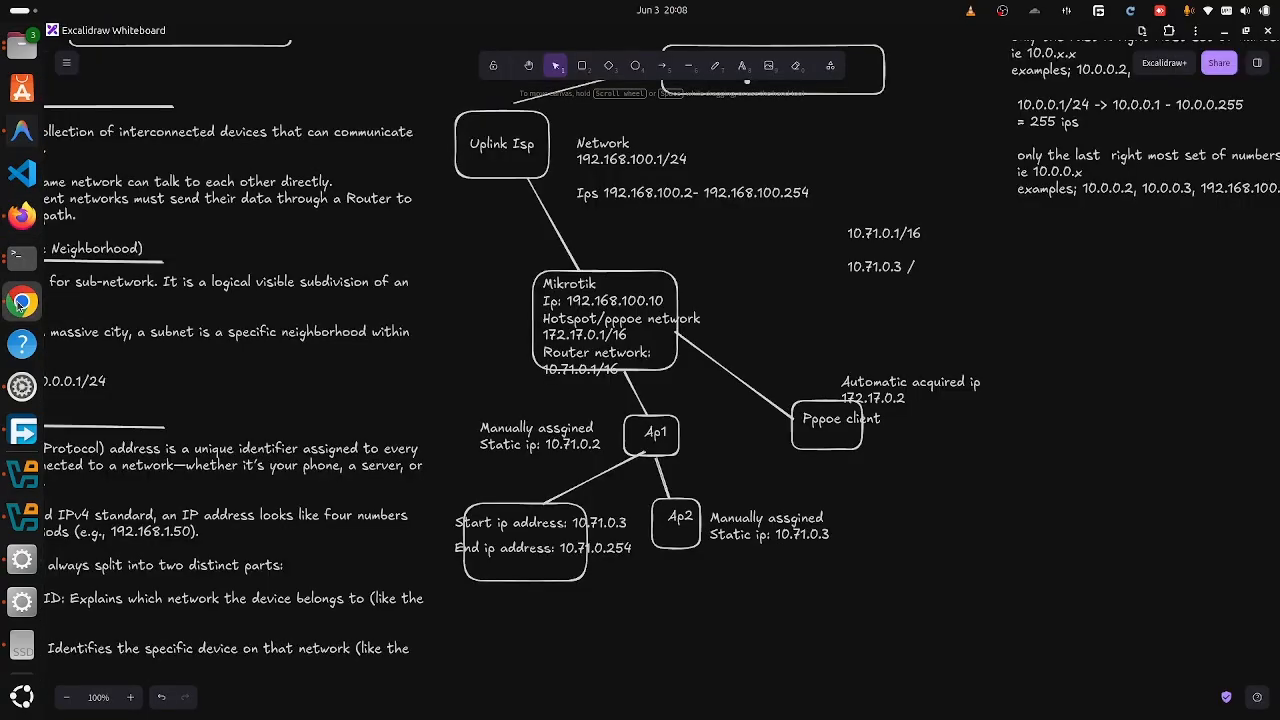
click(22, 215)
- Open Network Mapping in Tikman Billing and select Test Mikrotik as the NAS device
click(270, 35)
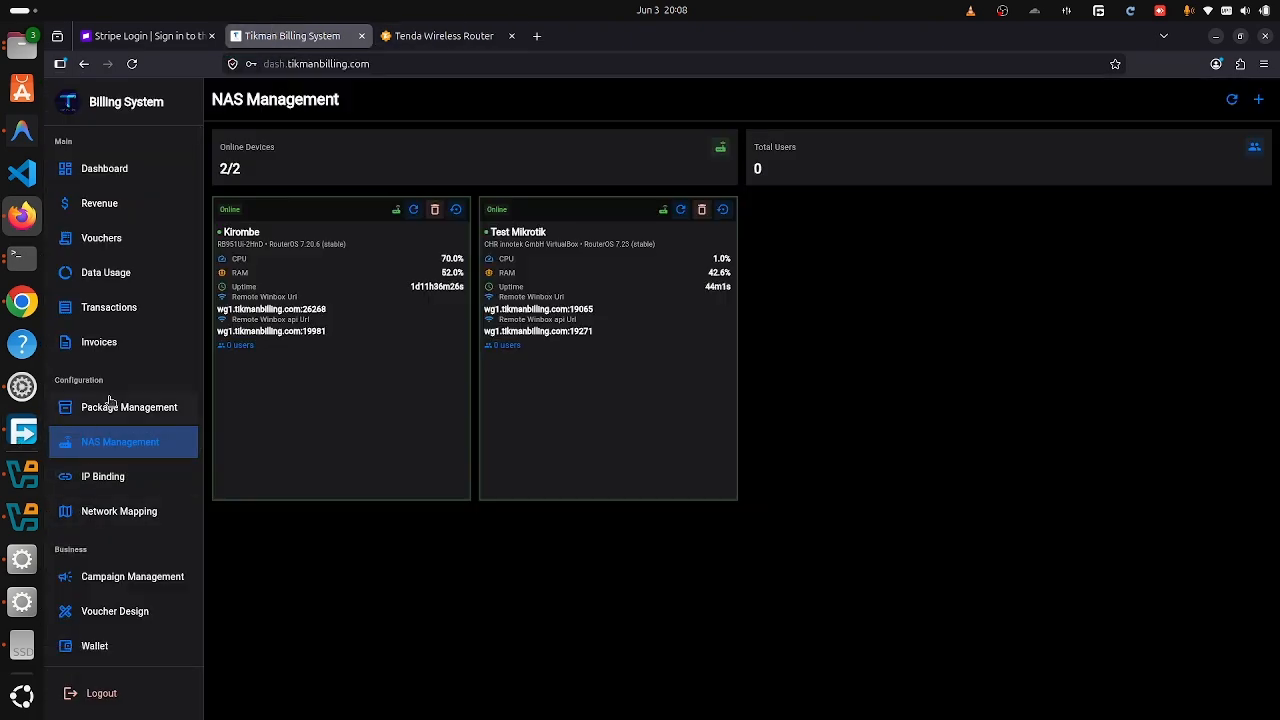
click(107, 521)
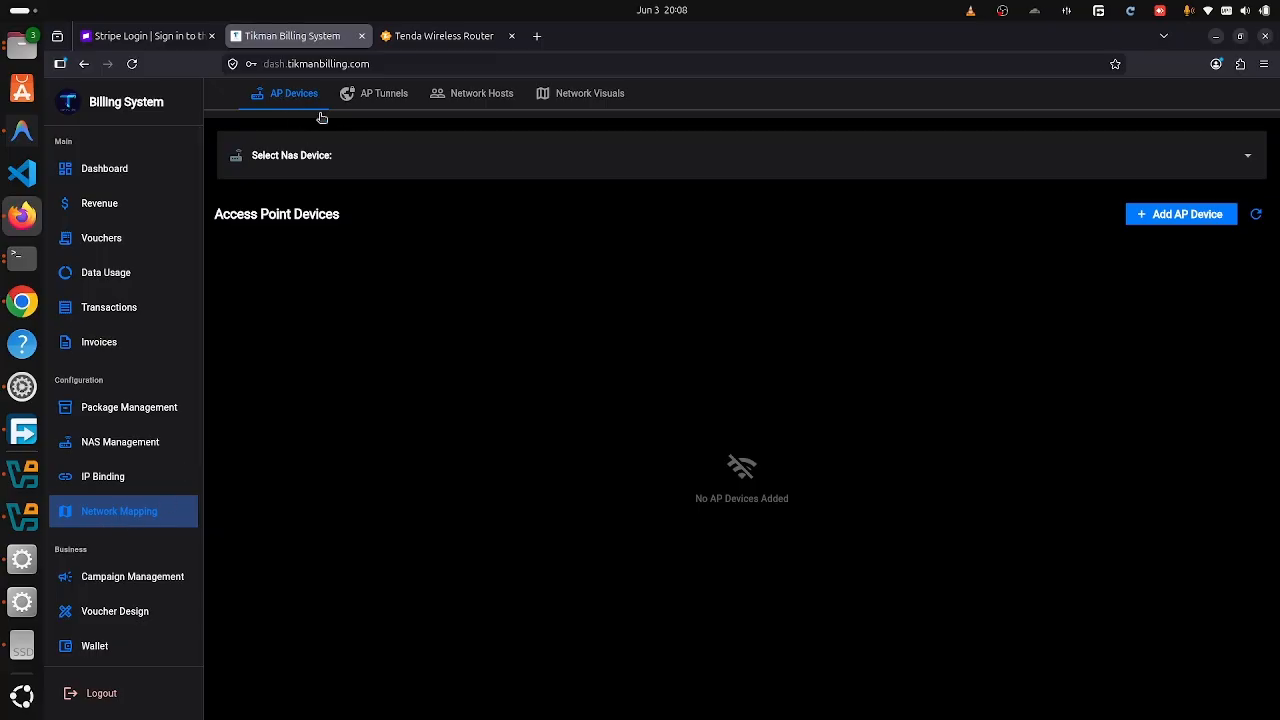
click(399, 153)
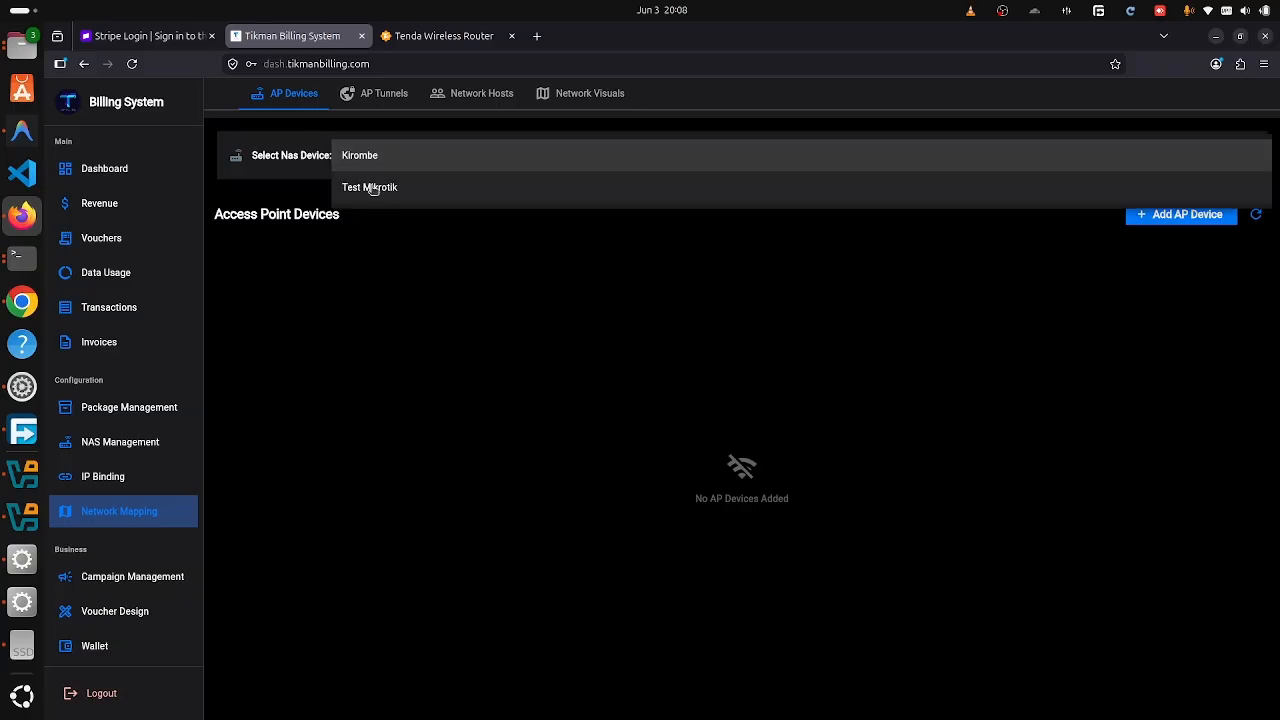
click(372, 189)
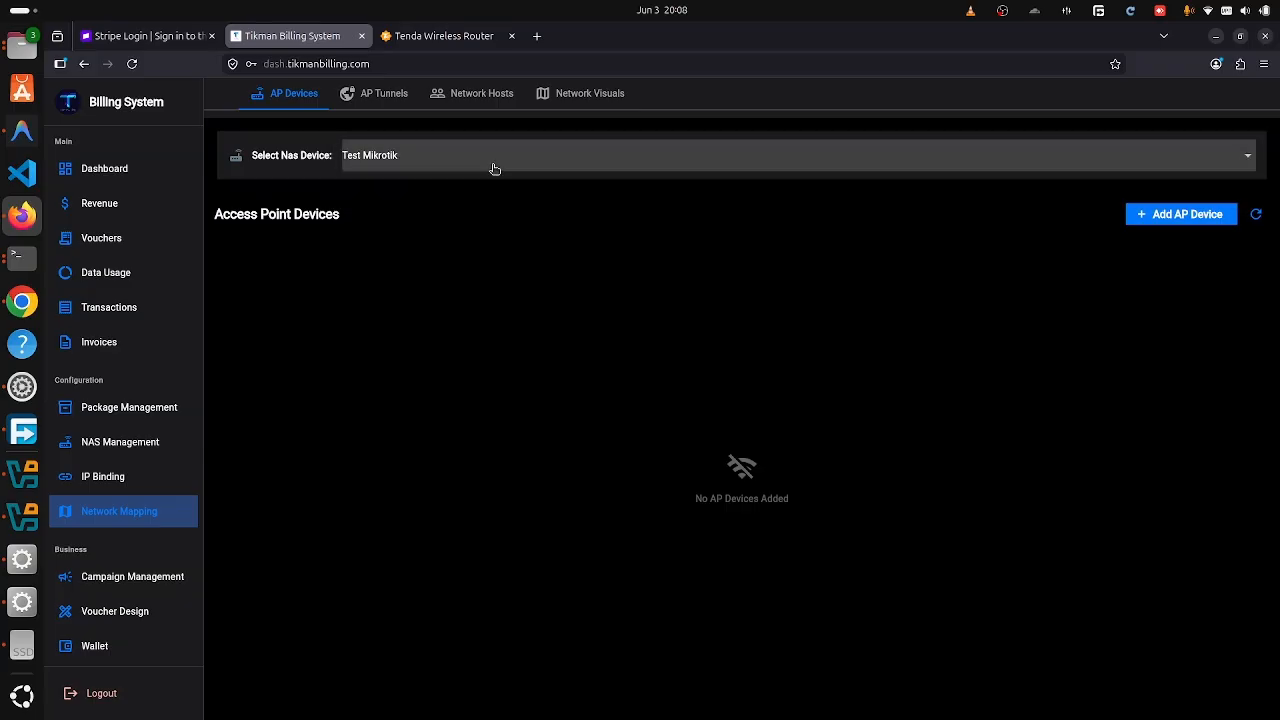
click(1180, 214)
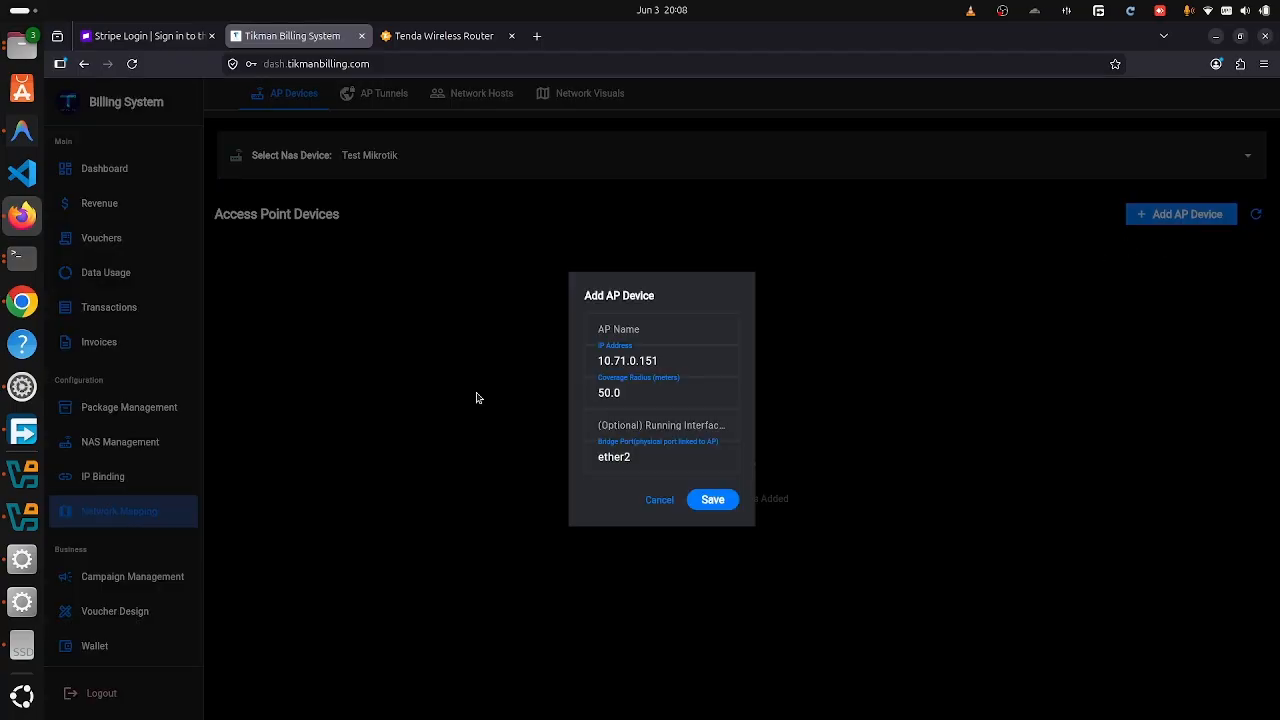
click(662, 360)
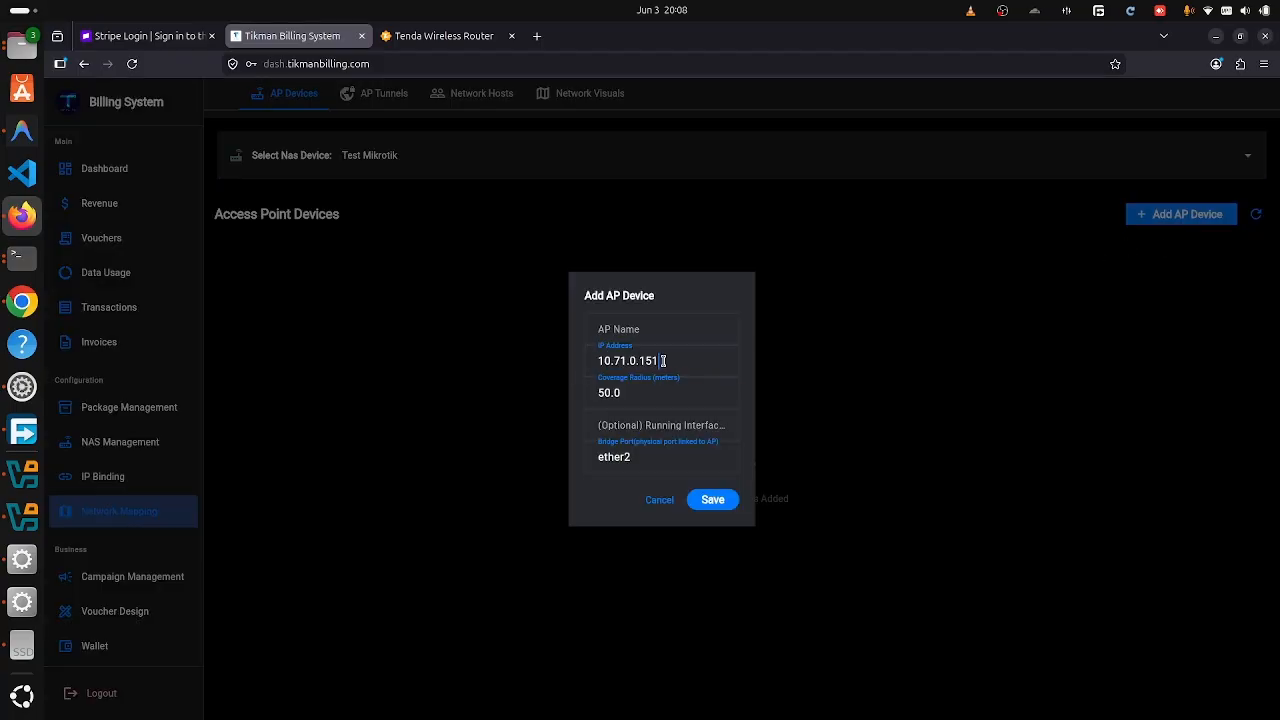
click(617, 329)
text(Te)
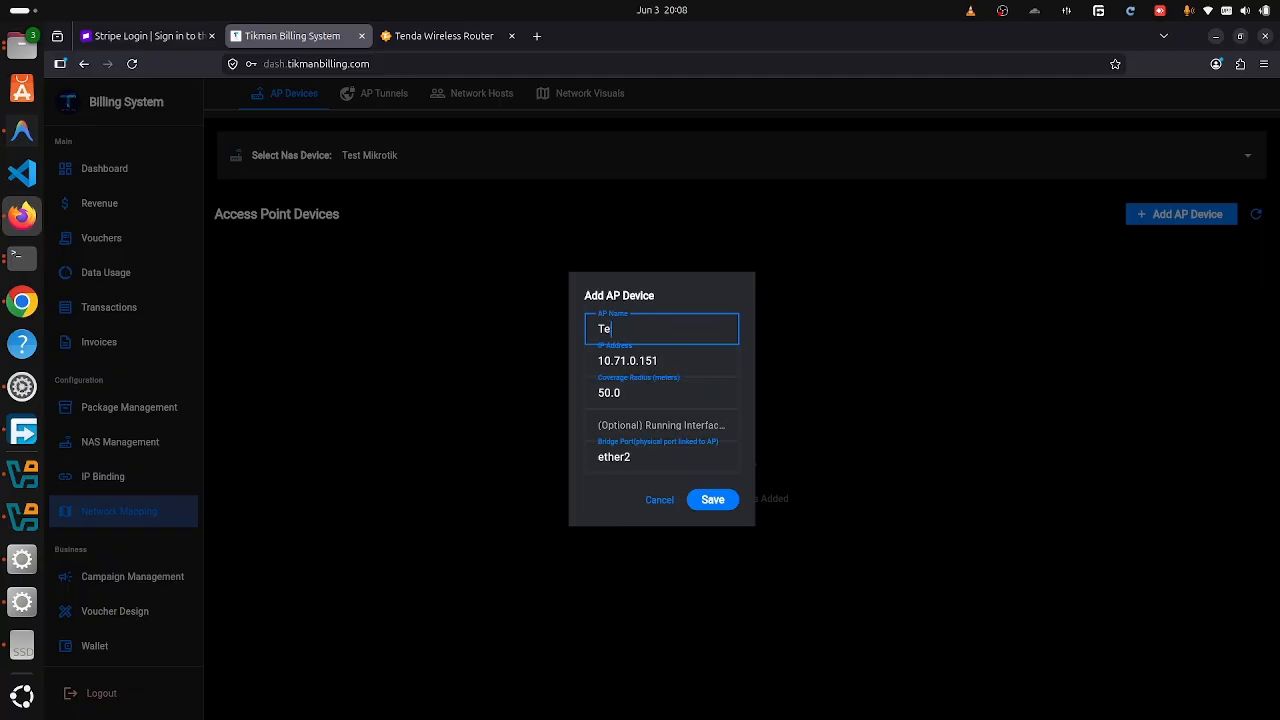
text(nda 1)
click(681, 354)
key(BackSpace)
key(BackSpace)
key(BackSpace)
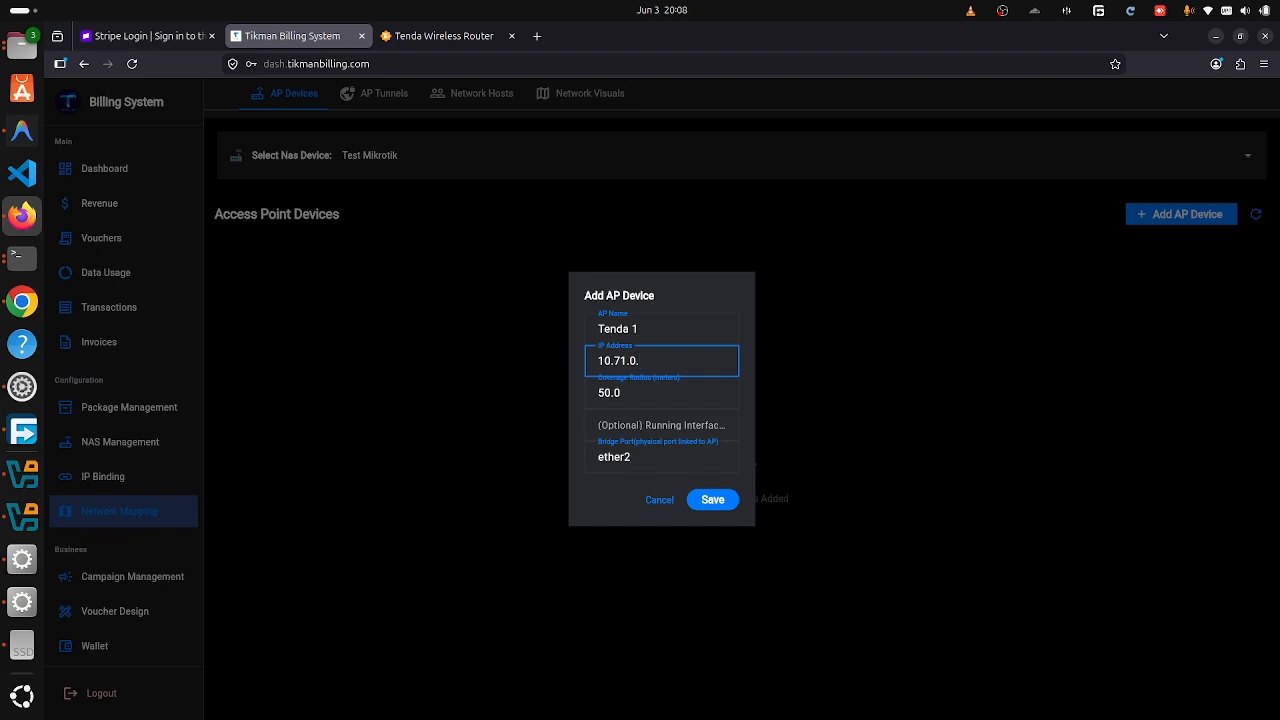
text(2)
click(648, 458)
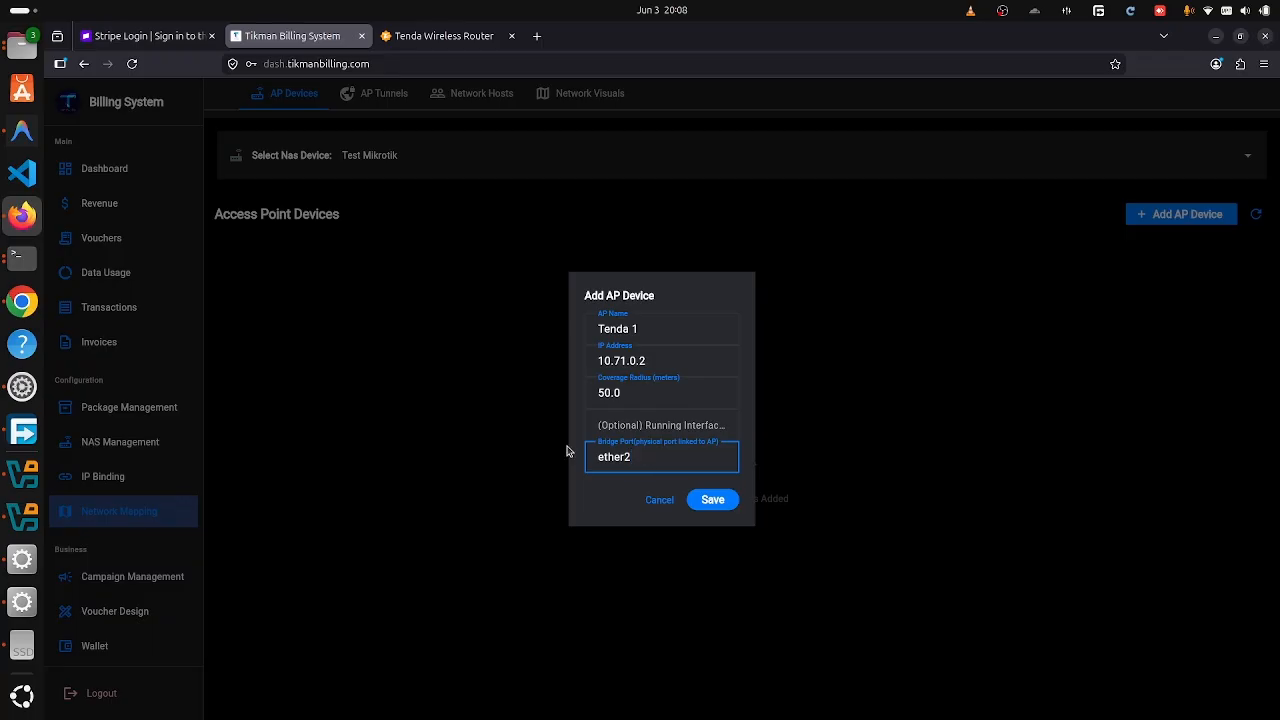
key(BackSpace)
text(2)
key(BackSpace)
key(BackSpace)
key(BackSpace)
key(BackSpace)
key(BackSpace)
key(BackSpace)
text(sfp1)
key(BackSpace)
text(1)
click(661, 425)
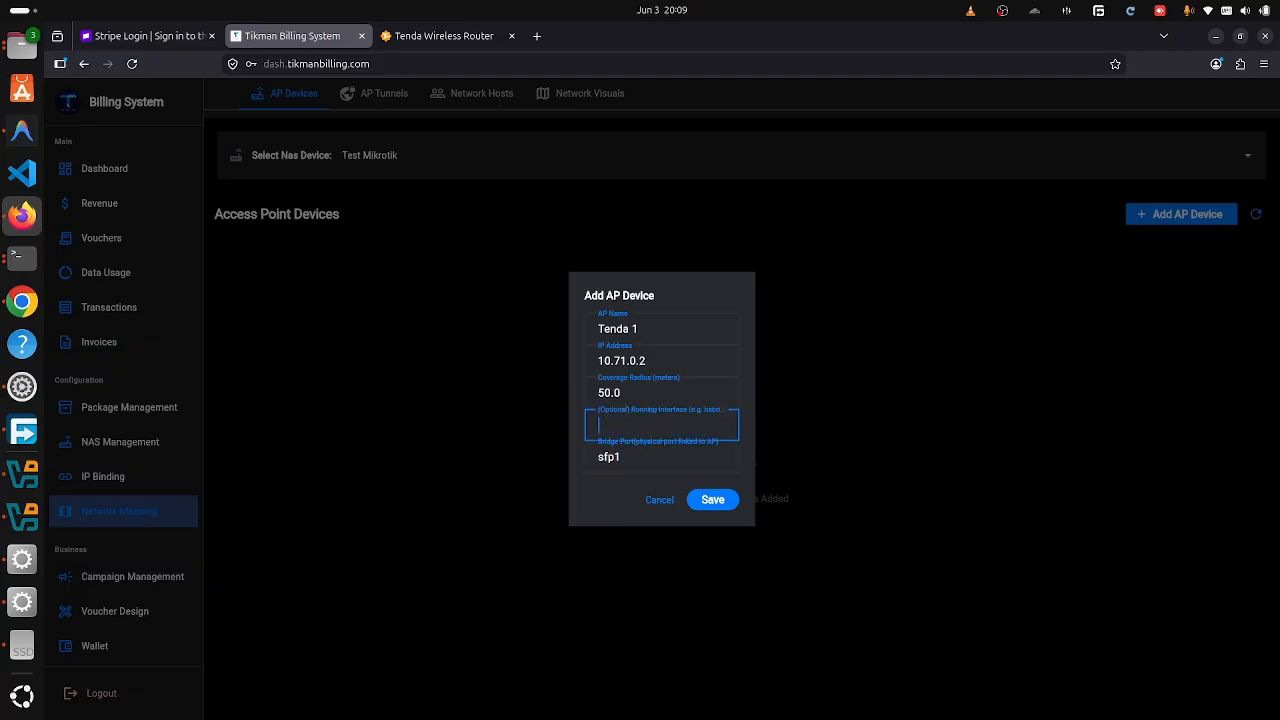
text(ether2)
double_click(653, 428)
key(ctrl+c)
key(BackSpace)
double_click(649, 455)
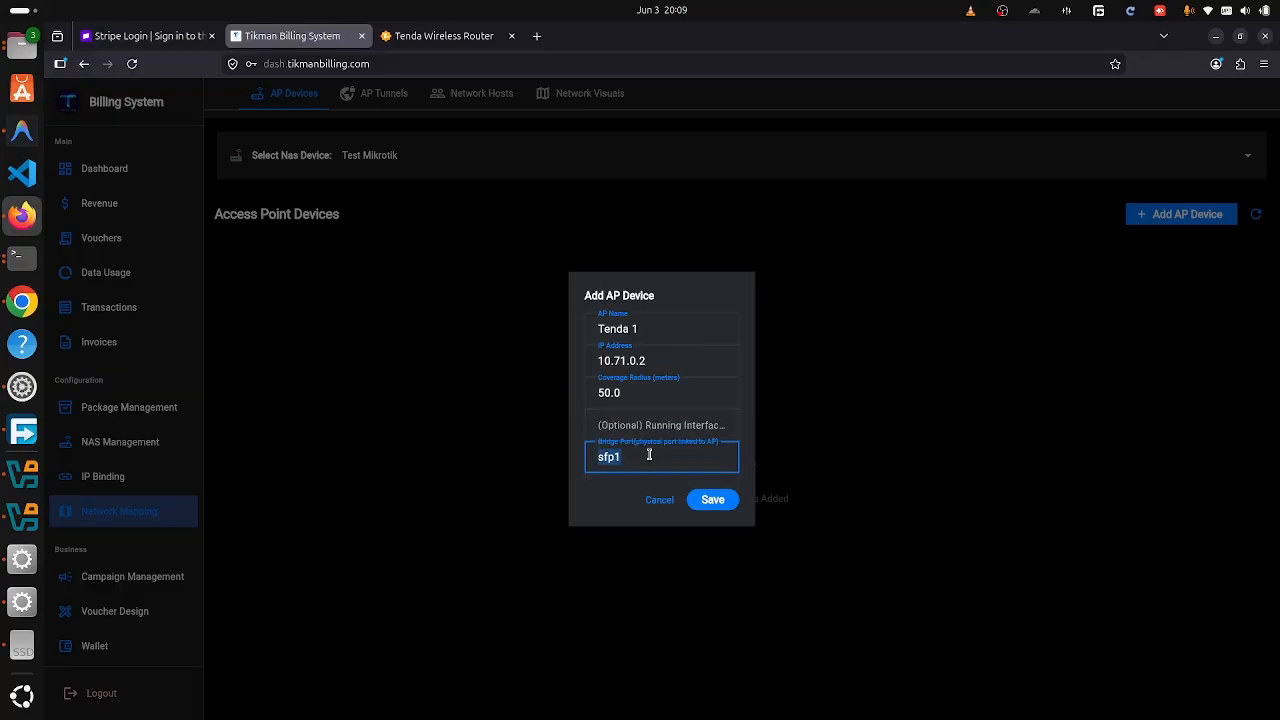
key(ctrl+v)
click(606, 429)
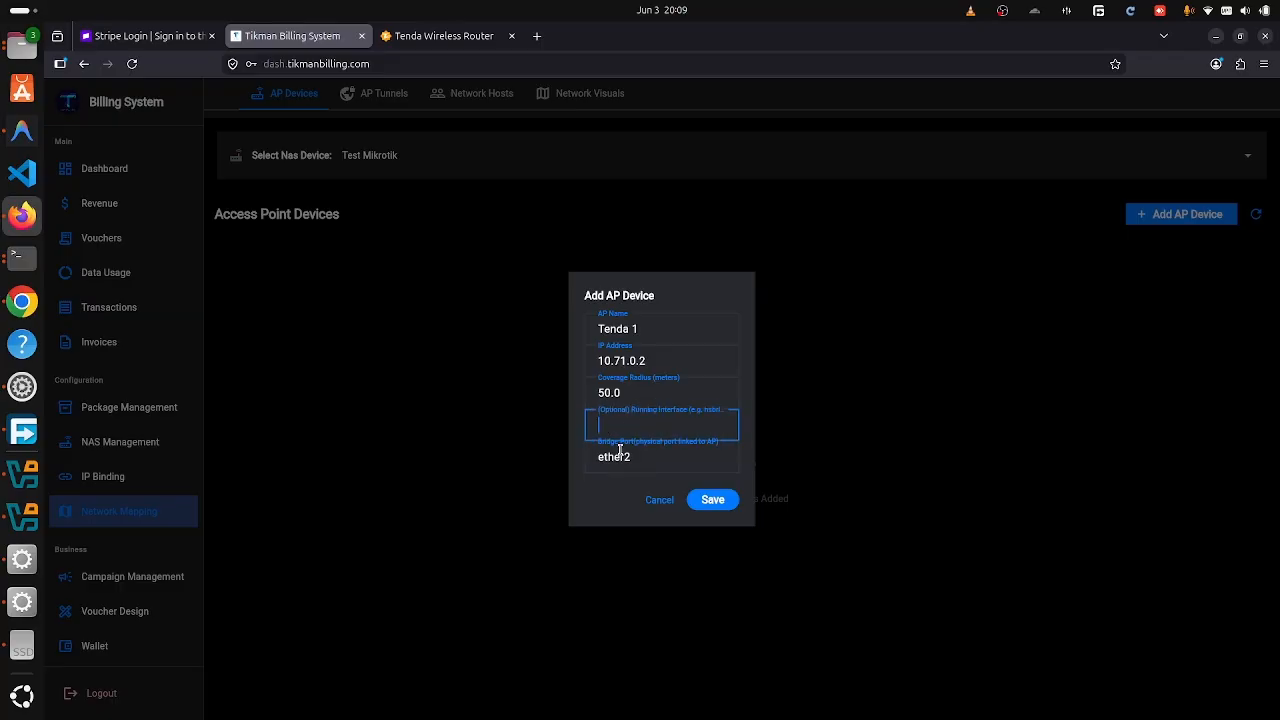
click(646, 457)
click(633, 421)
click(657, 500)
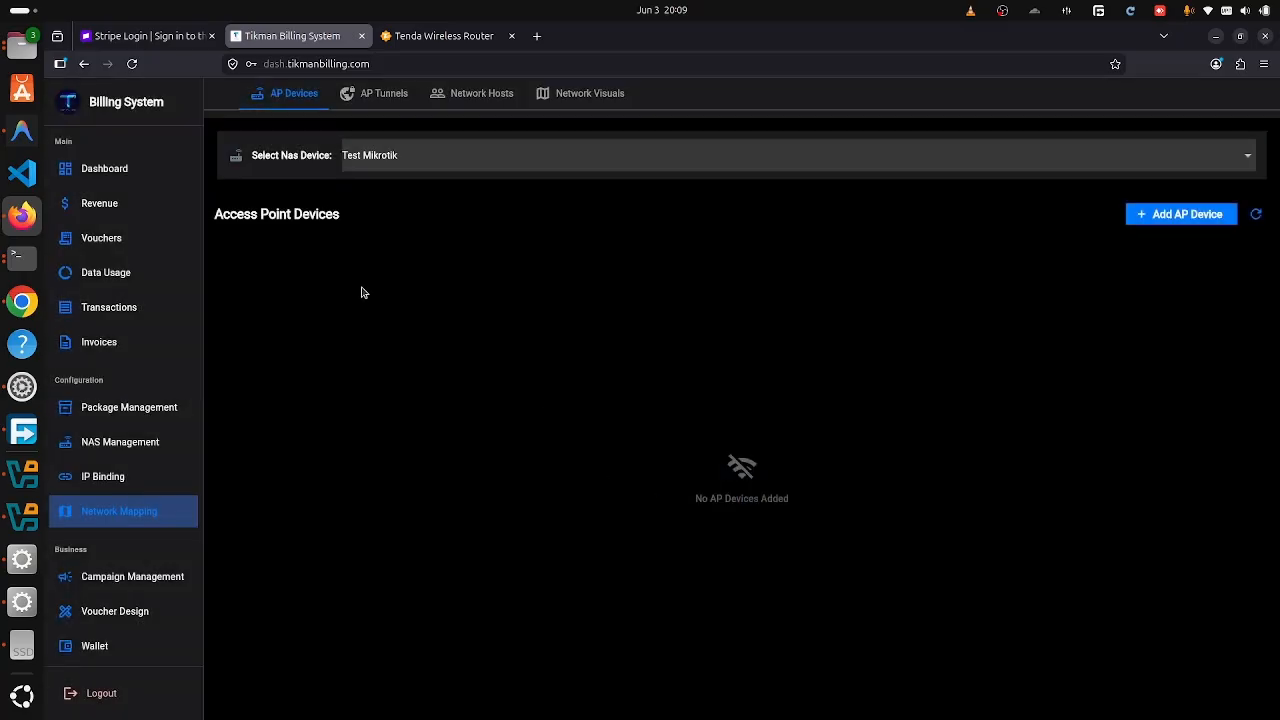
- In Test Mikrotik's Configure Device page, enable Hotspot and PPPoE on ether2 and save
click(122, 445)
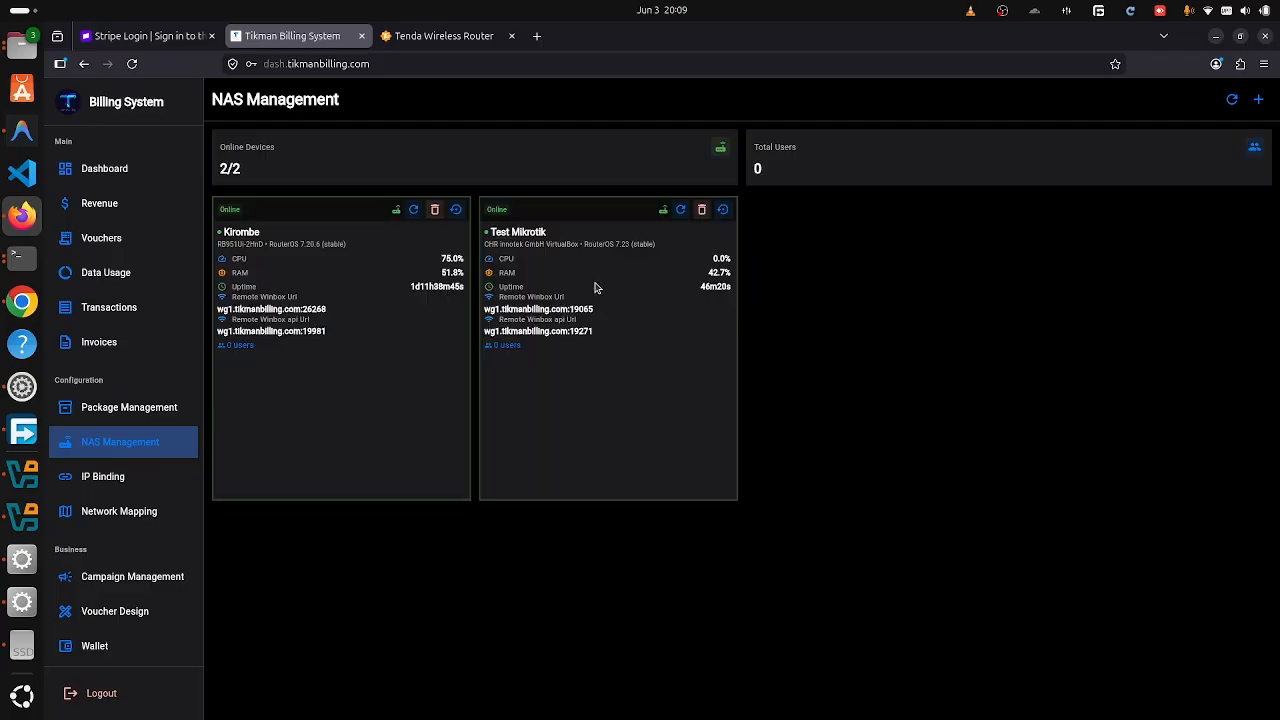
click(606, 281)
click(1256, 97)
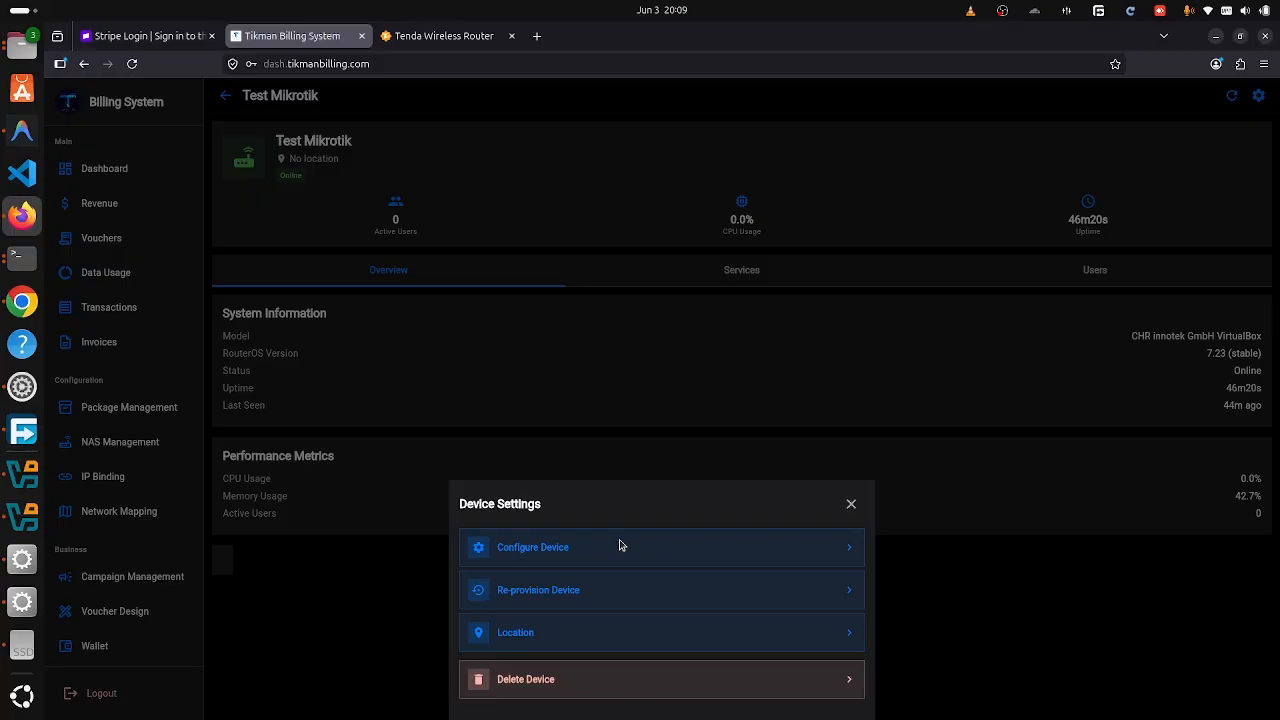
click(529, 548)
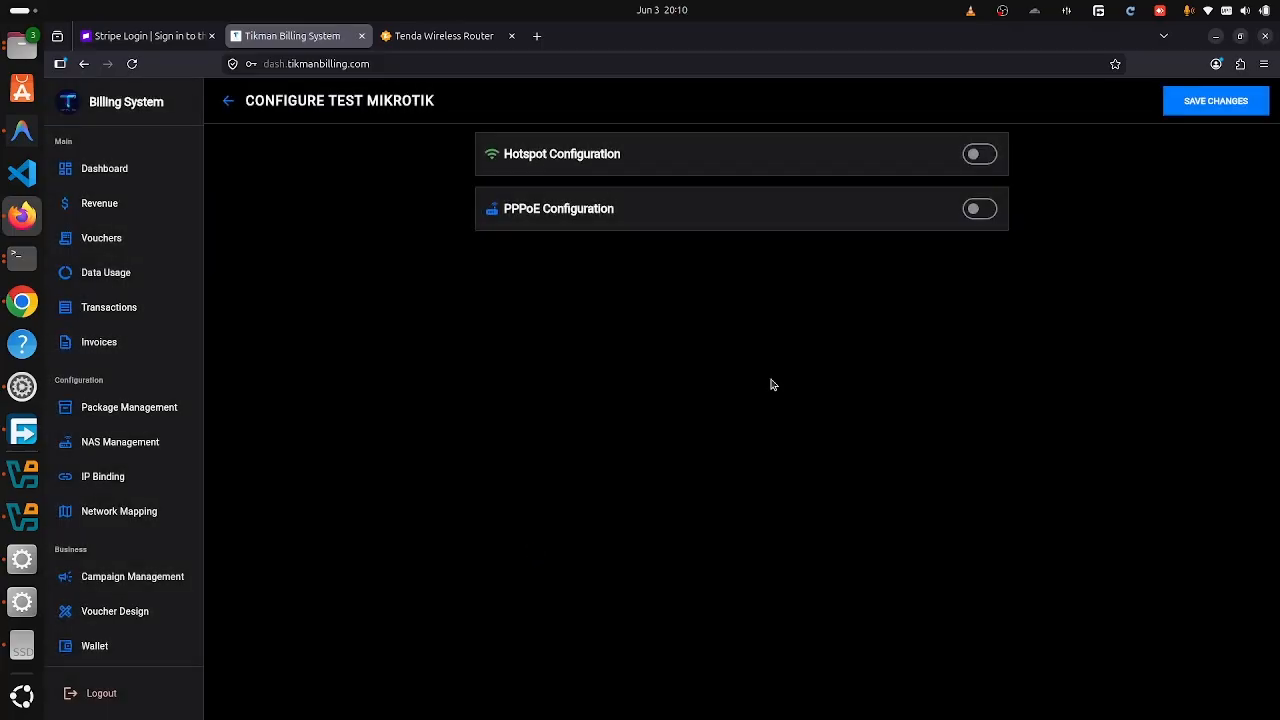
click(980, 154)
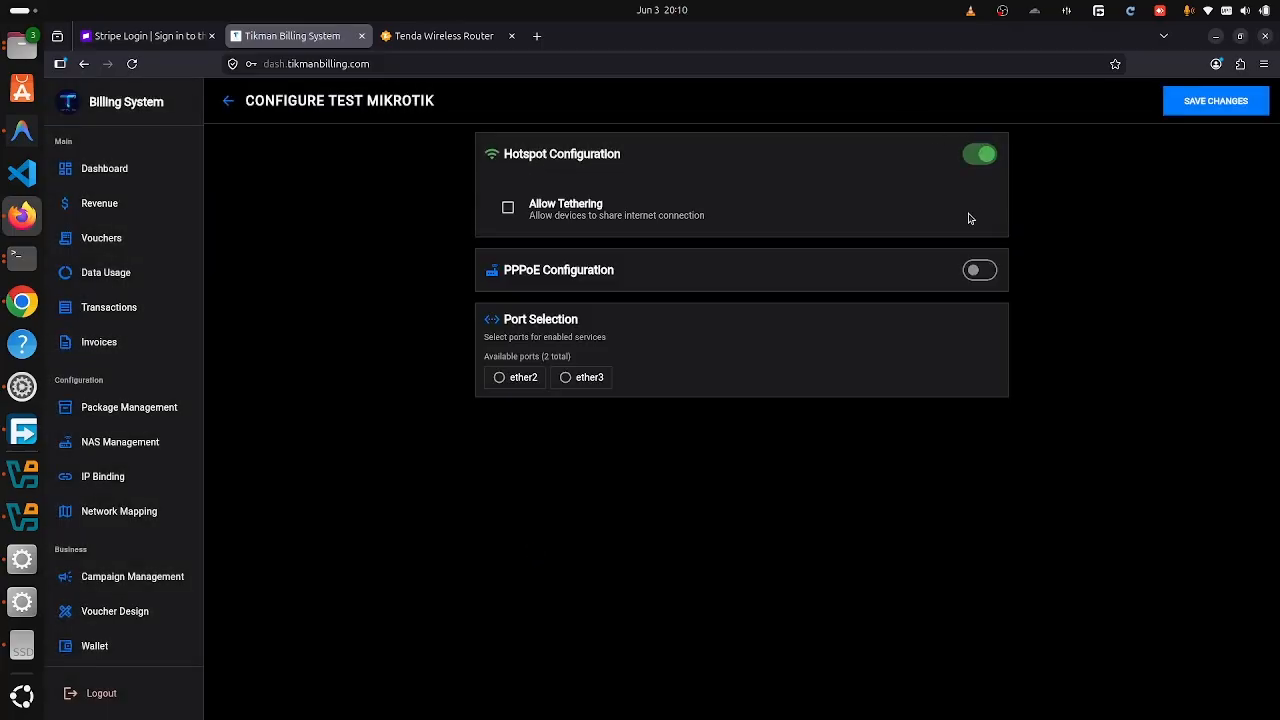
click(979, 270)
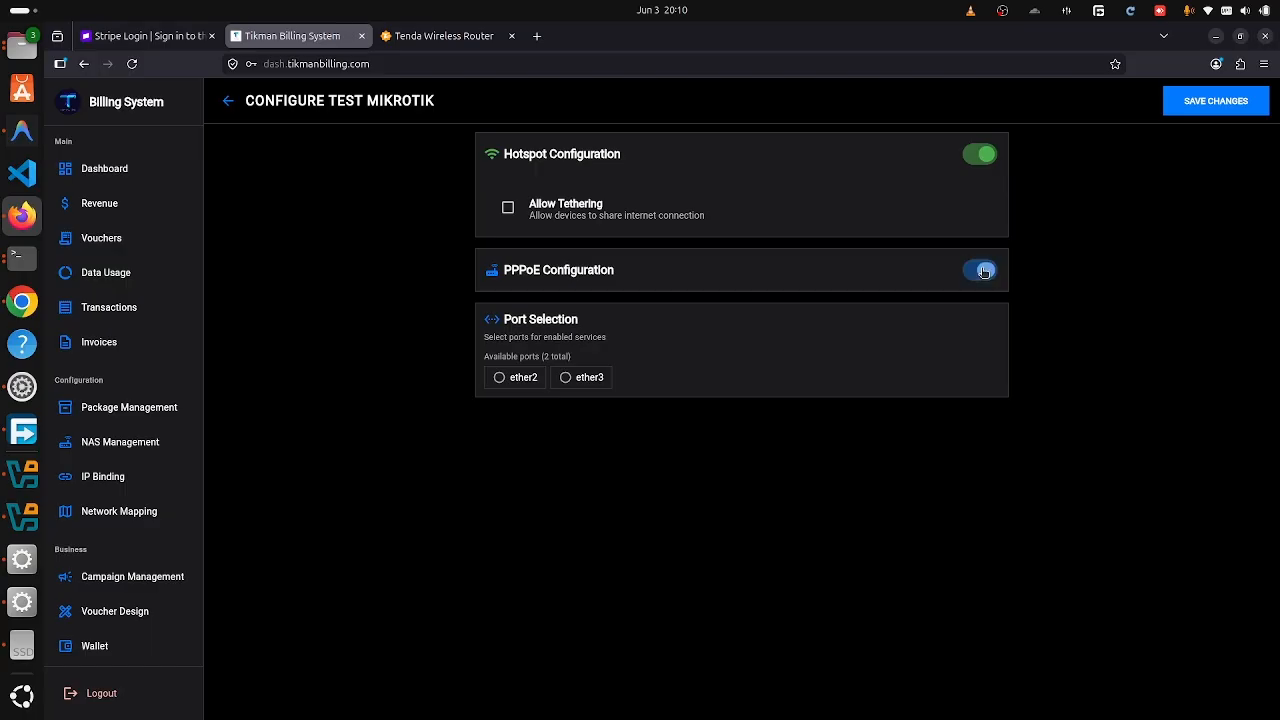
click(500, 381)
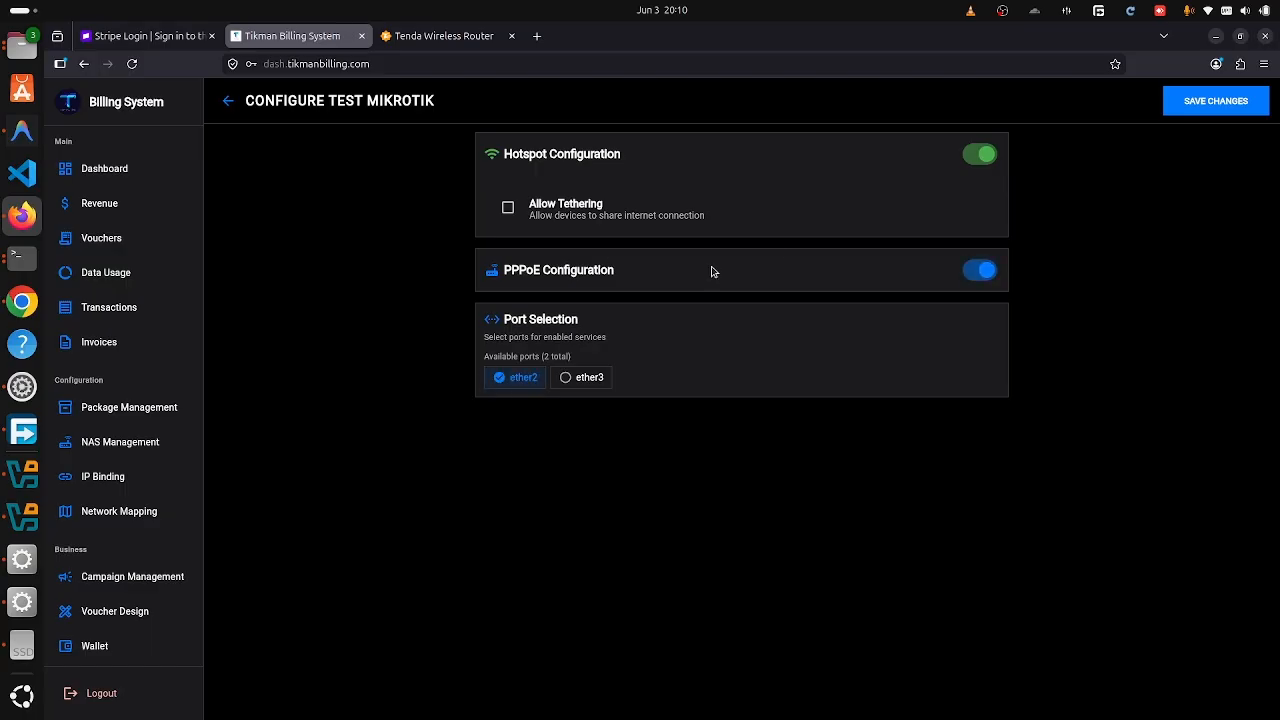
click(1227, 111)
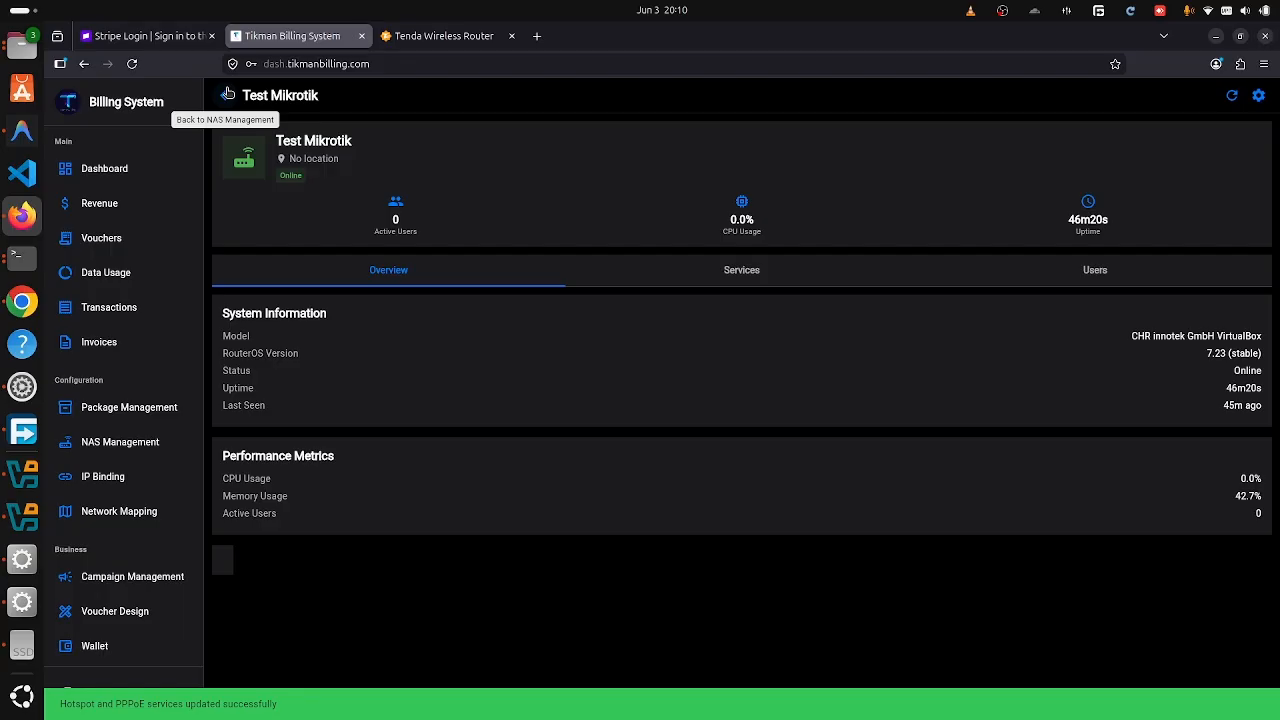
- Go to the access point view and select Test Mikrotik as the NAS device
click(227, 93)
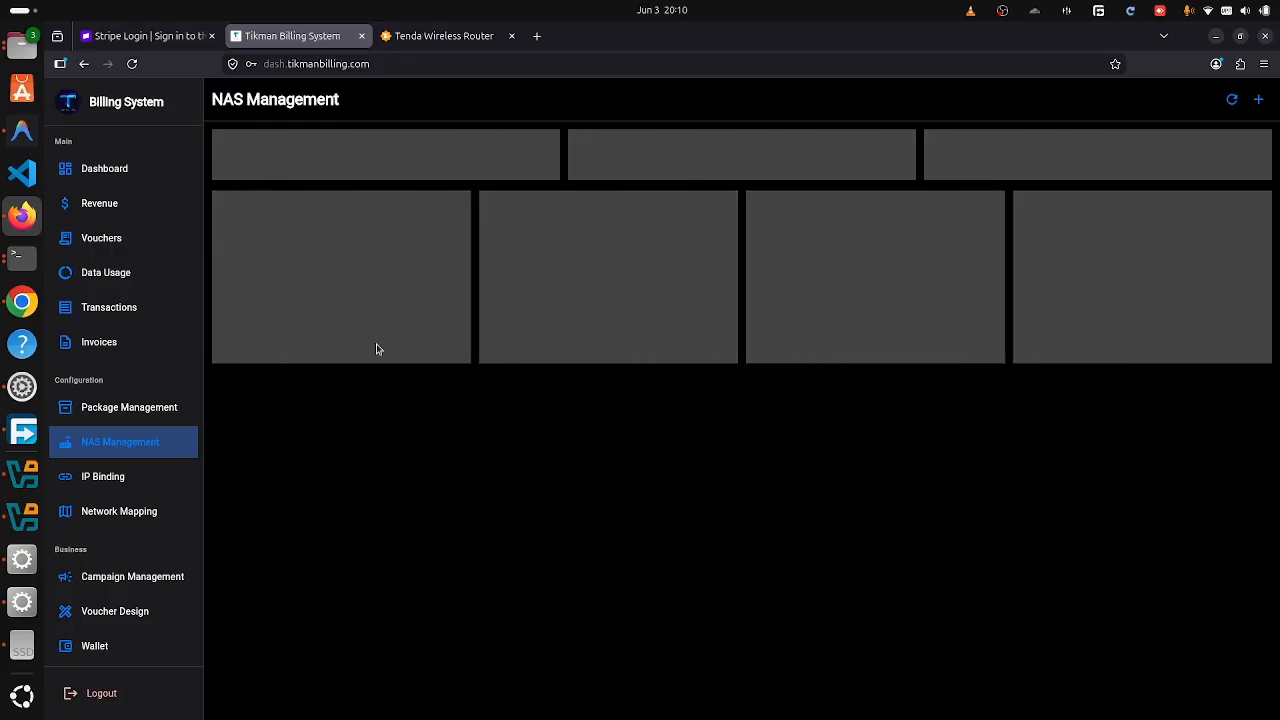
scroll(190, 405, down, 5)
scroll(187, 411, up, 3)
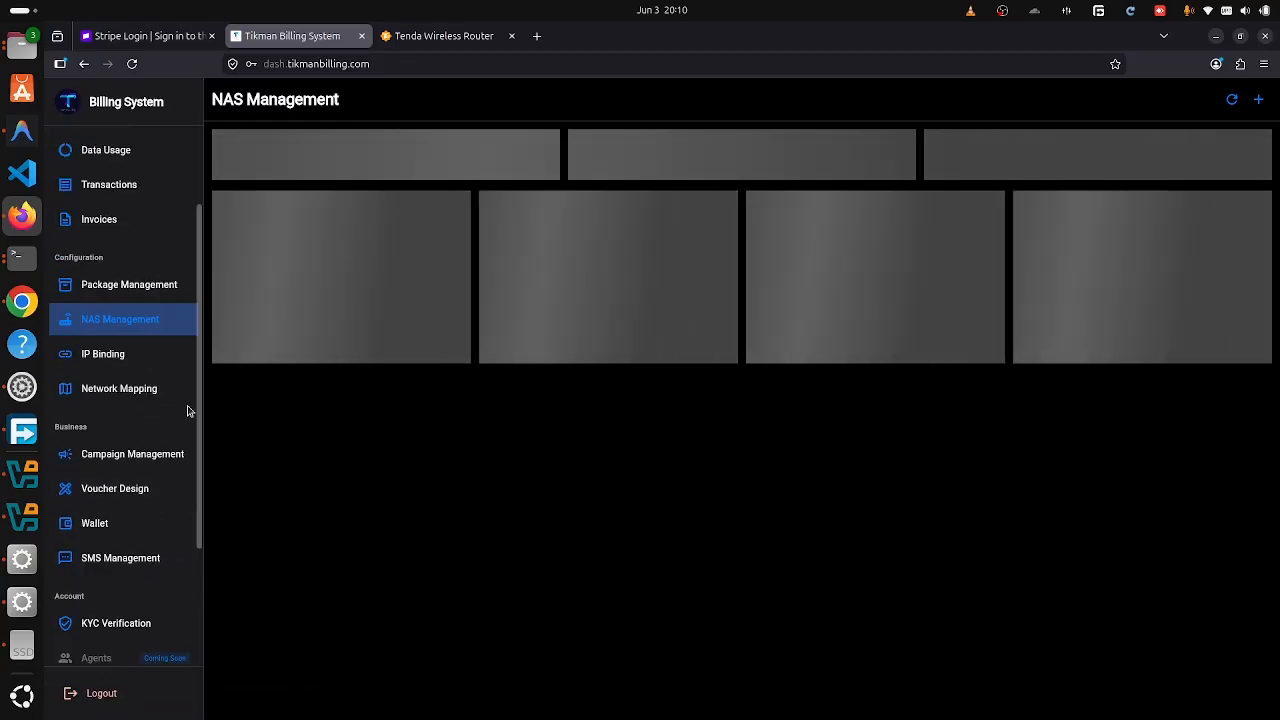
click(80, 395)
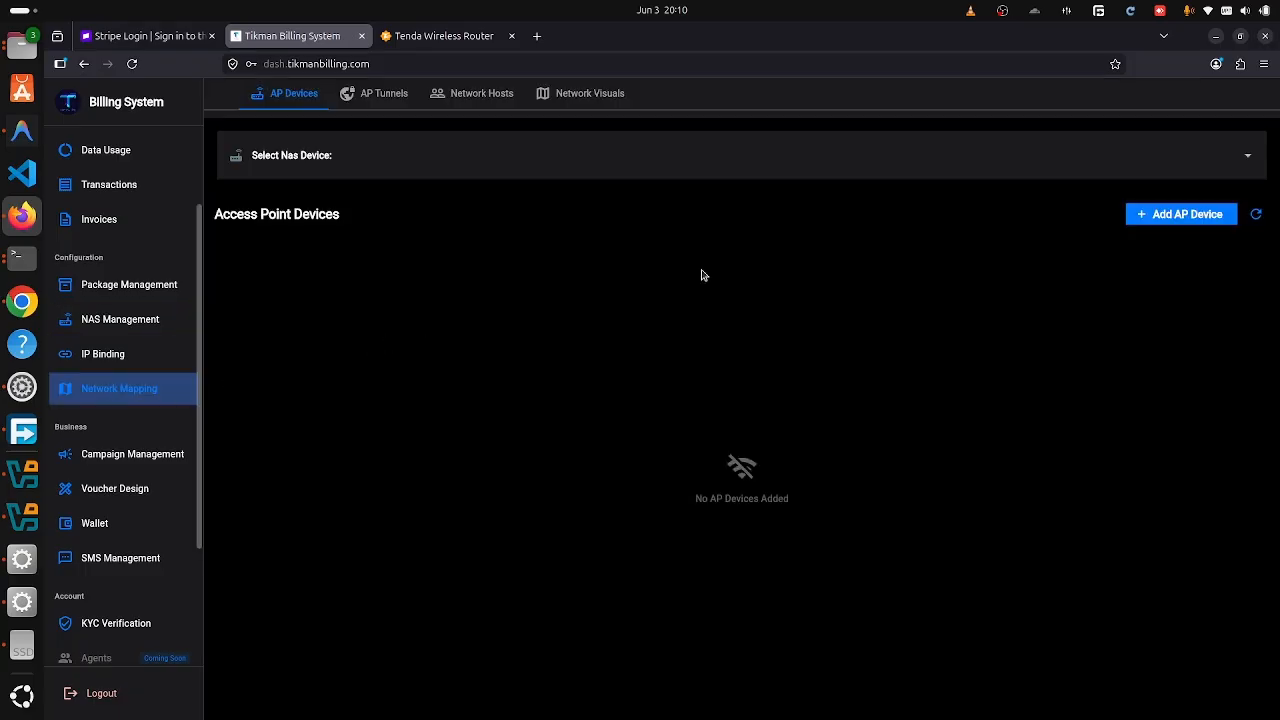
click(870, 165)
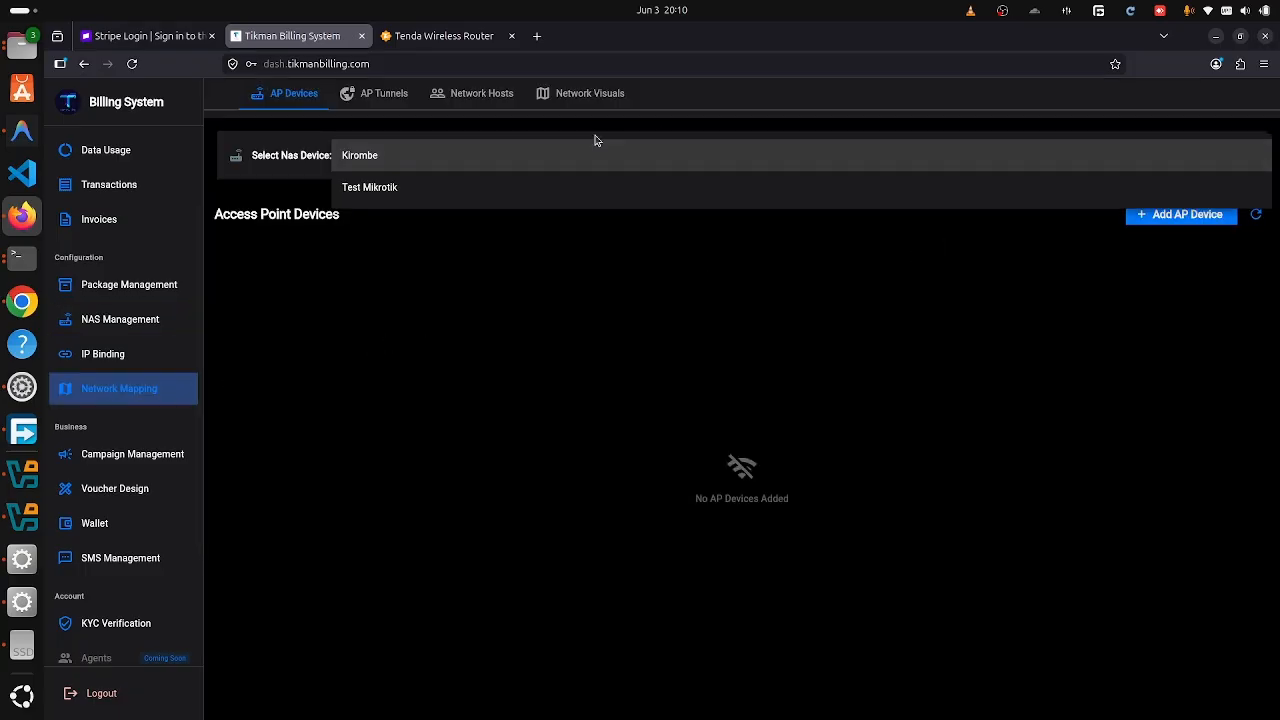
click(508, 170)
click(508, 170)
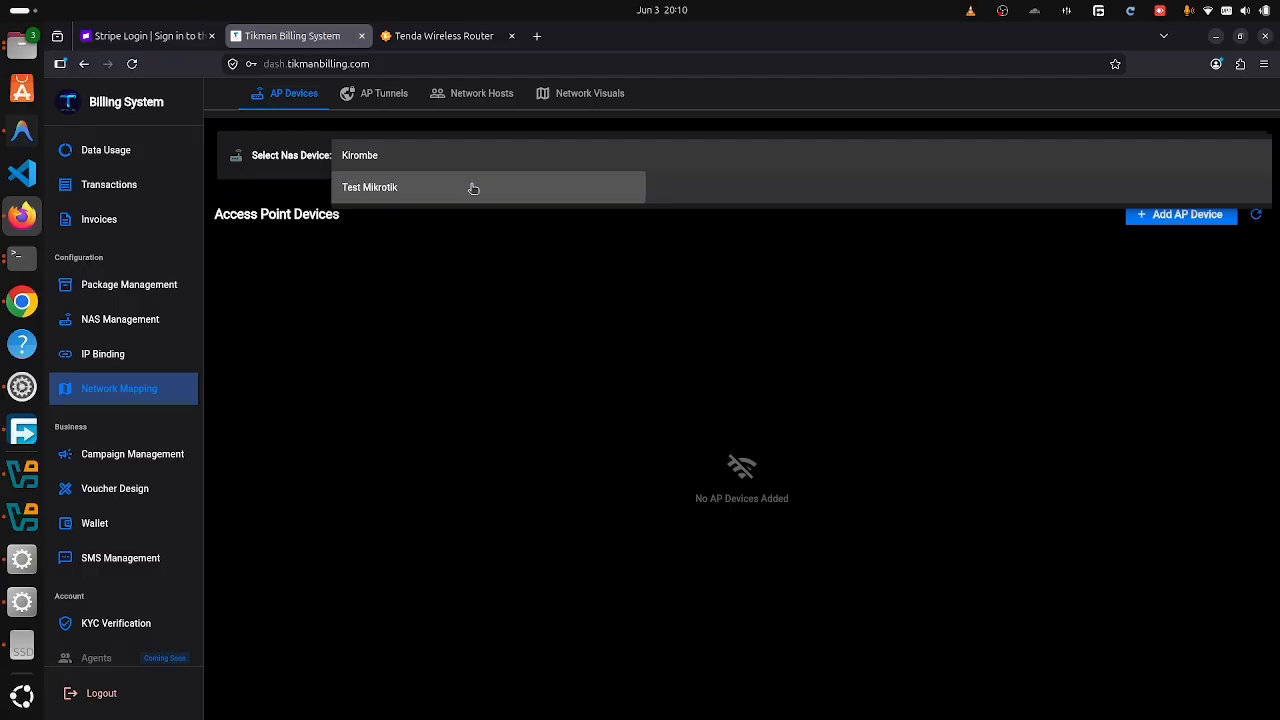
click(476, 189)
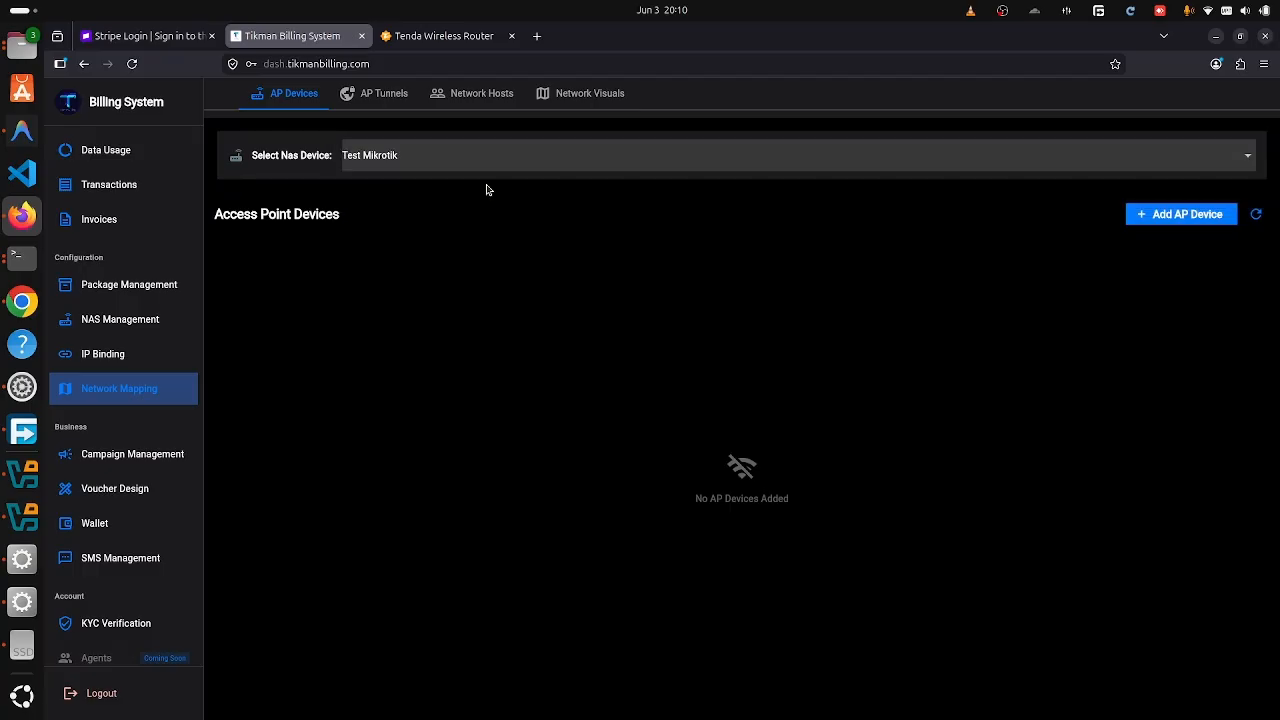
- Start a new AP device named 'Tenda 1' with IP address 10.71.0.2
click(1181, 215)
click(619, 323)
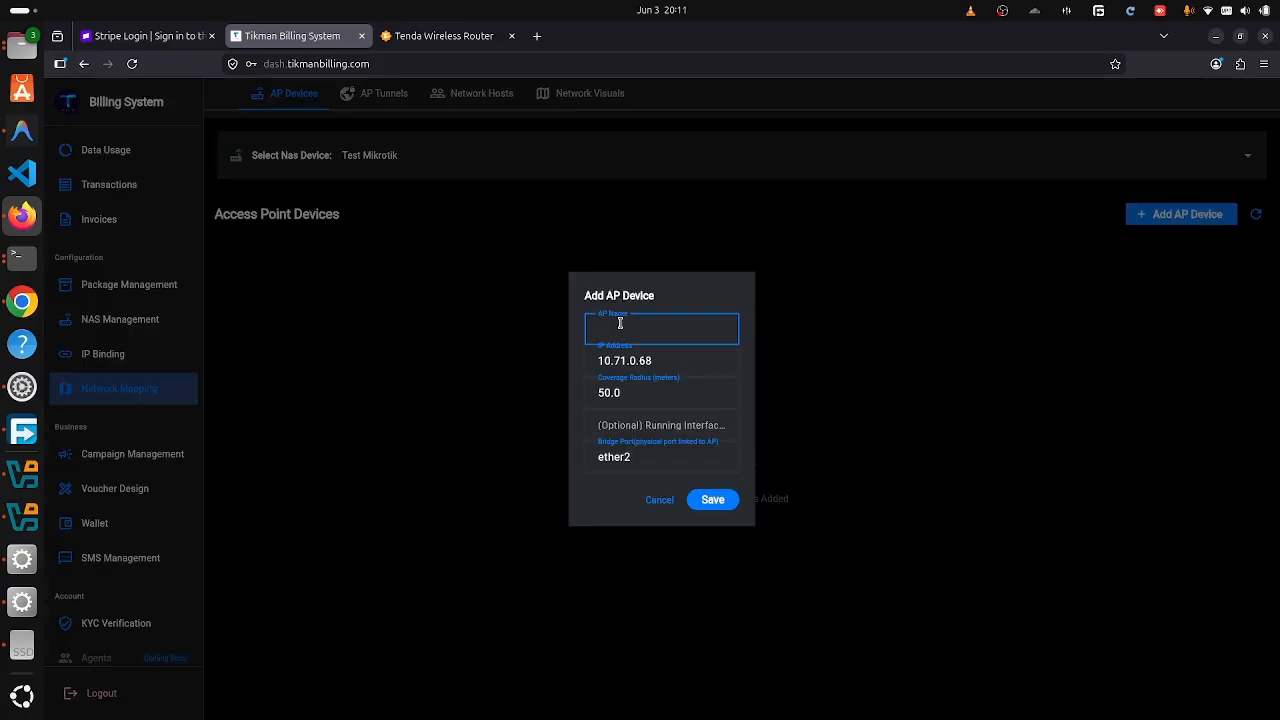
text(Tenda 1)
click(676, 364)
key(BackSpace)
key(BackSpace)
text(2)
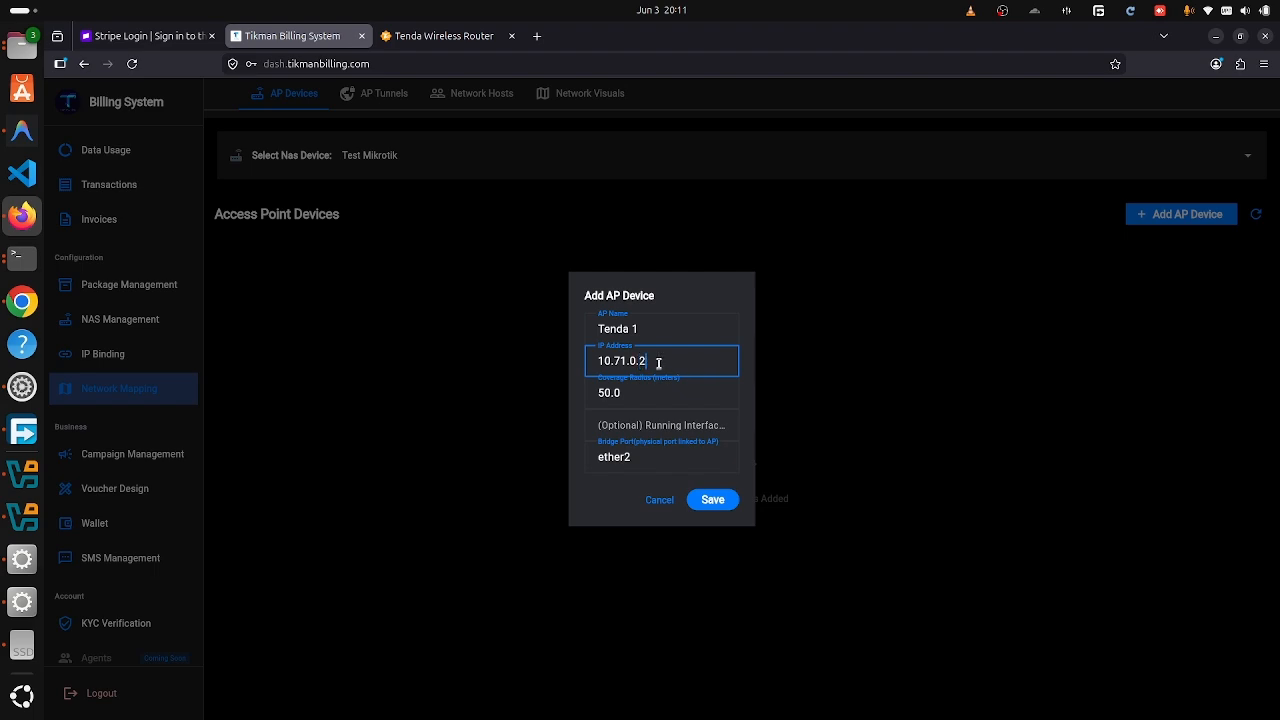
click(656, 398)
click(640, 430)
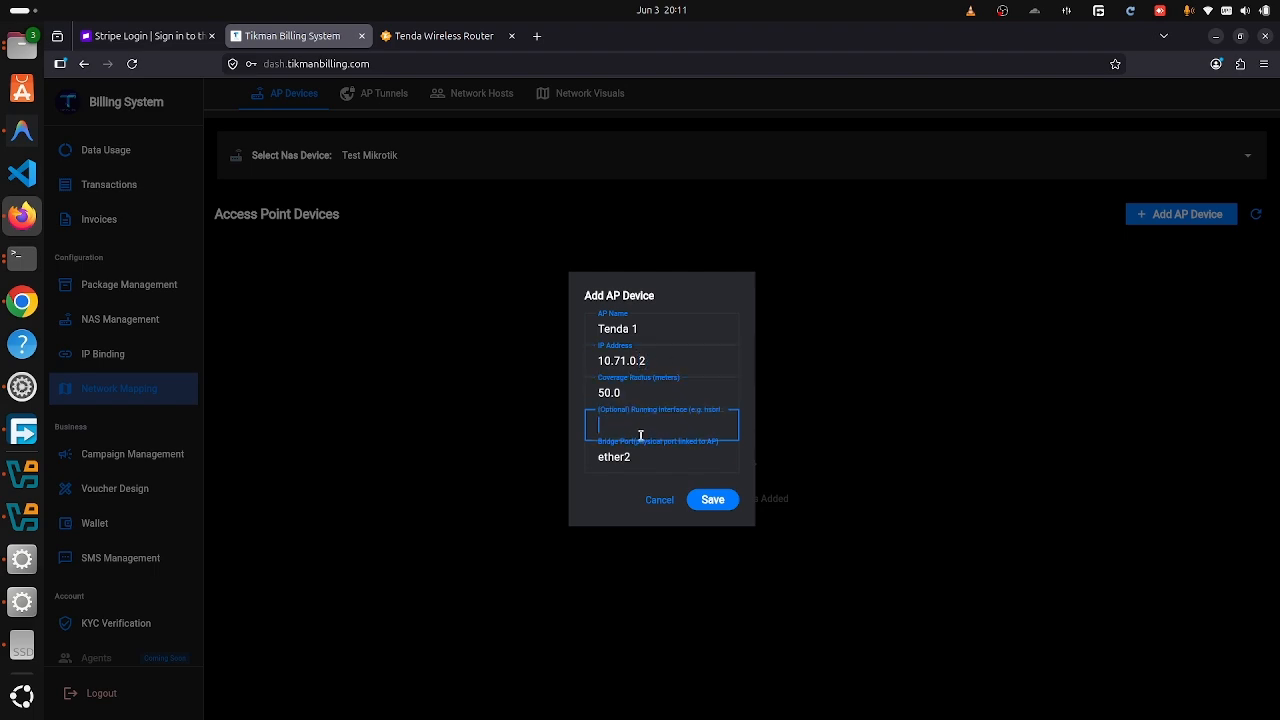
click(641, 456)
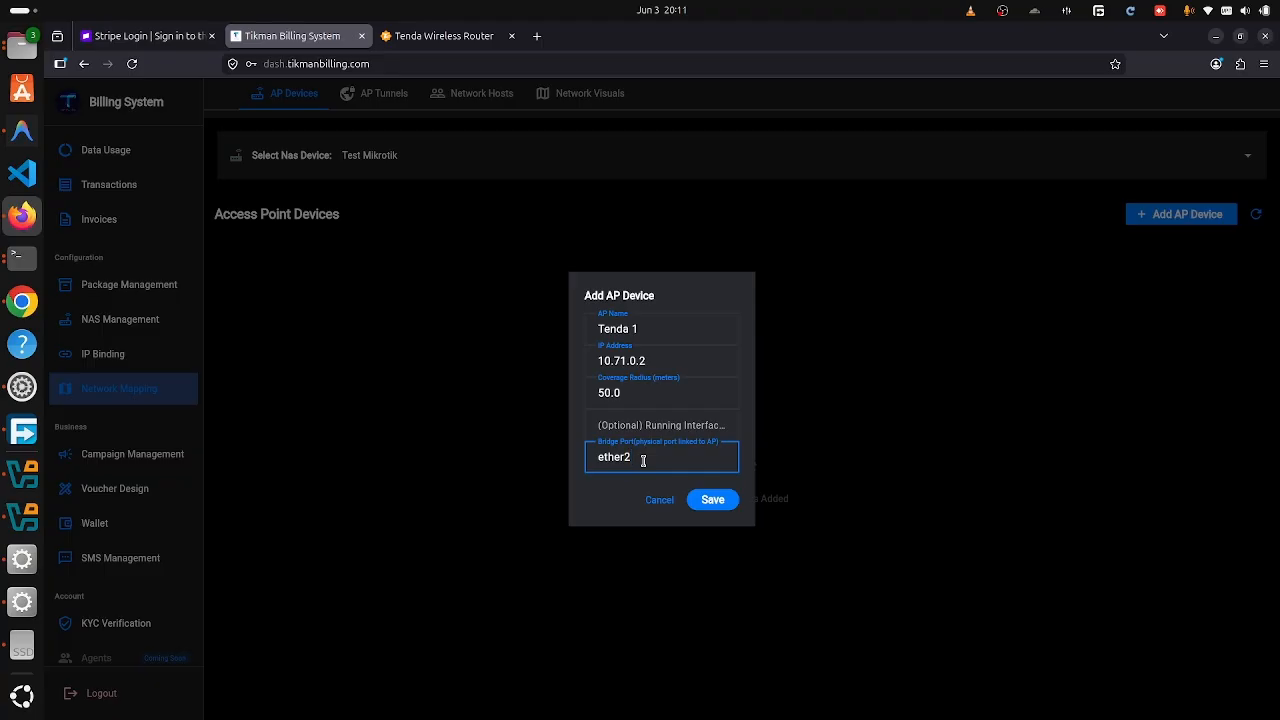
click(636, 433)
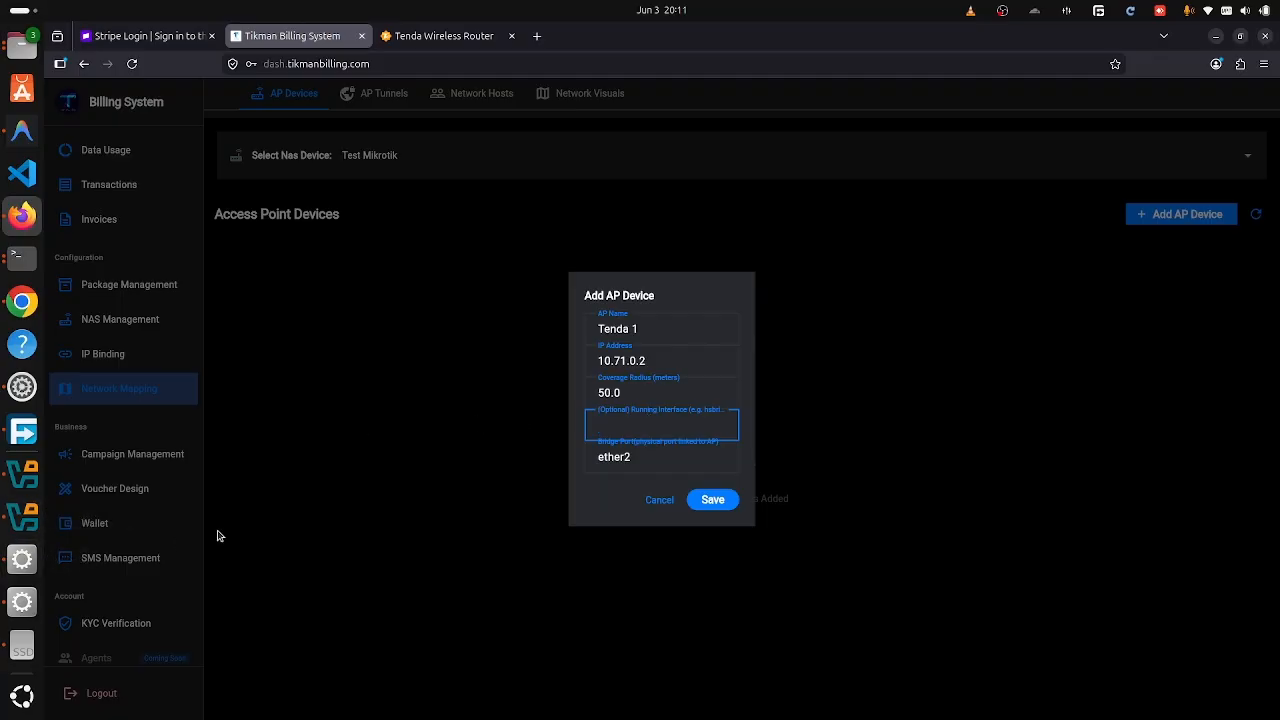
- Dismiss WinBox's connection-lost notice and retry logging in with the router password
click(22, 549)
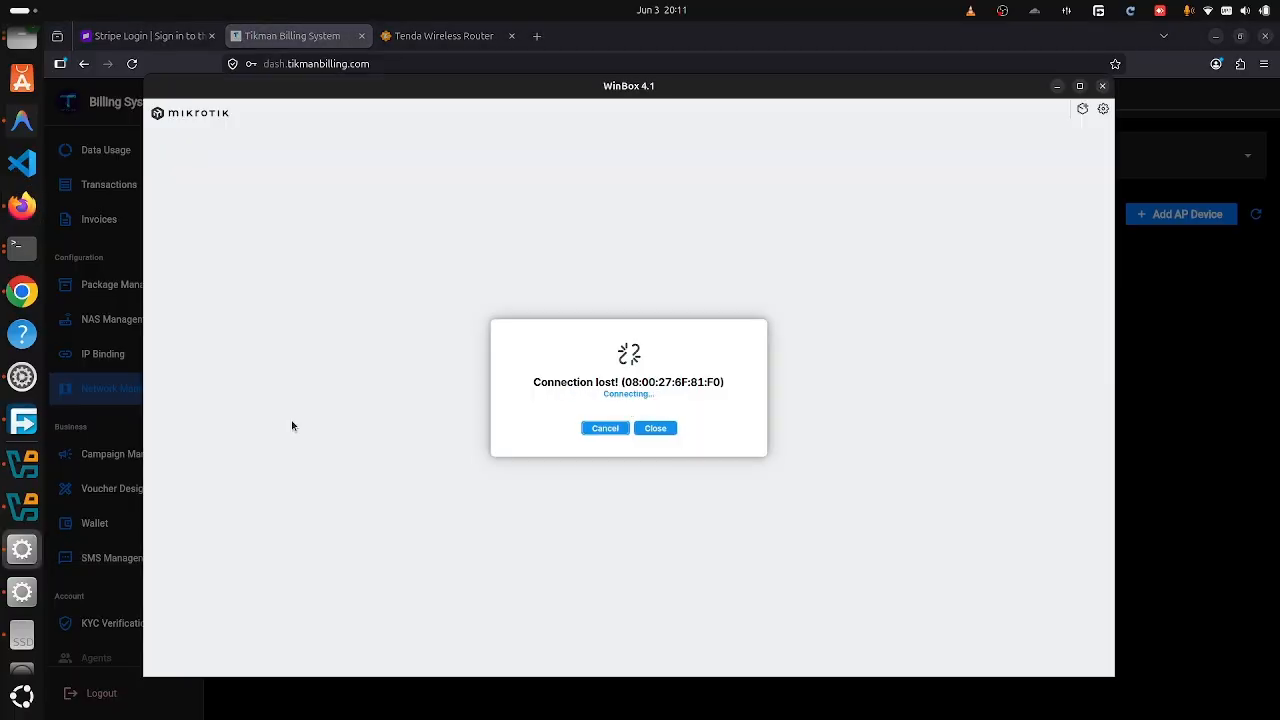
click(662, 430)
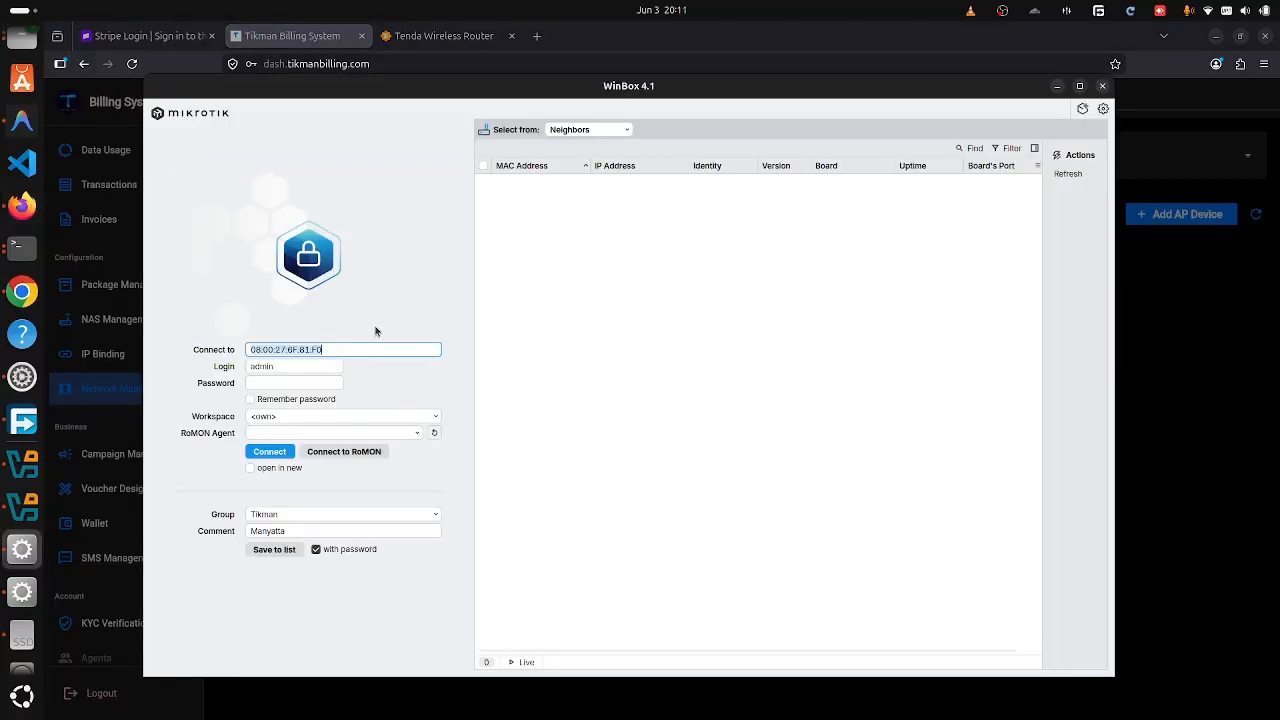
click(307, 380)
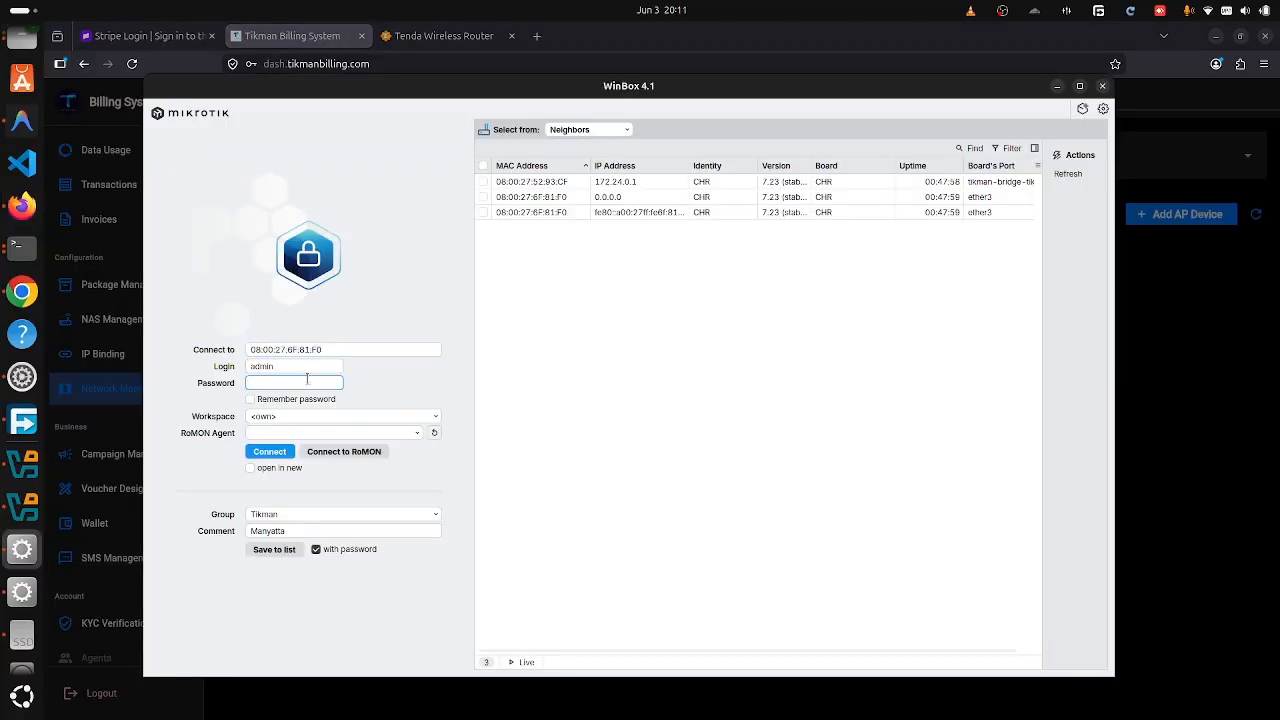
text(••••)
key(Return)
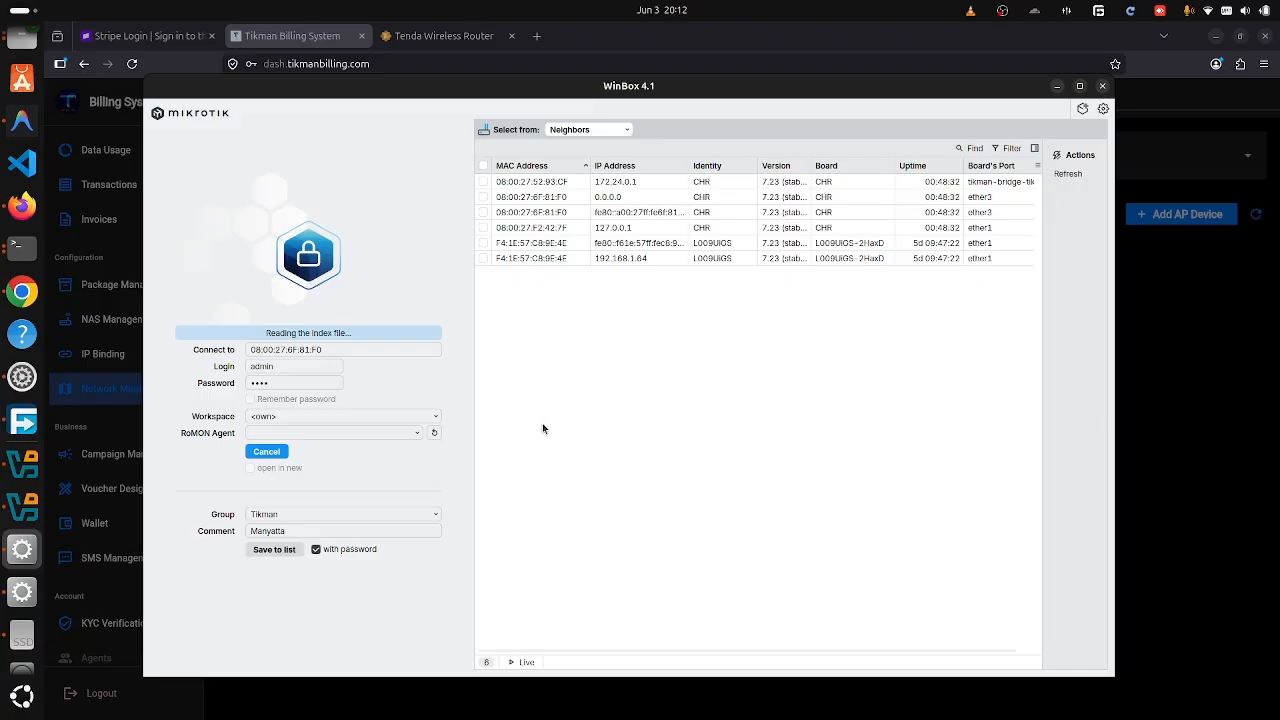
- Cancel the stalled attempt and connect via the fe80 neighbor address on ether3
click(518, 218)
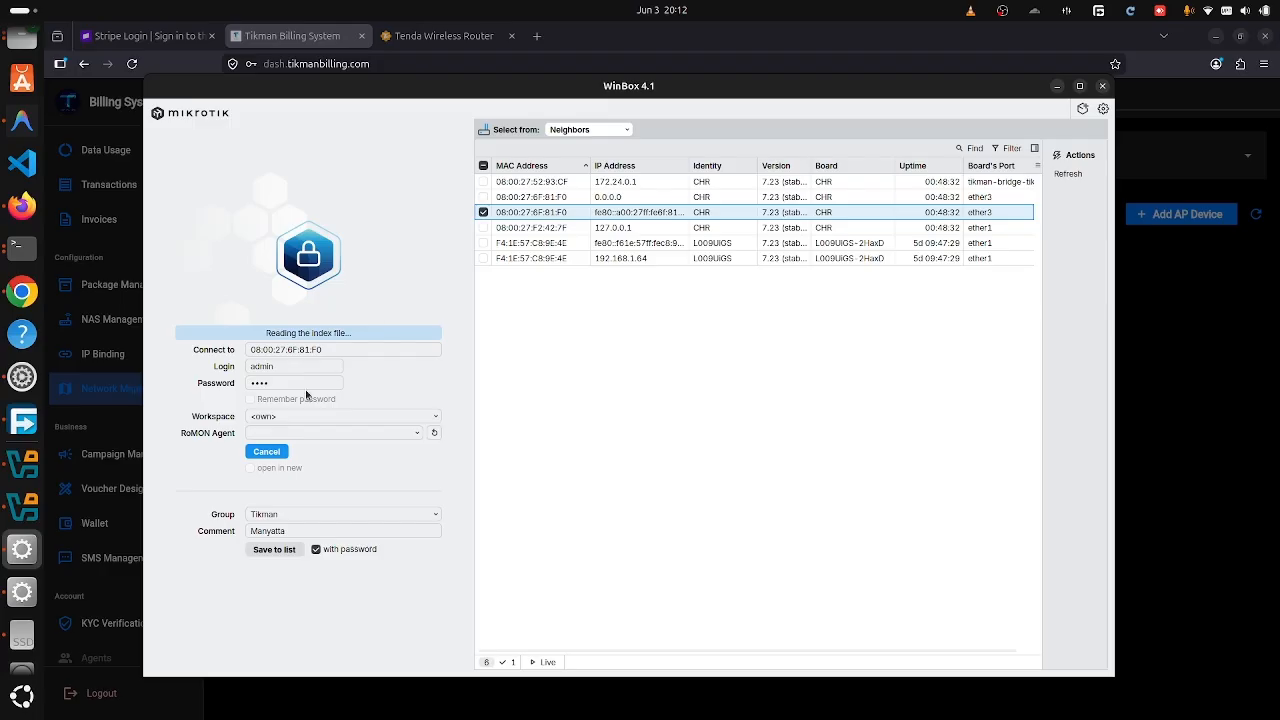
click(284, 451)
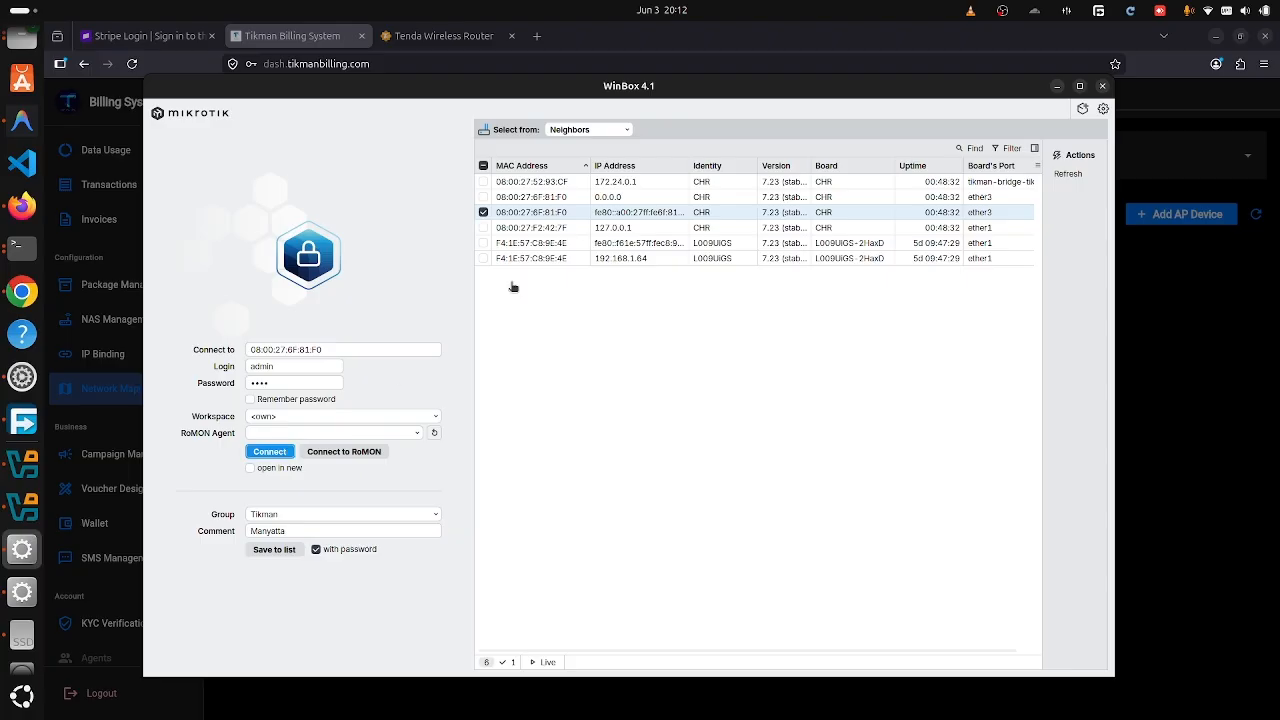
click(637, 213)
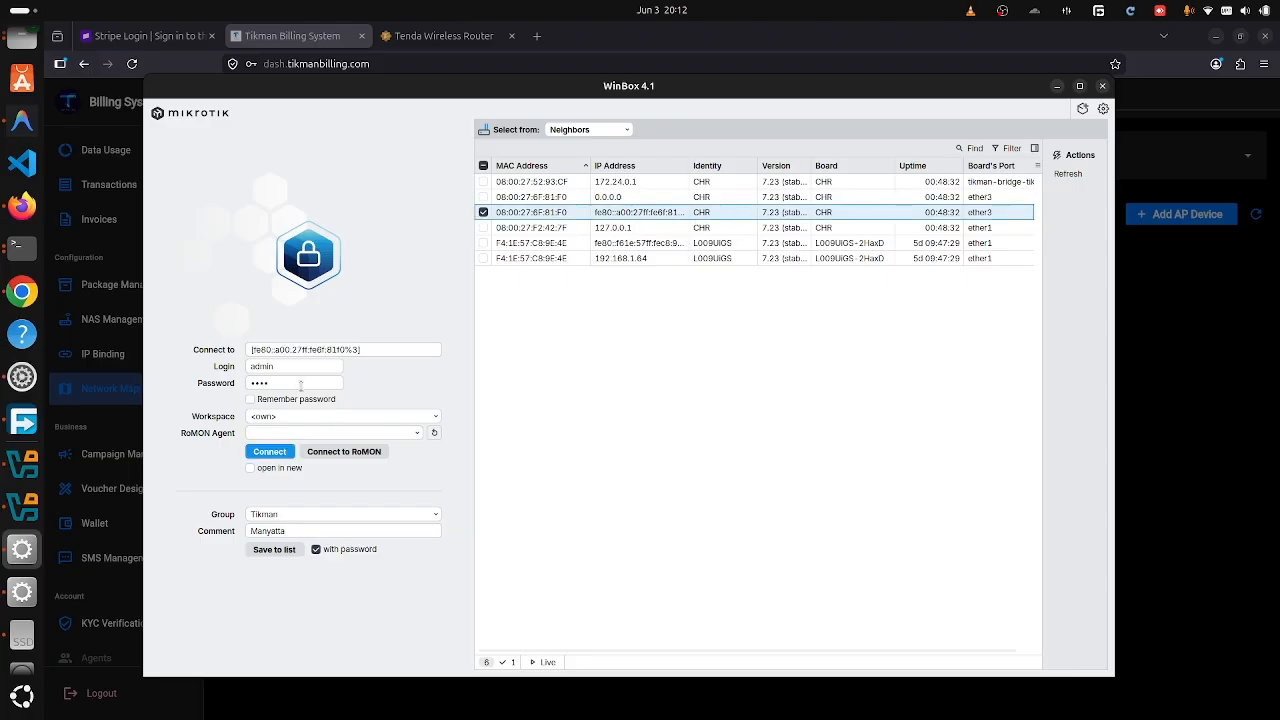
click(270, 451)
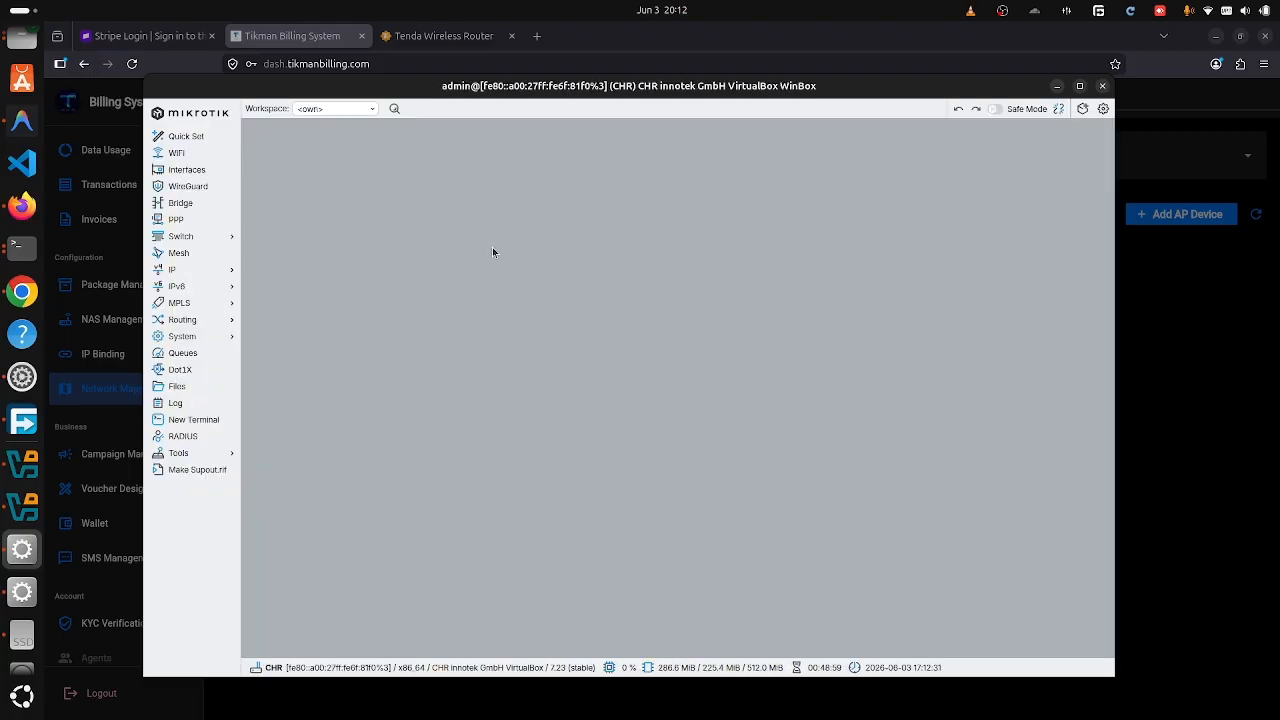
- Open the tikman-bridge-tikman-backend bridge settings in WinBox, then view the Excalidraw network diagram
click(212, 272)
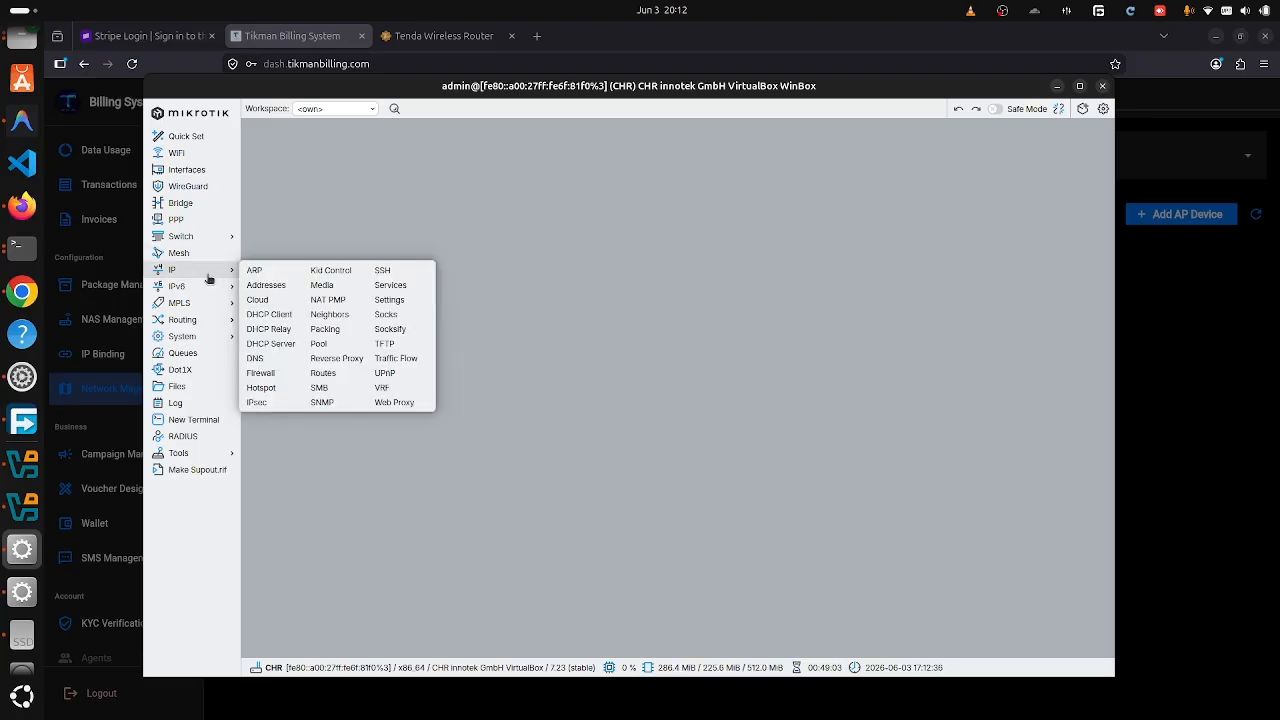
click(193, 201)
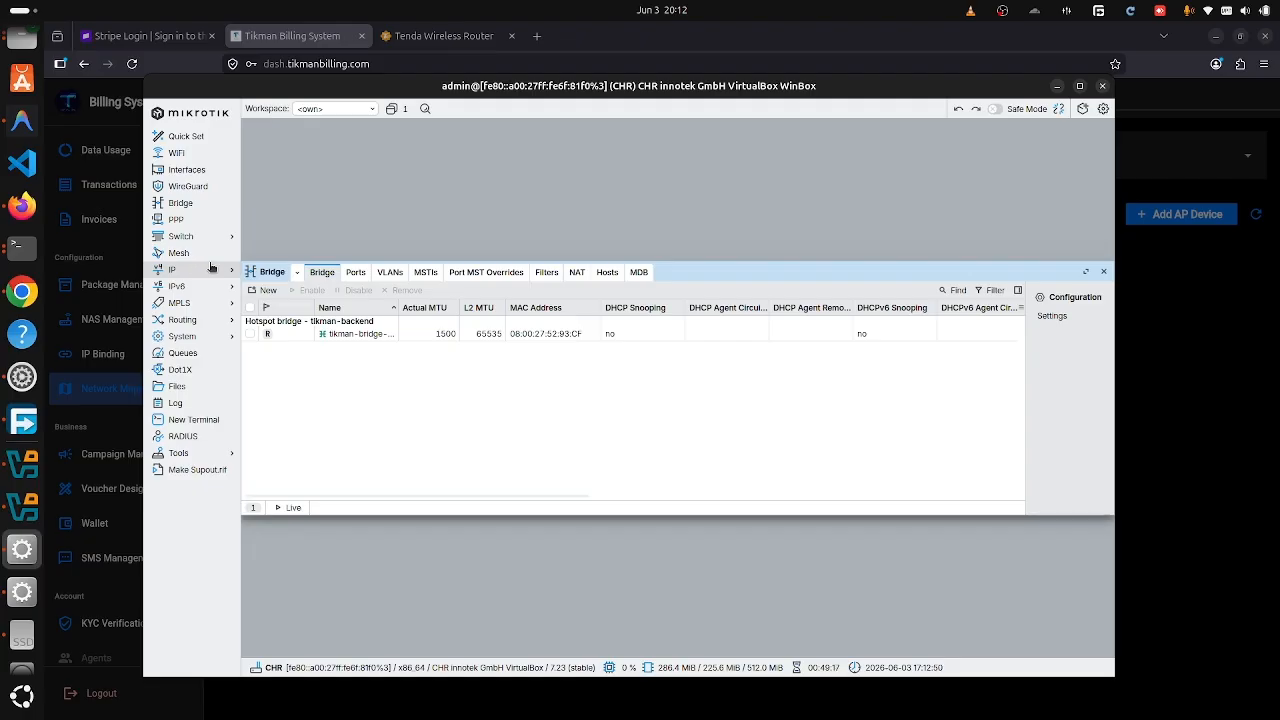
click(318, 336)
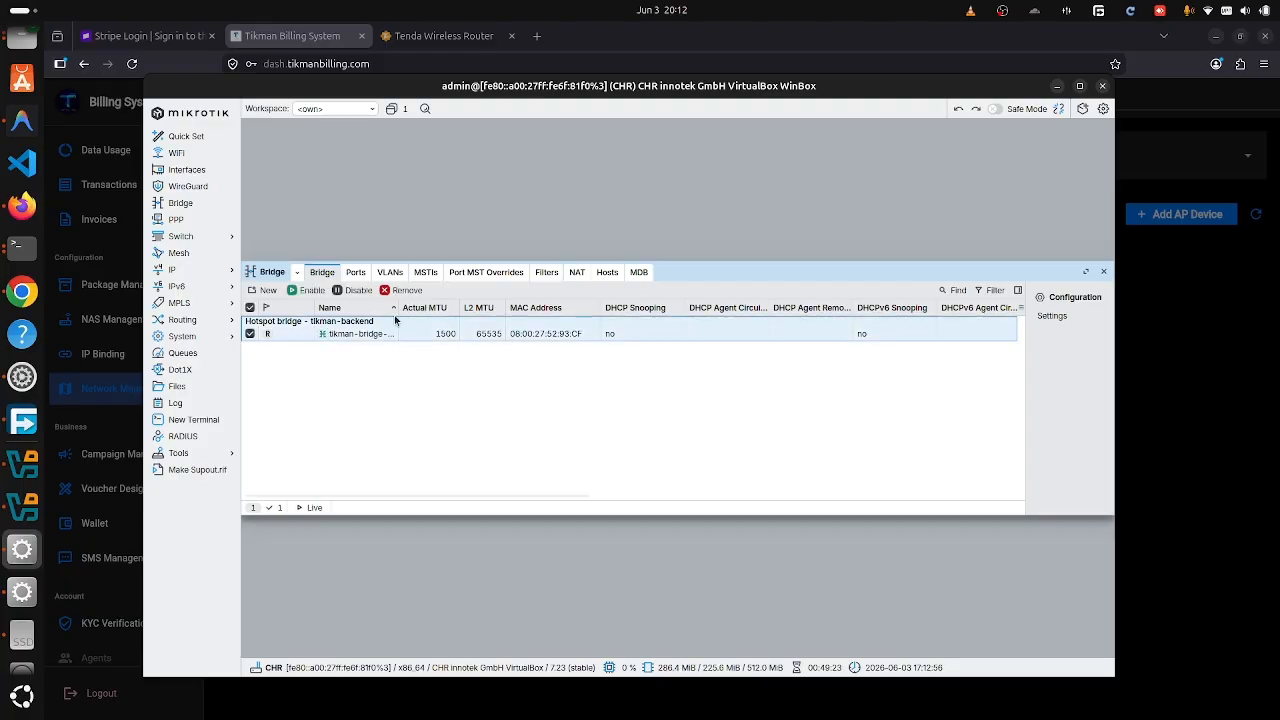
drag(397, 308, 500, 311)
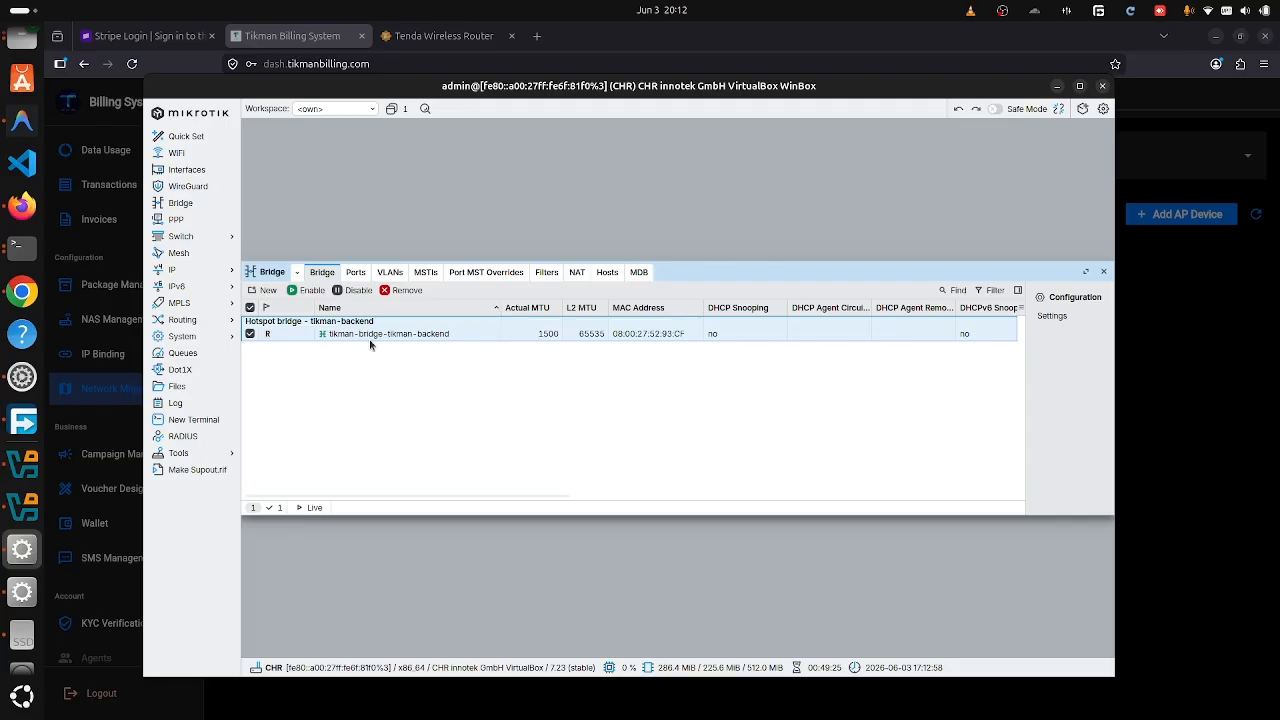
double_click(430, 339)
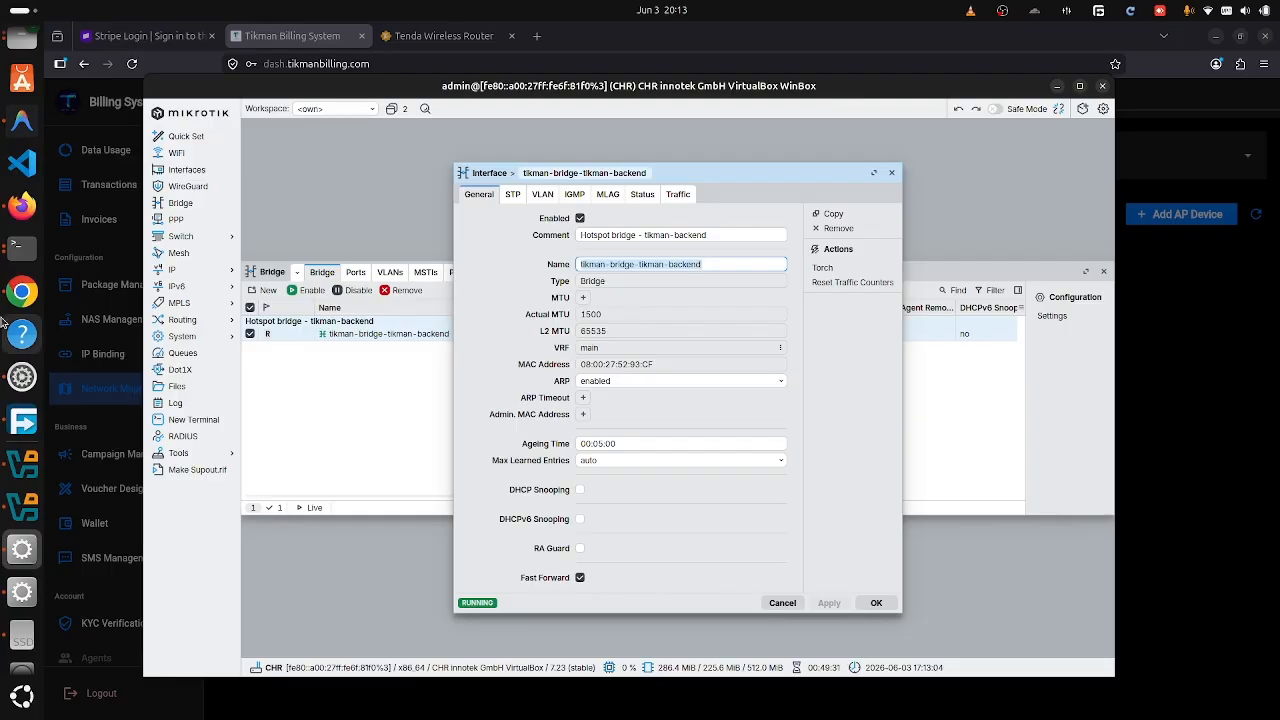
click(21, 292)
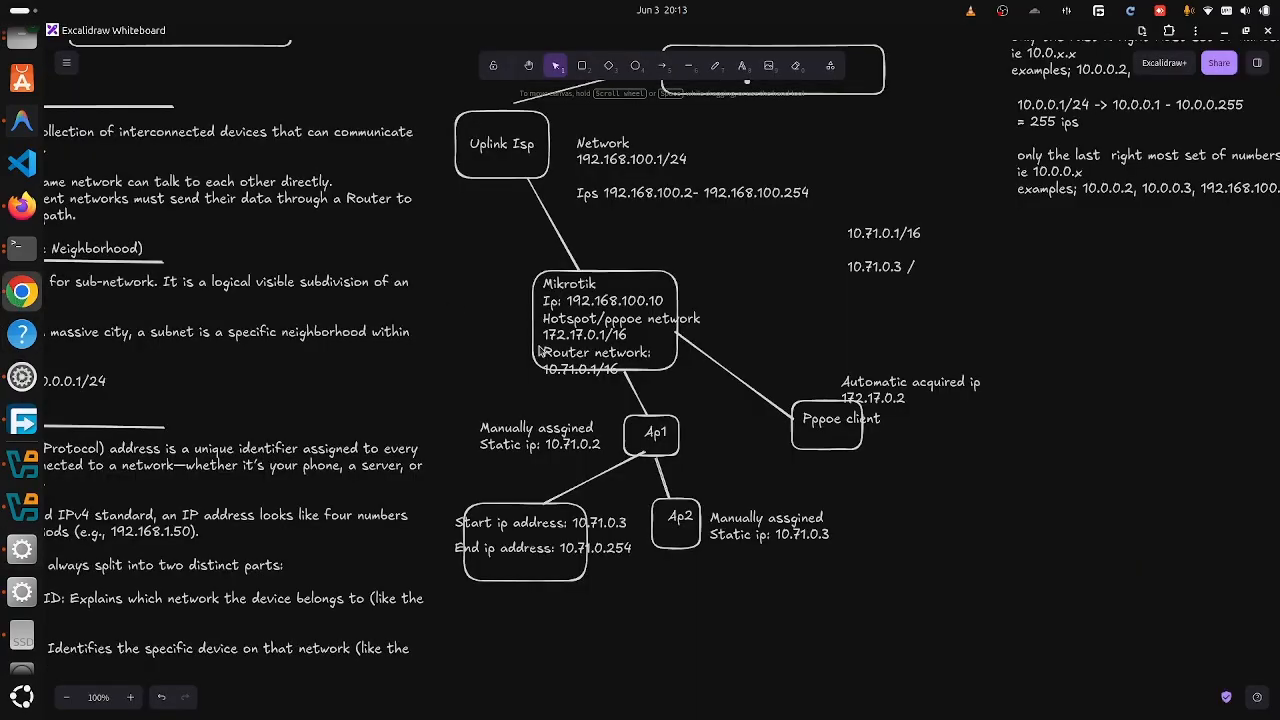
- Paste tikman-bridge-tikman-backend as Running Interface and save access point Tenda 1
click(21, 205)
click(630, 424)
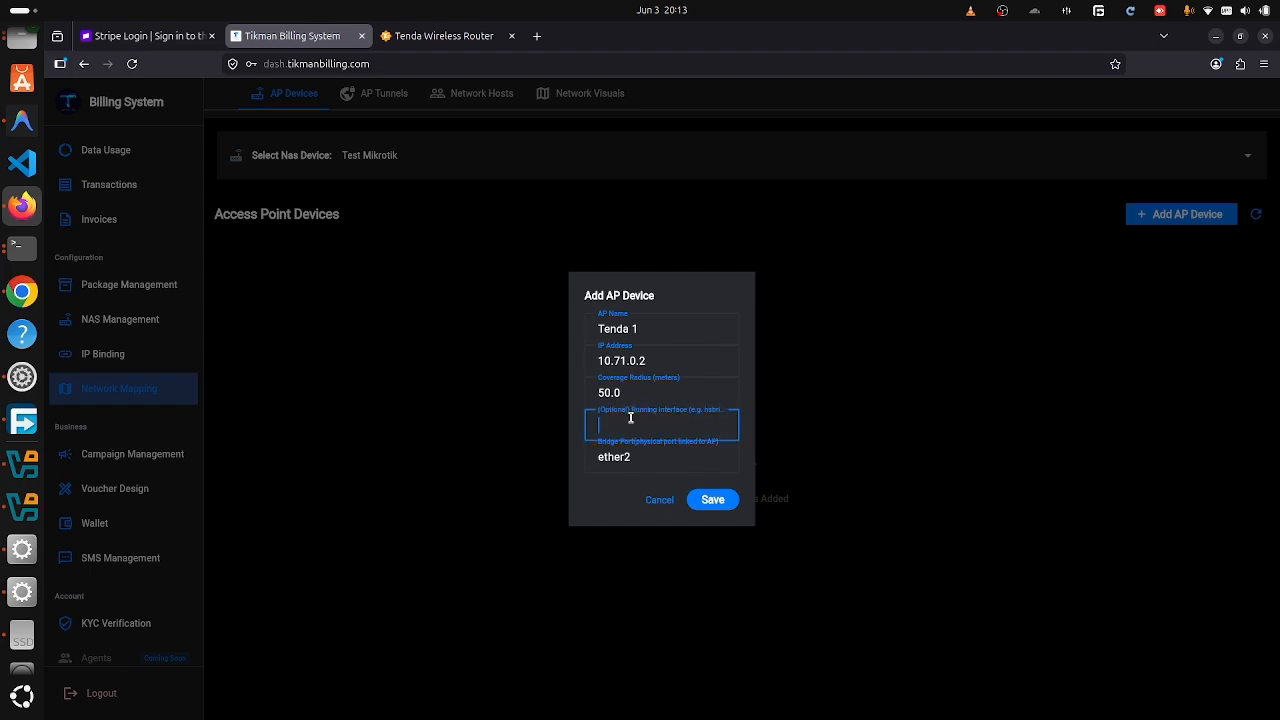
text(tikman-bridge-tikman-backend)
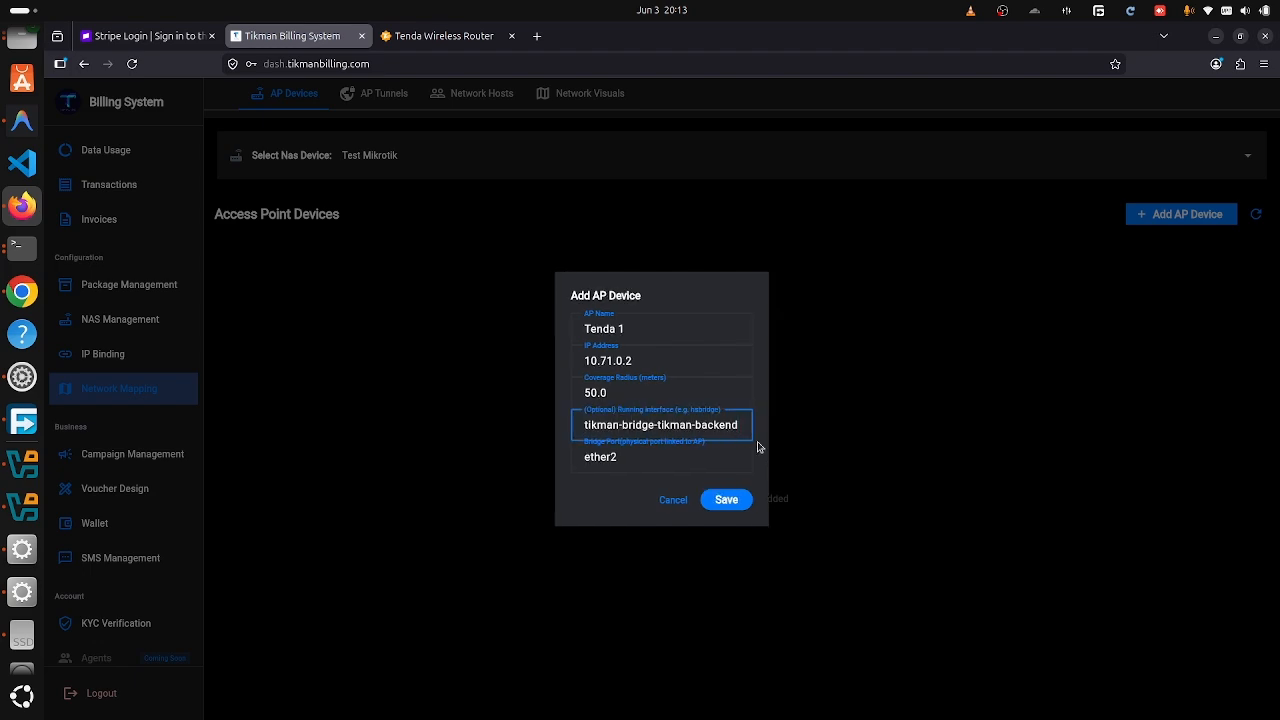
click(730, 500)
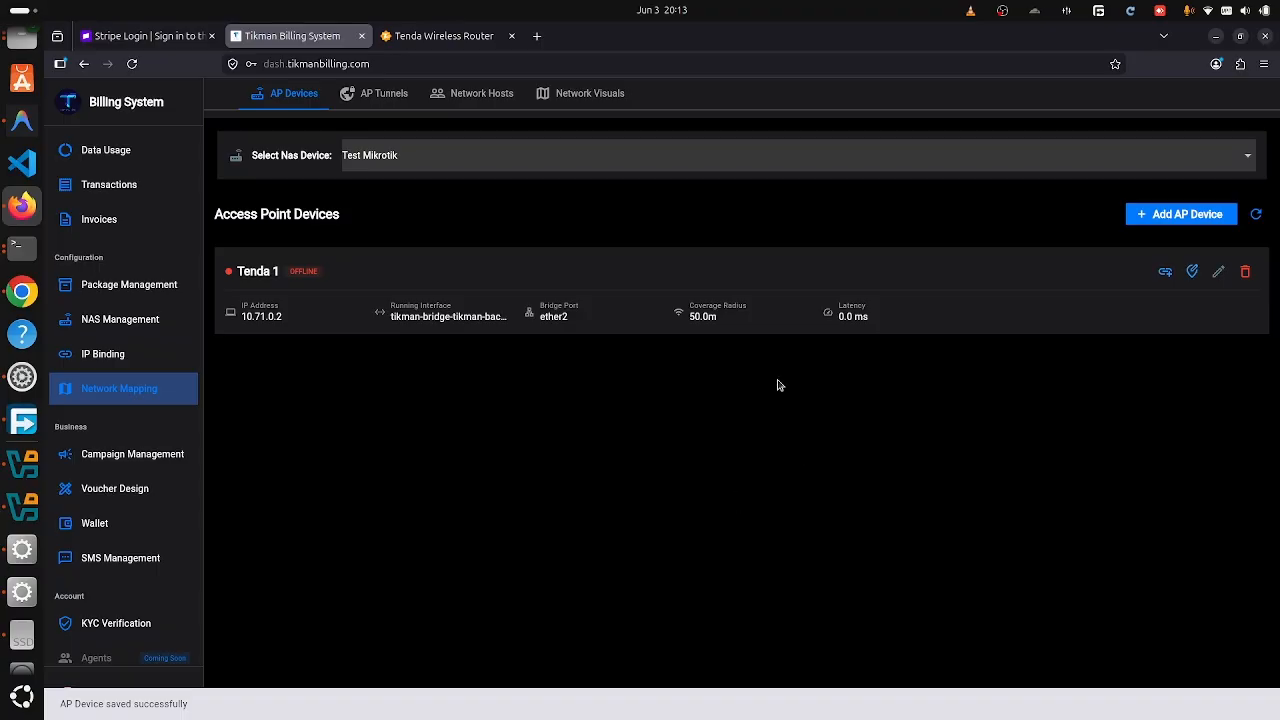
- Cancel the second Add AP Device form and refresh the list until Tenda 1 shows ONLINE
click(1180, 213)
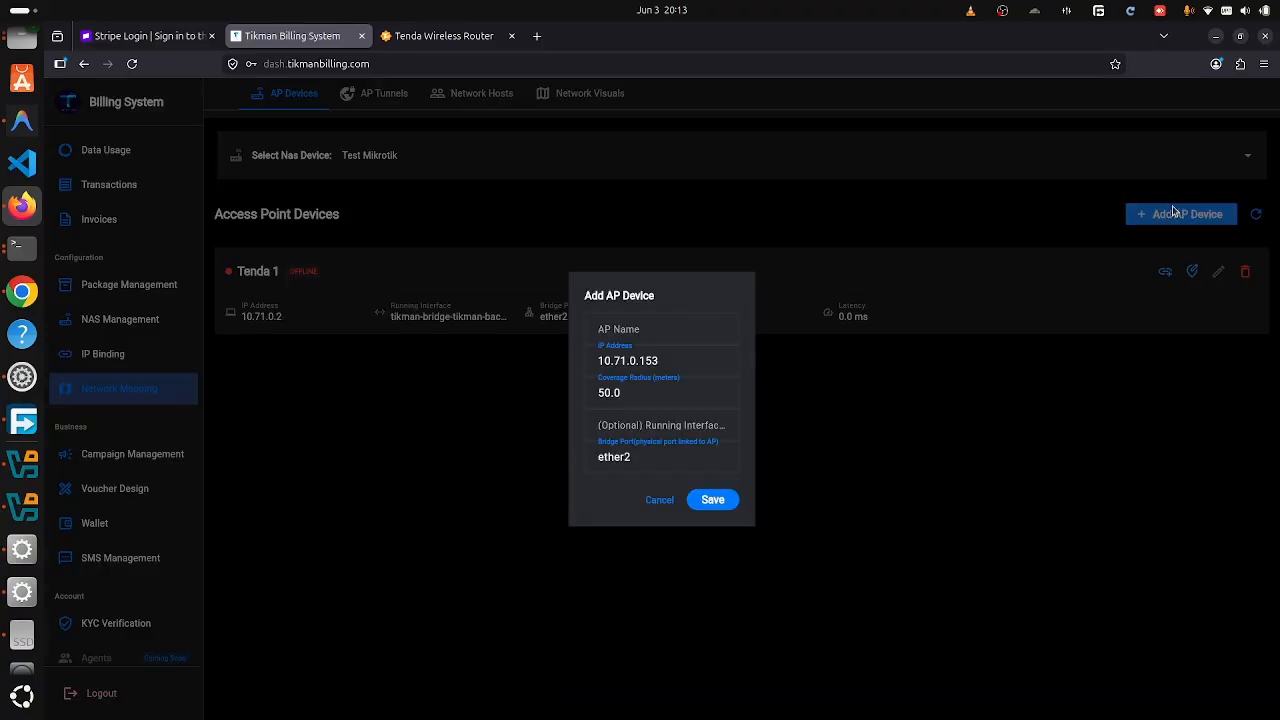
click(672, 353)
key(BackSpace)
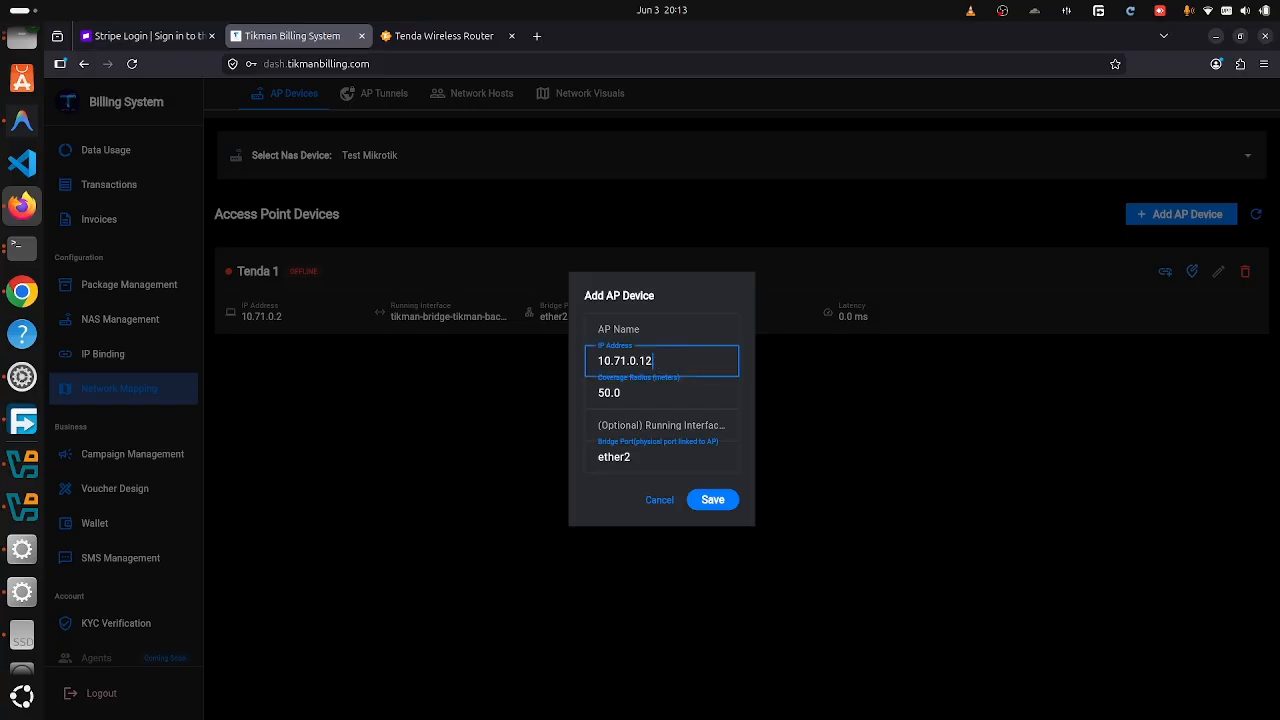
click(660, 422)
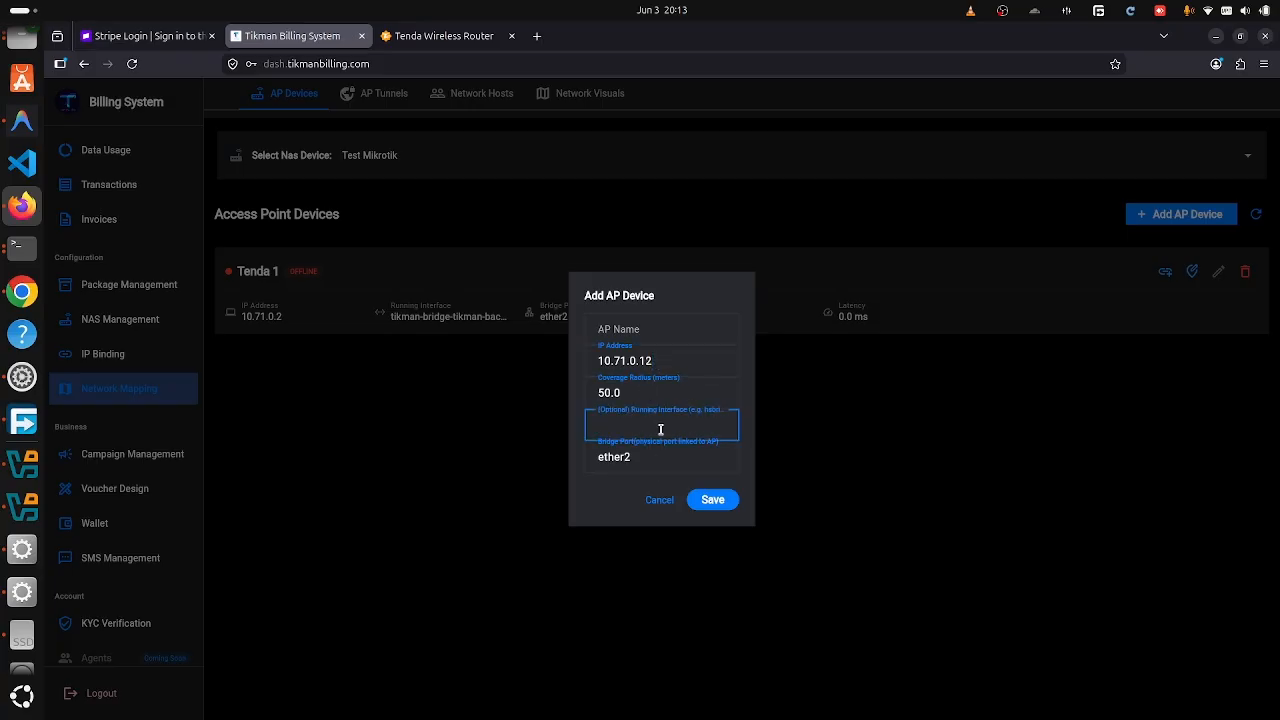
click(663, 501)
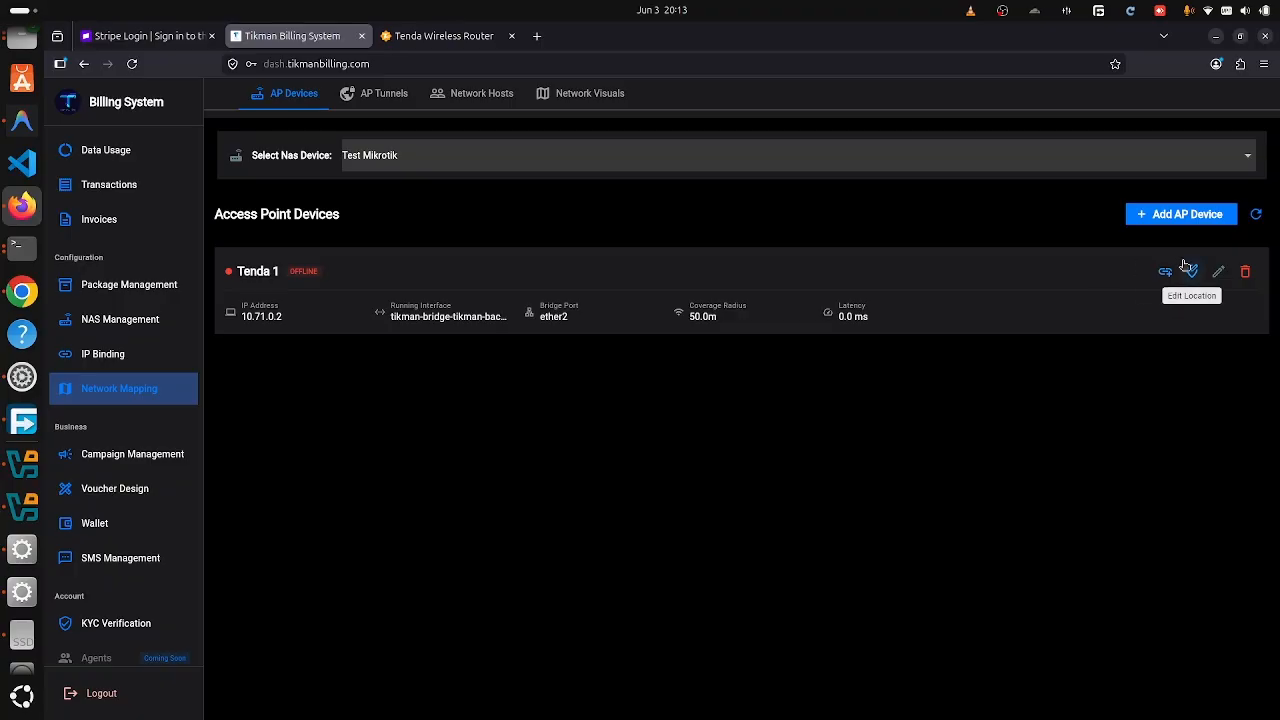
click(1253, 219)
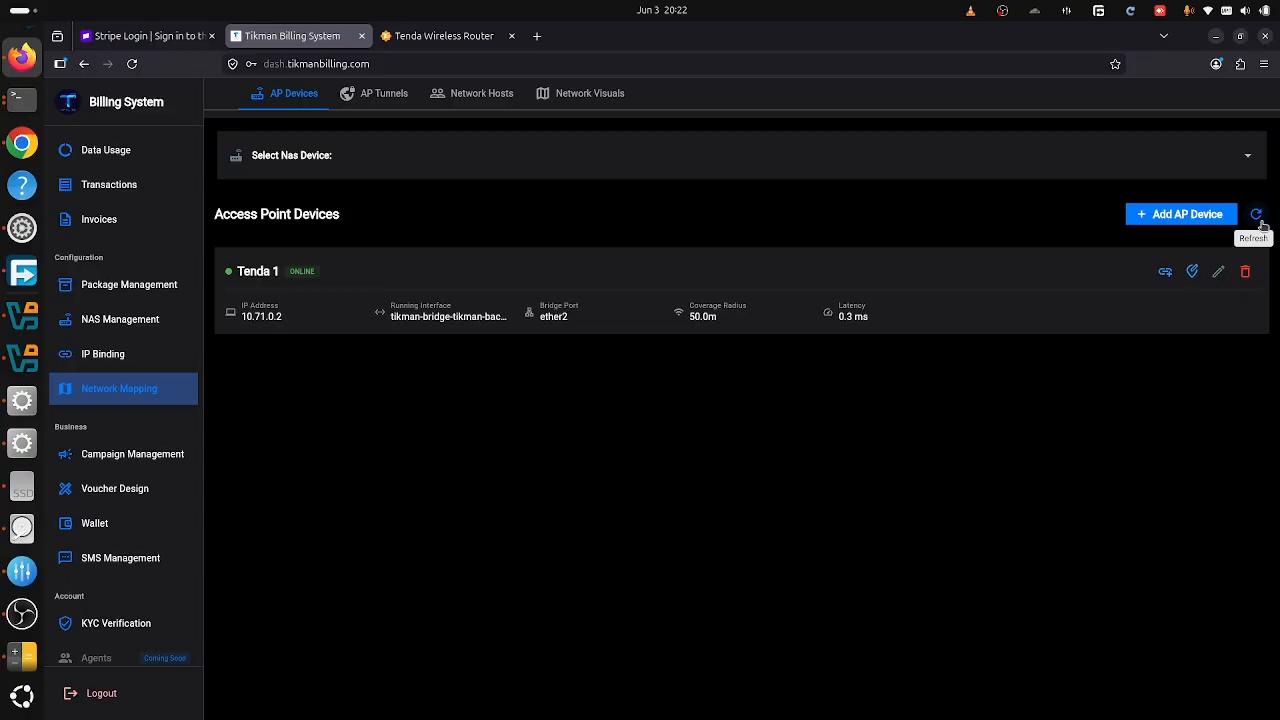
click(1258, 217)
- Open a reverse tunnel to Tenda 1 at 10.71.0.2 port 80 and copy its access URL
click(1163, 272)
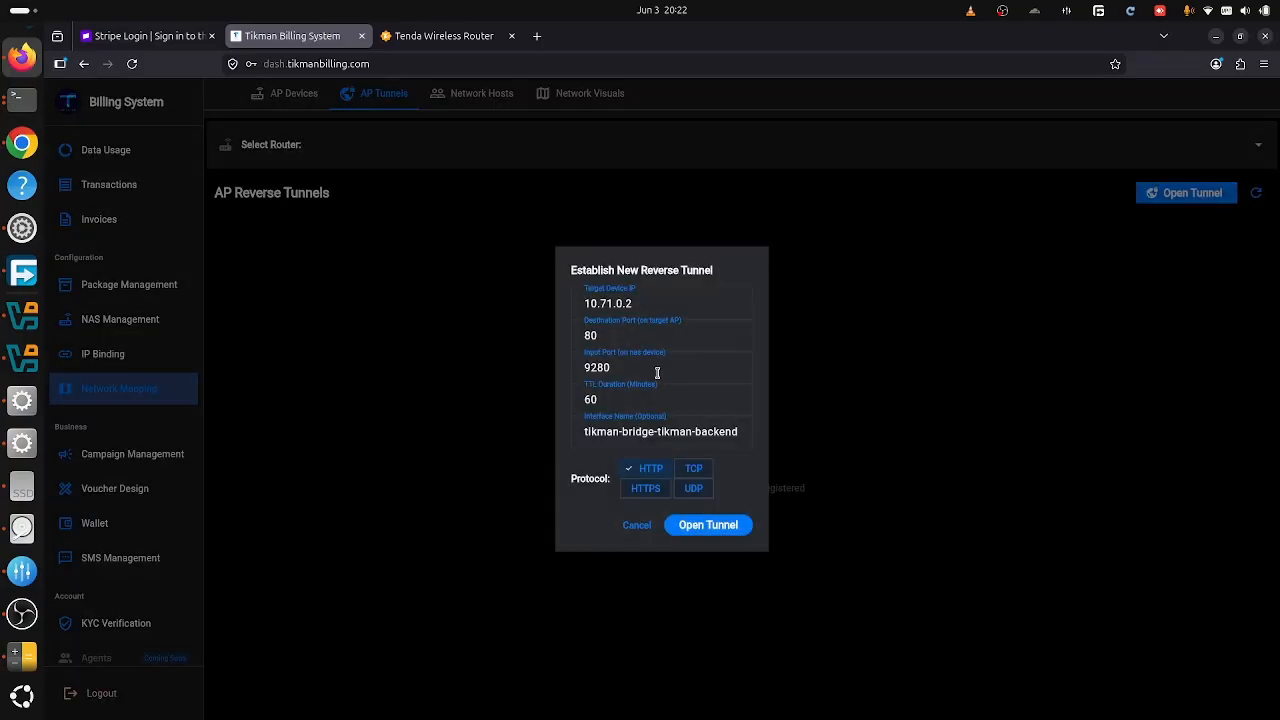
click(643, 302)
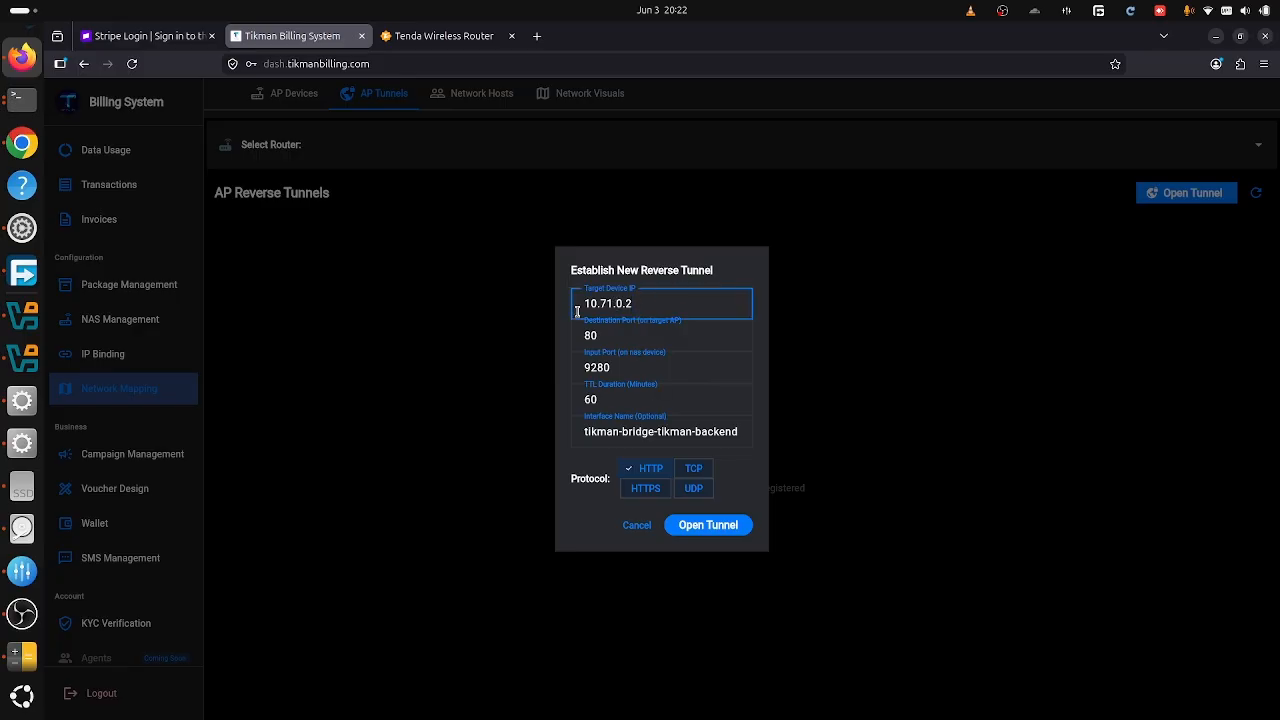
drag(579, 304, 674, 303)
click(674, 303)
click(723, 532)
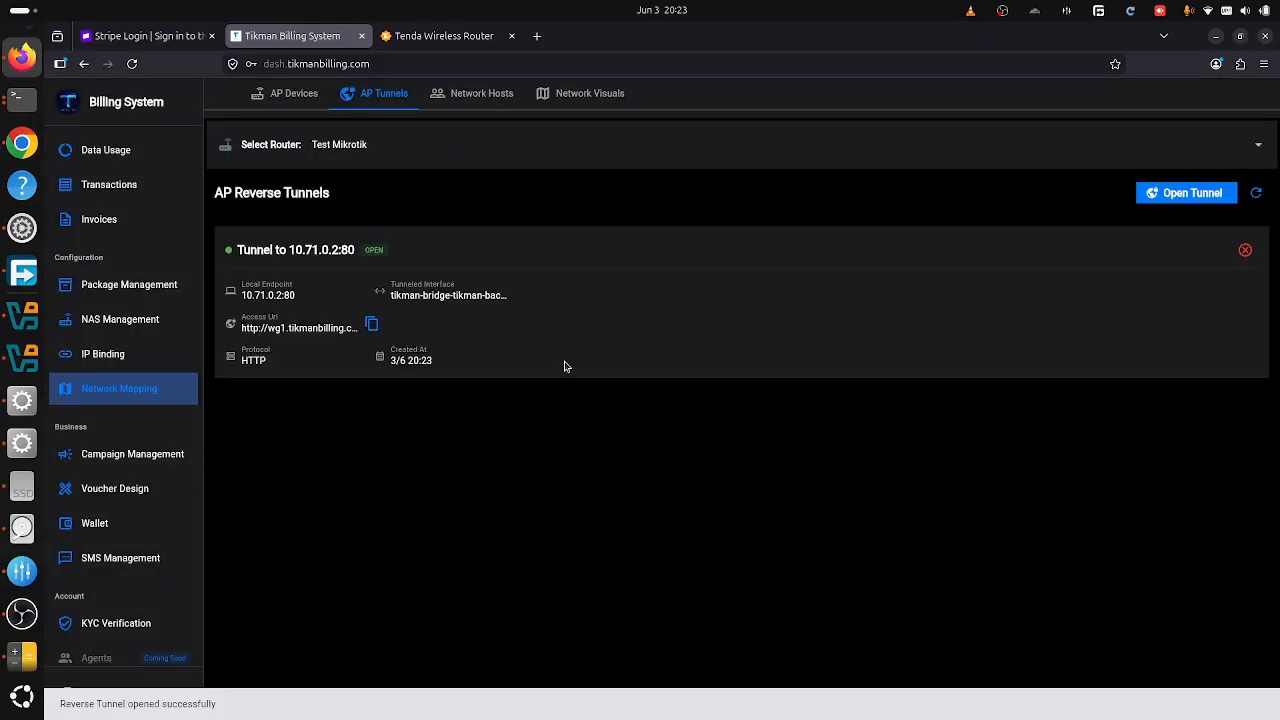
click(373, 325)
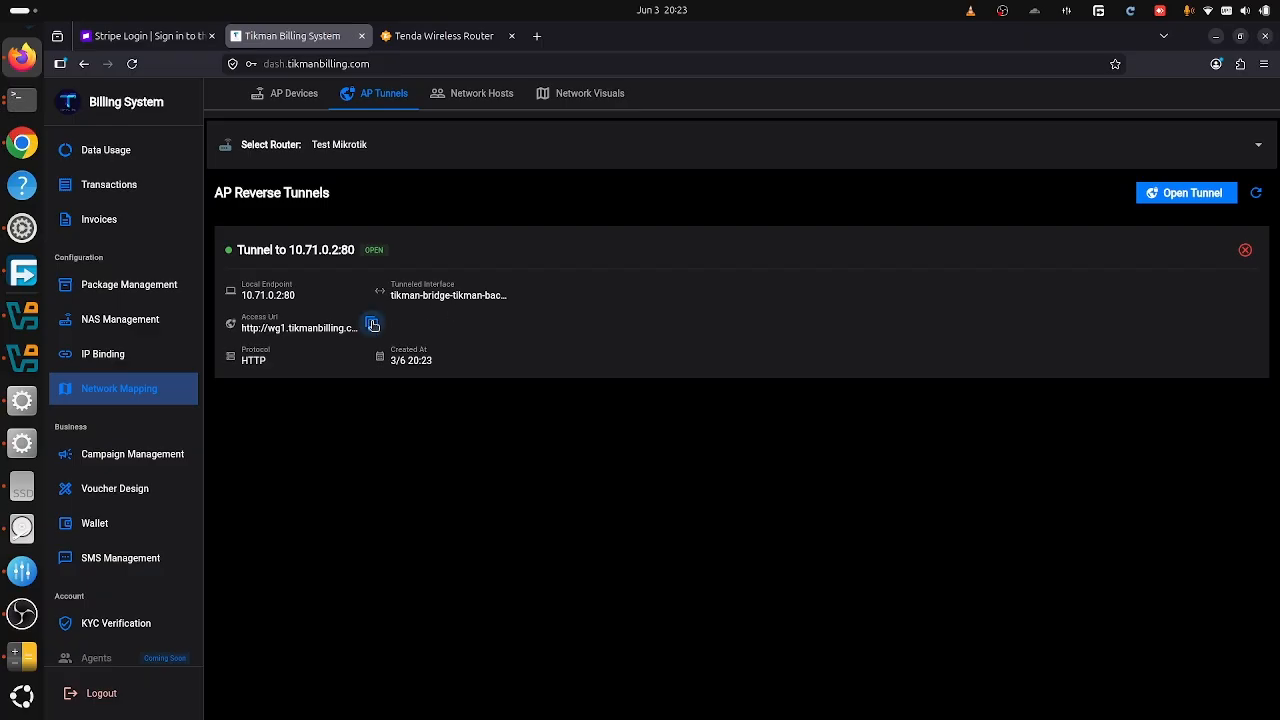
- Load the Tenda admin page by pasting the tunnel access URL into a new tab
click(537, 36)
key(ctrl+v)
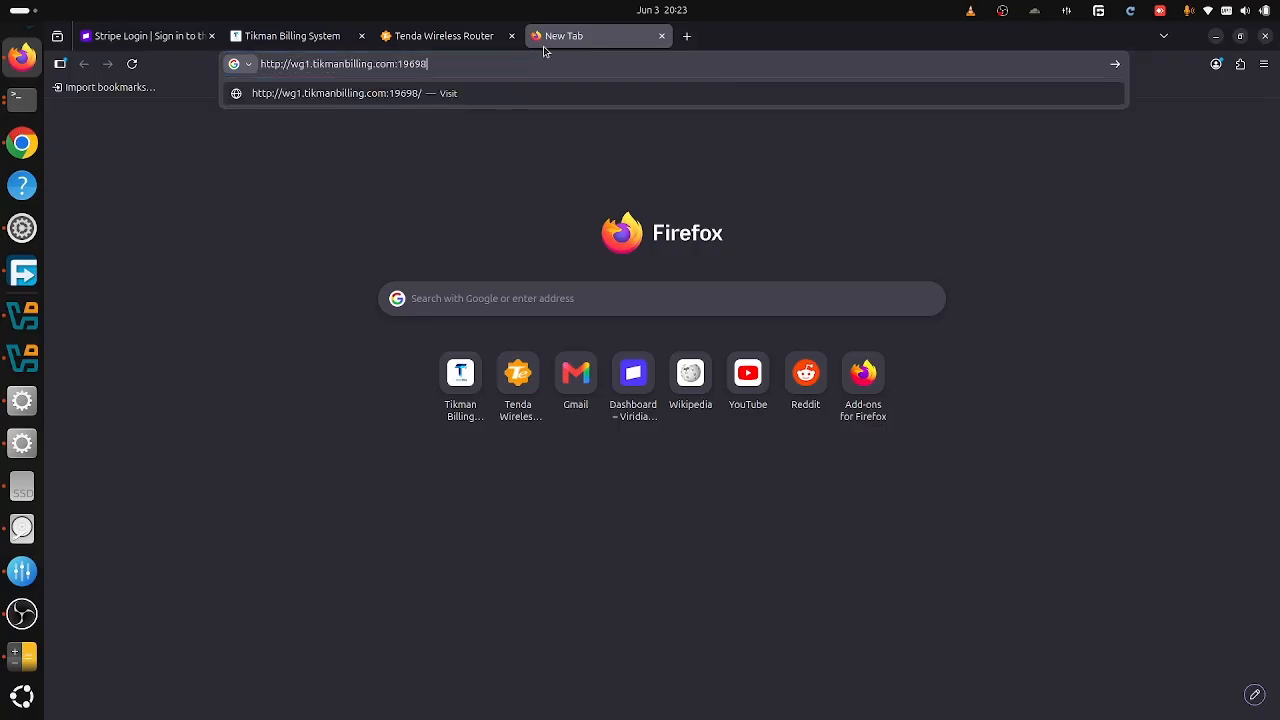
key(Return)
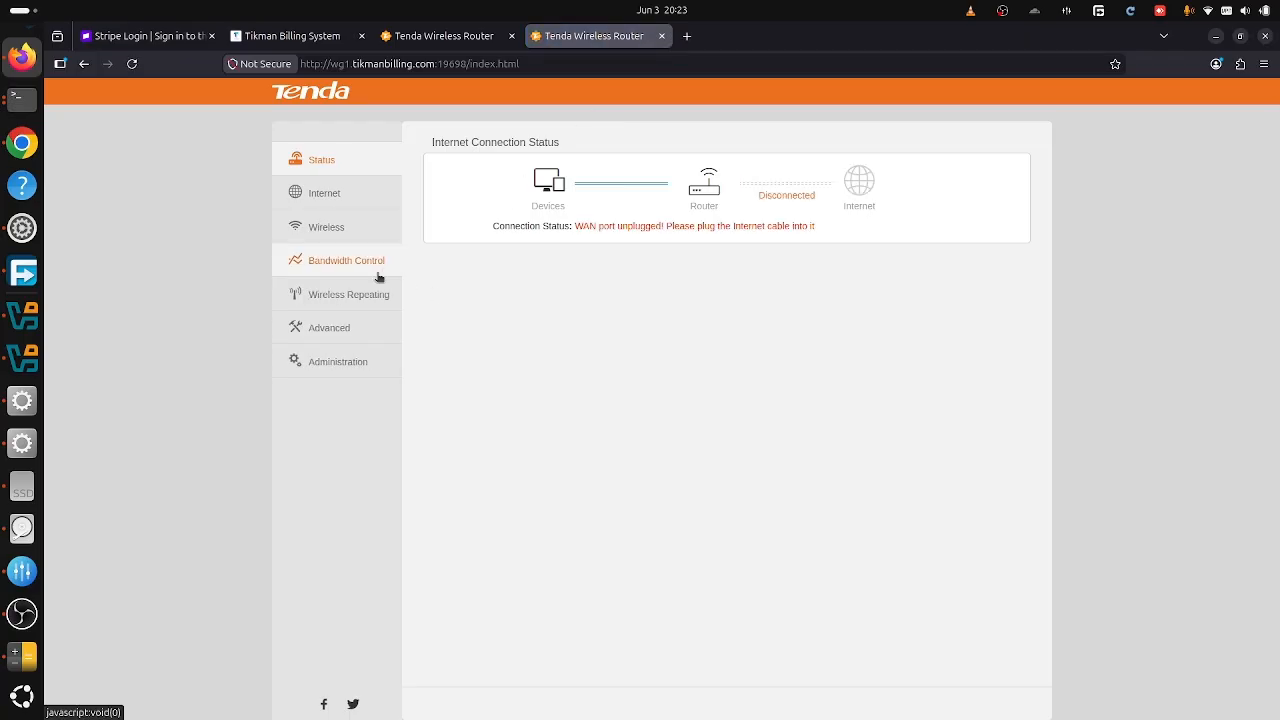
- Browse Tenda's administration, advanced, repeating, bandwidth and wireless pages, then close the tab
click(324, 369)
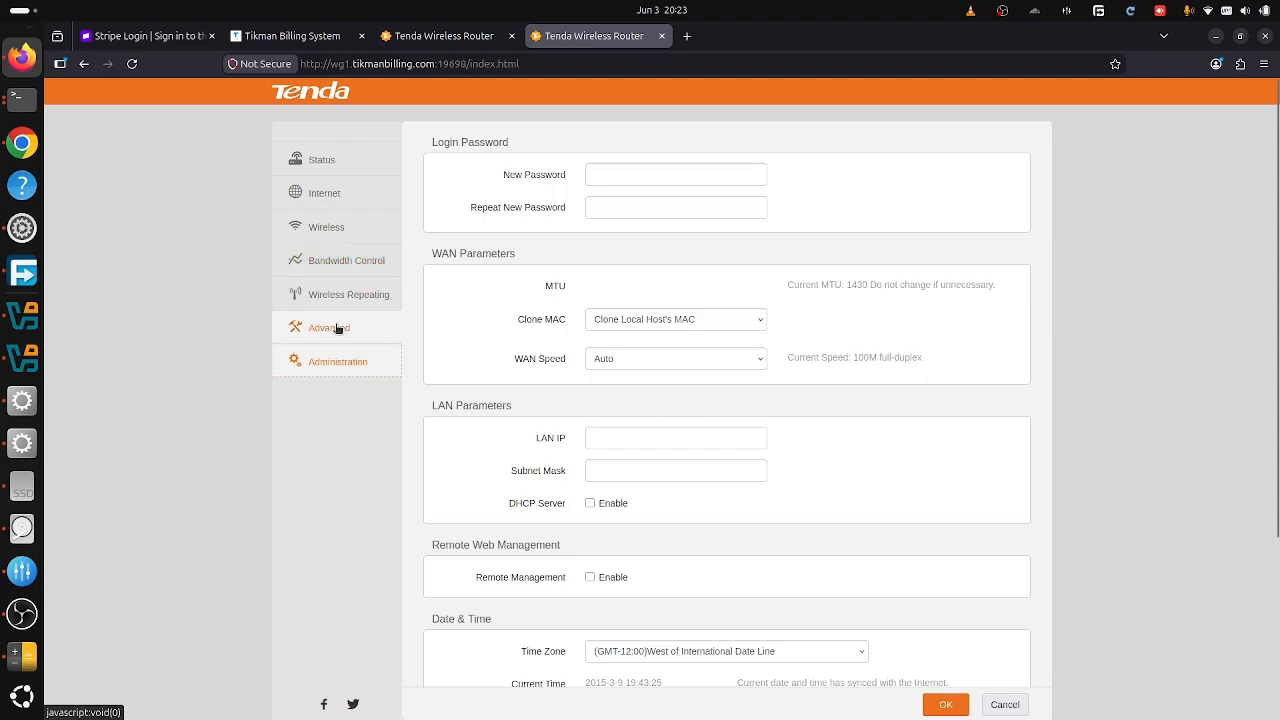
click(339, 328)
click(351, 369)
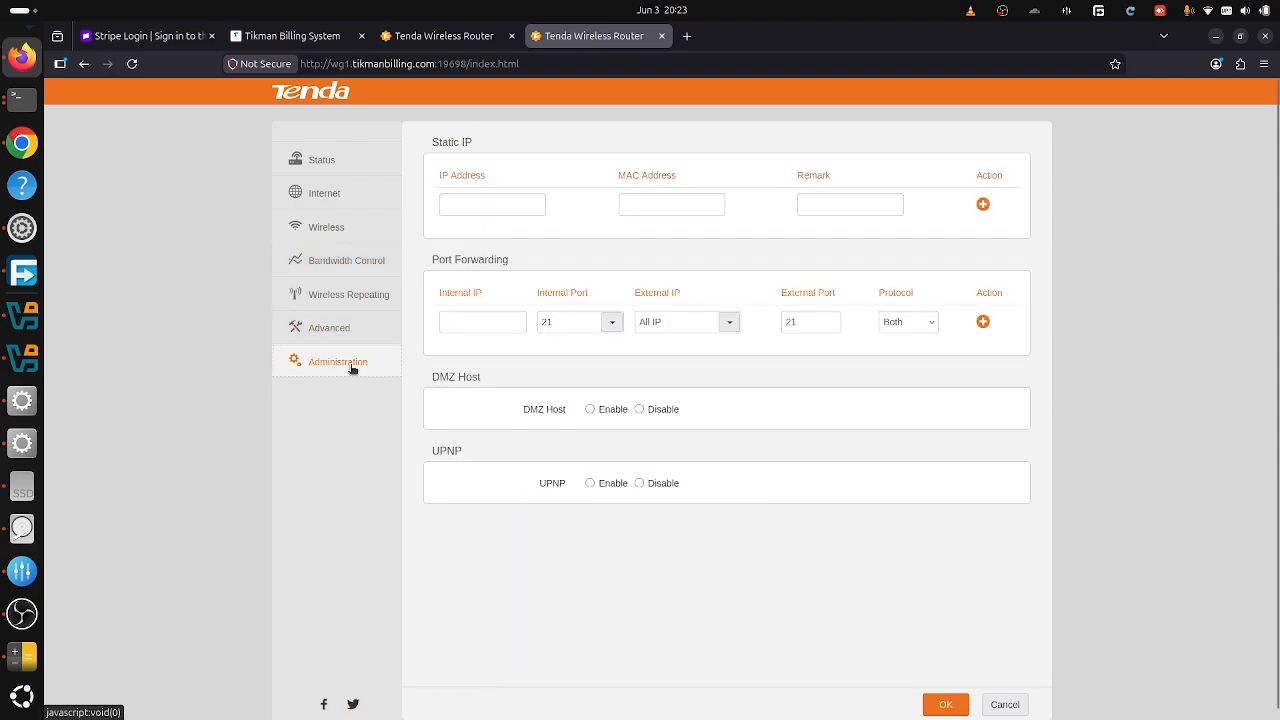
click(337, 292)
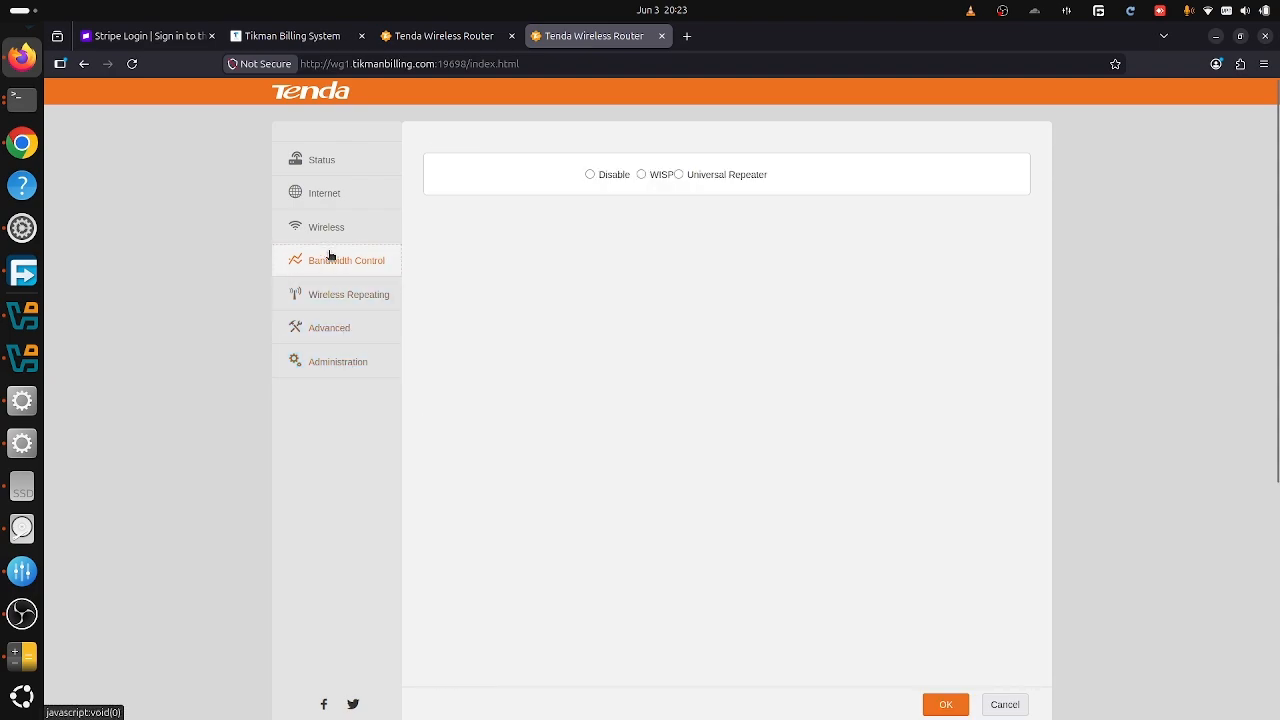
click(324, 222)
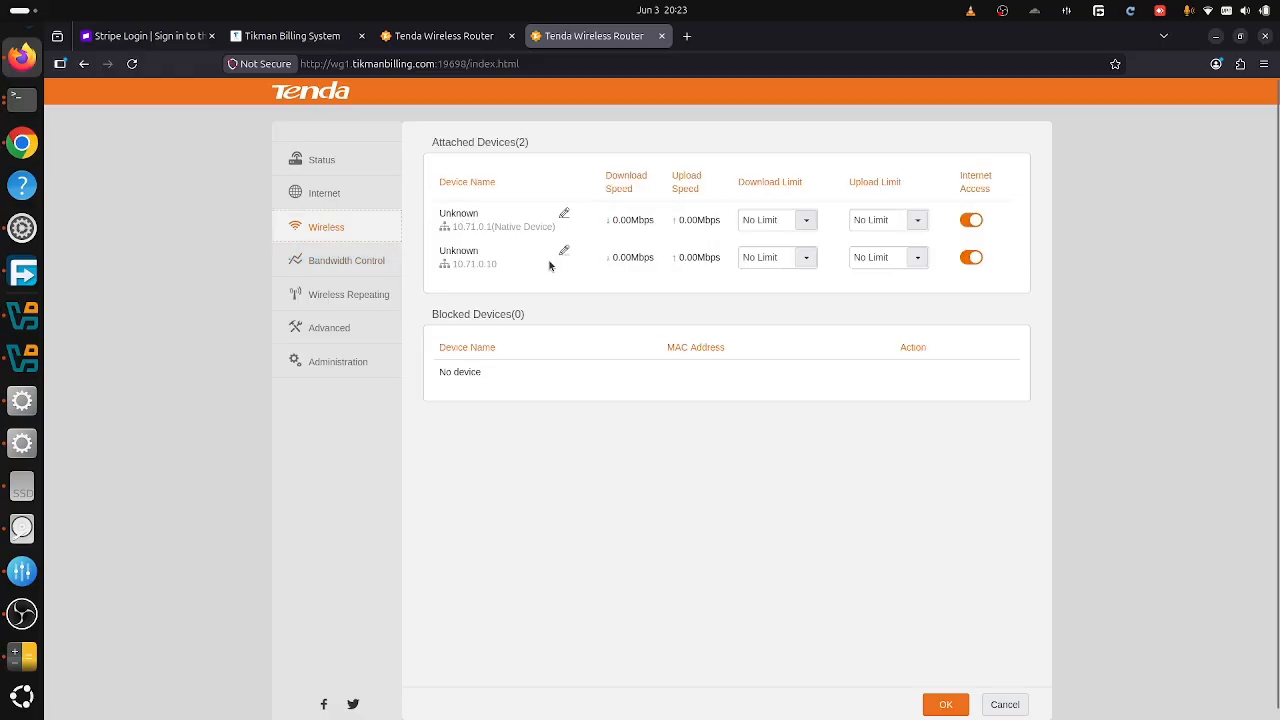
scroll(522, 316, down, 2)
click(346, 346)
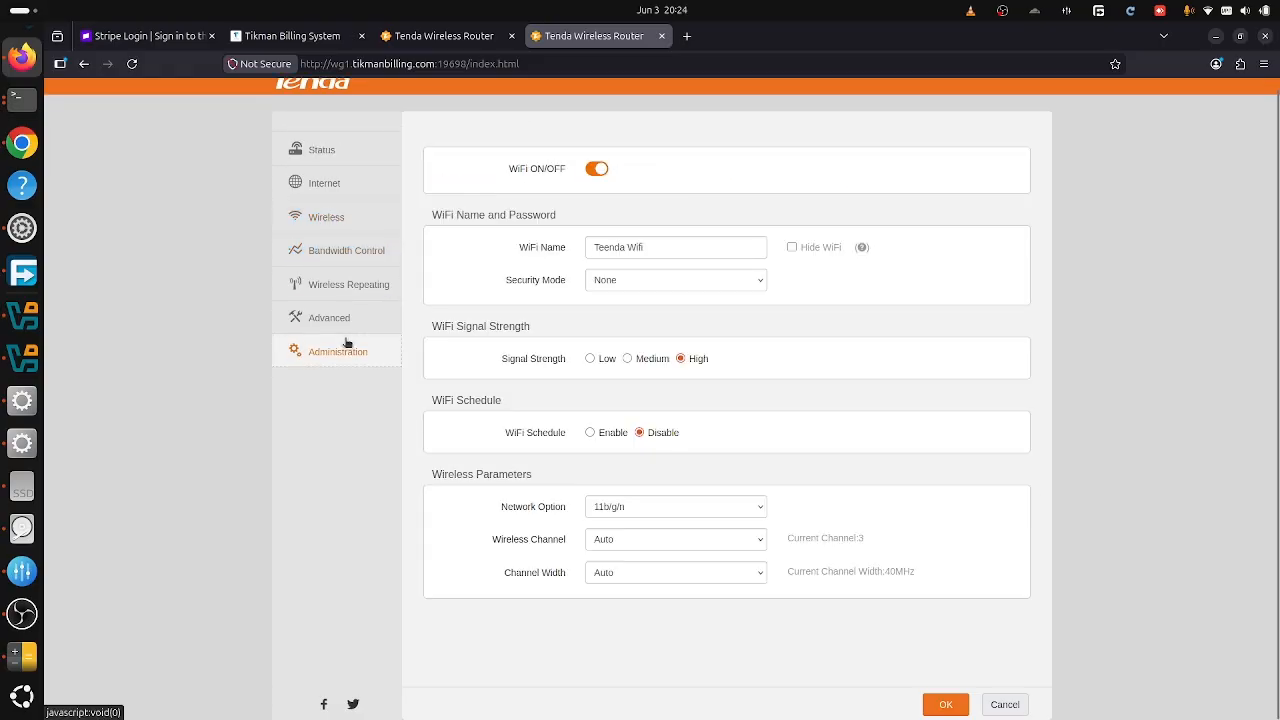
click(305, 216)
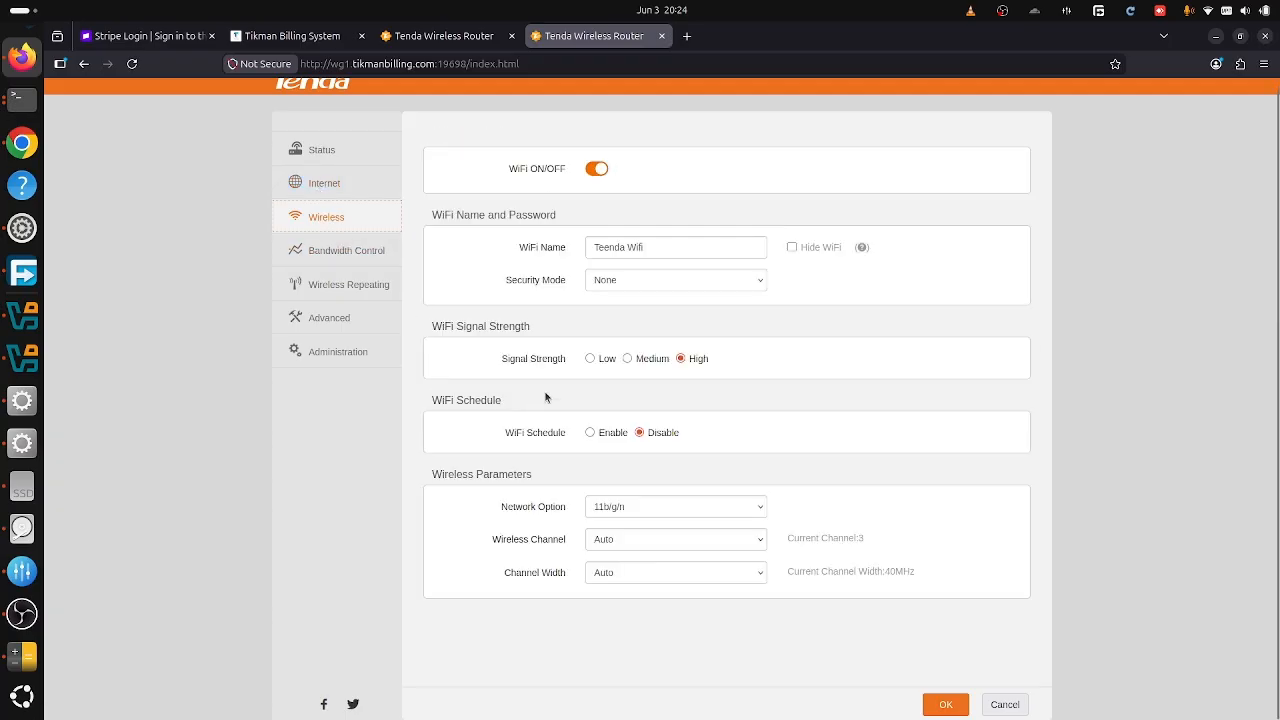
click(368, 357)
scroll(478, 384, down, 4)
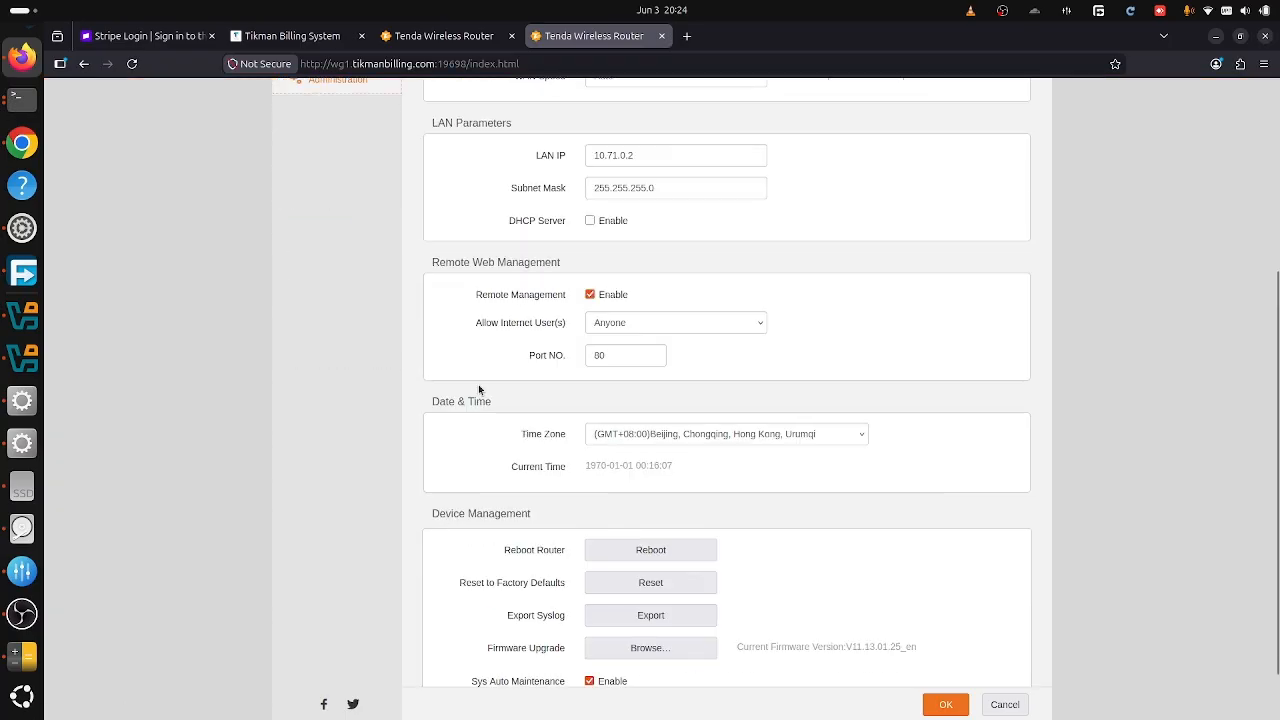
scroll(478, 384, up, 5)
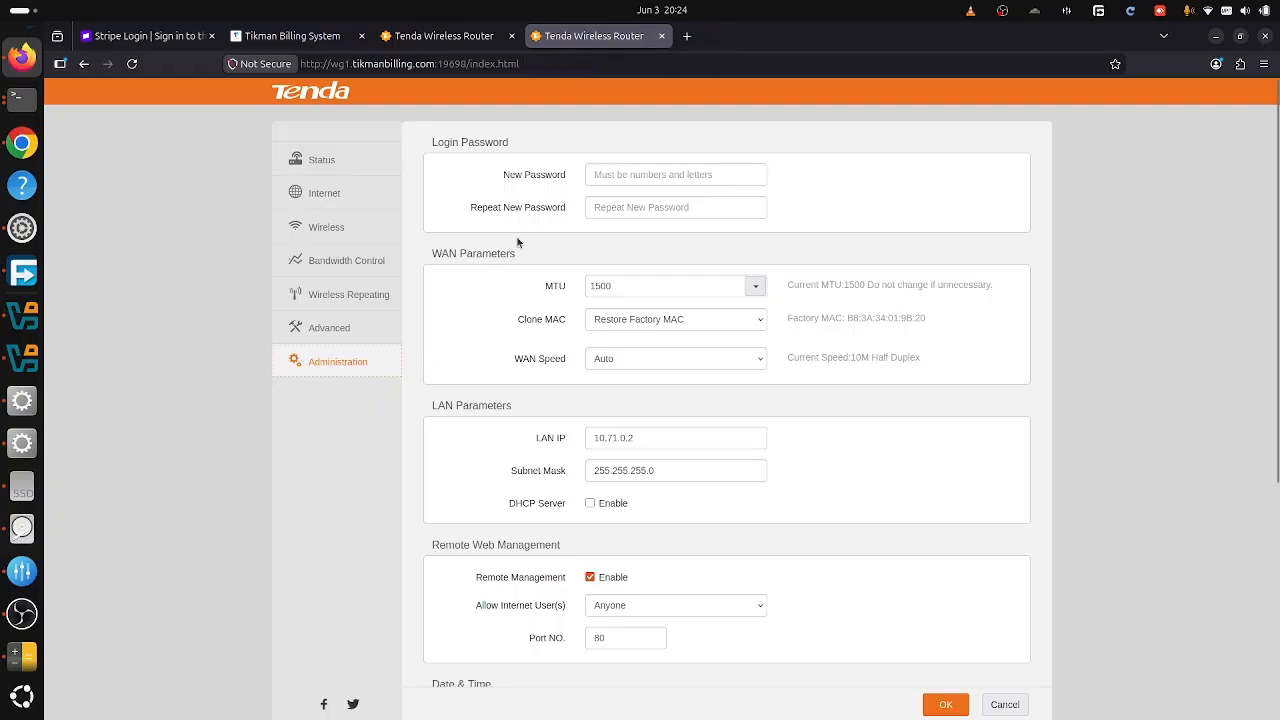
click(662, 36)
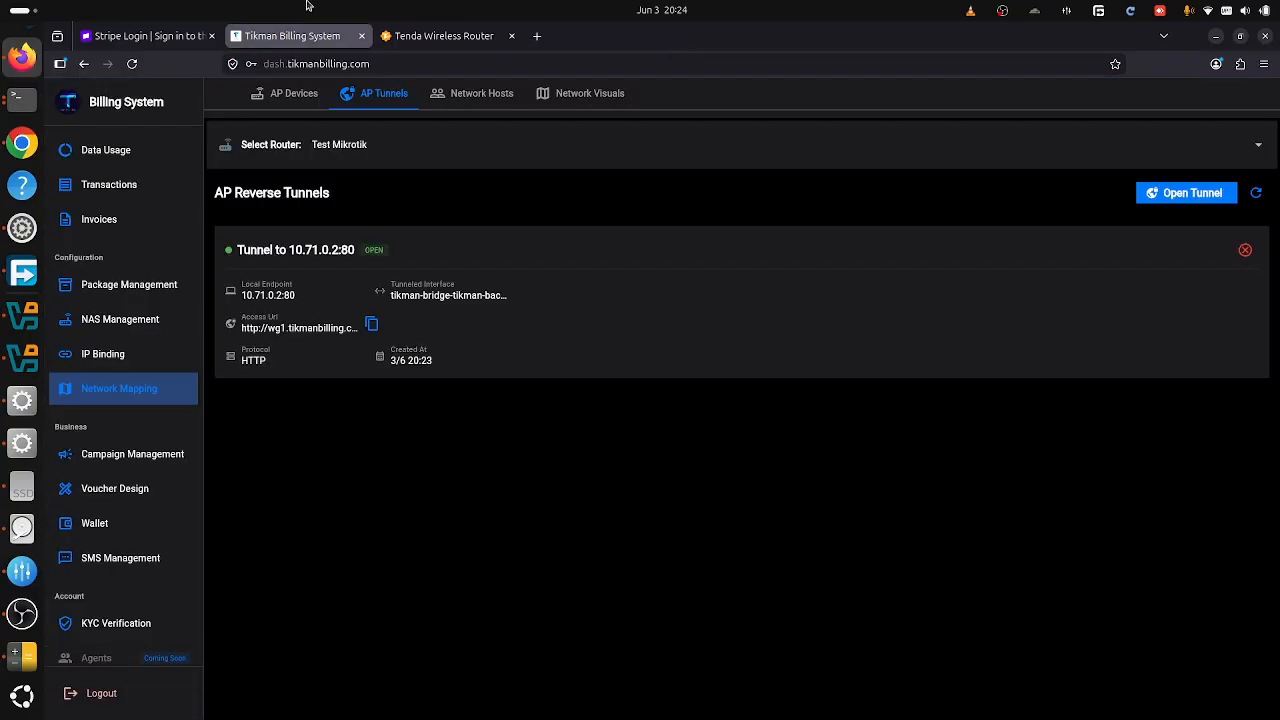
- Close the 10.71.0.2:80 tunnel, confirm the tunnel list is empty, and view AP Devices
click(1248, 250)
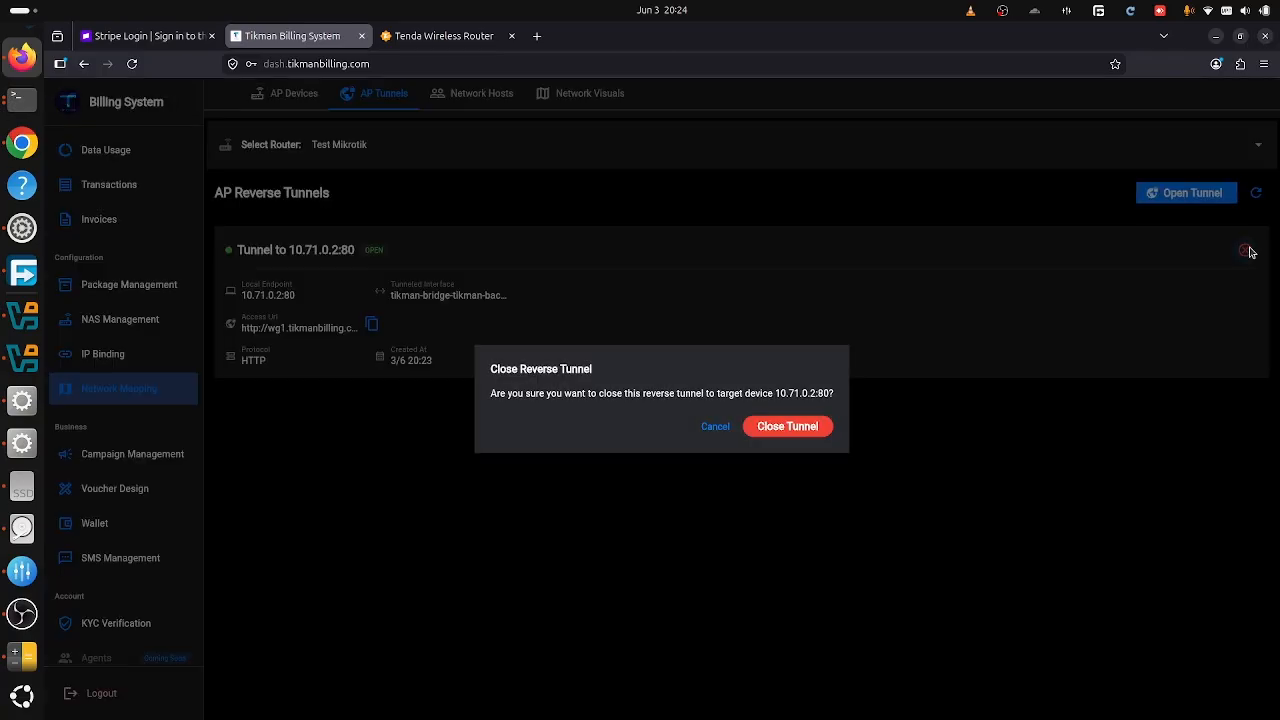
click(771, 432)
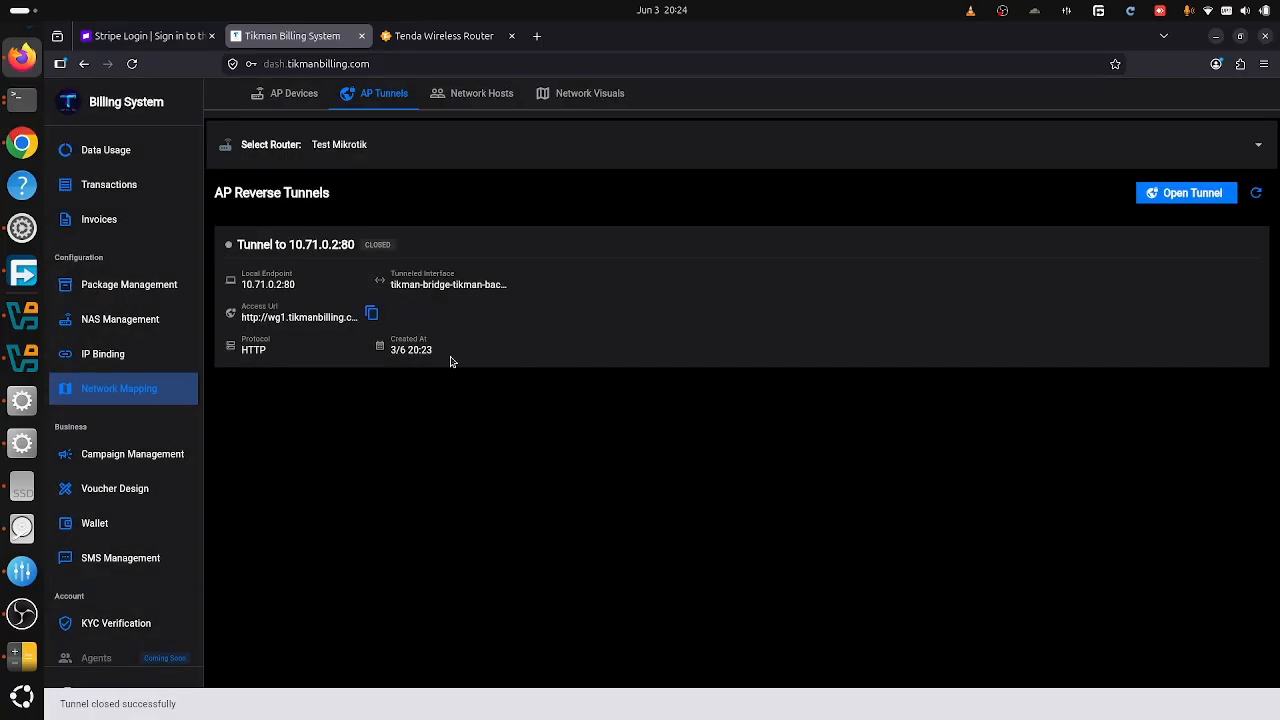
click(283, 94)
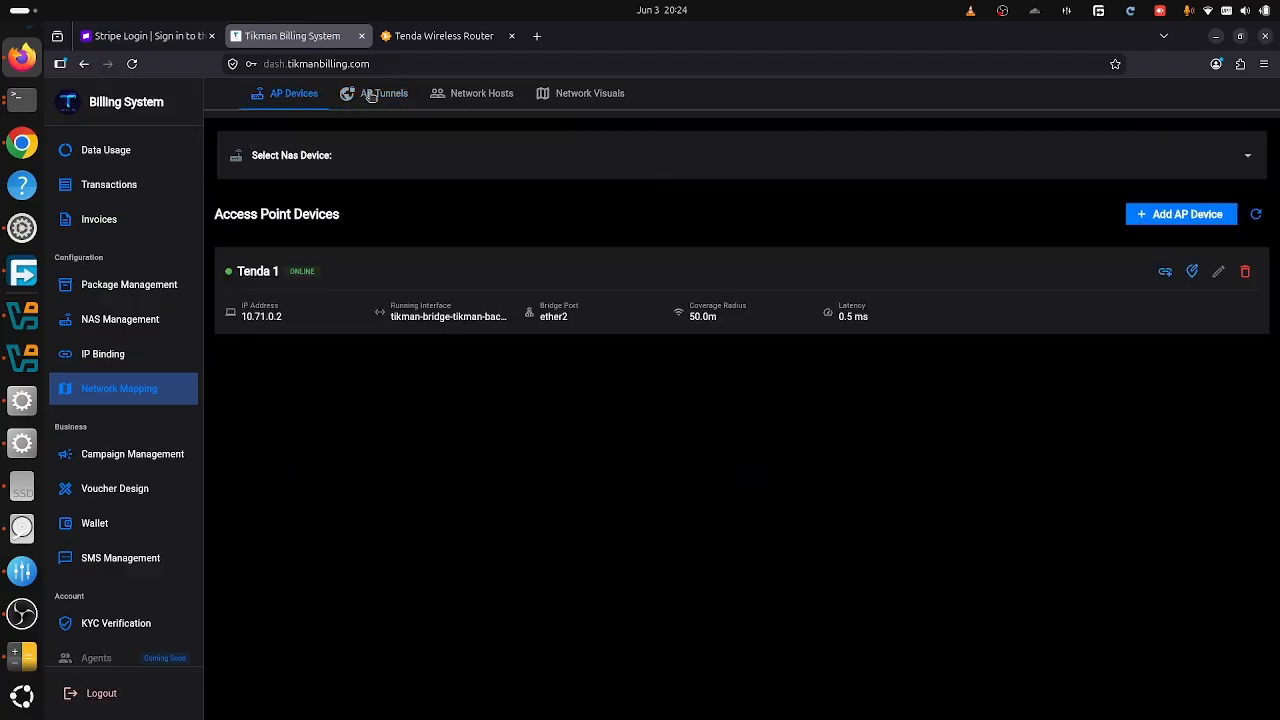
click(275, 96)
click(372, 91)
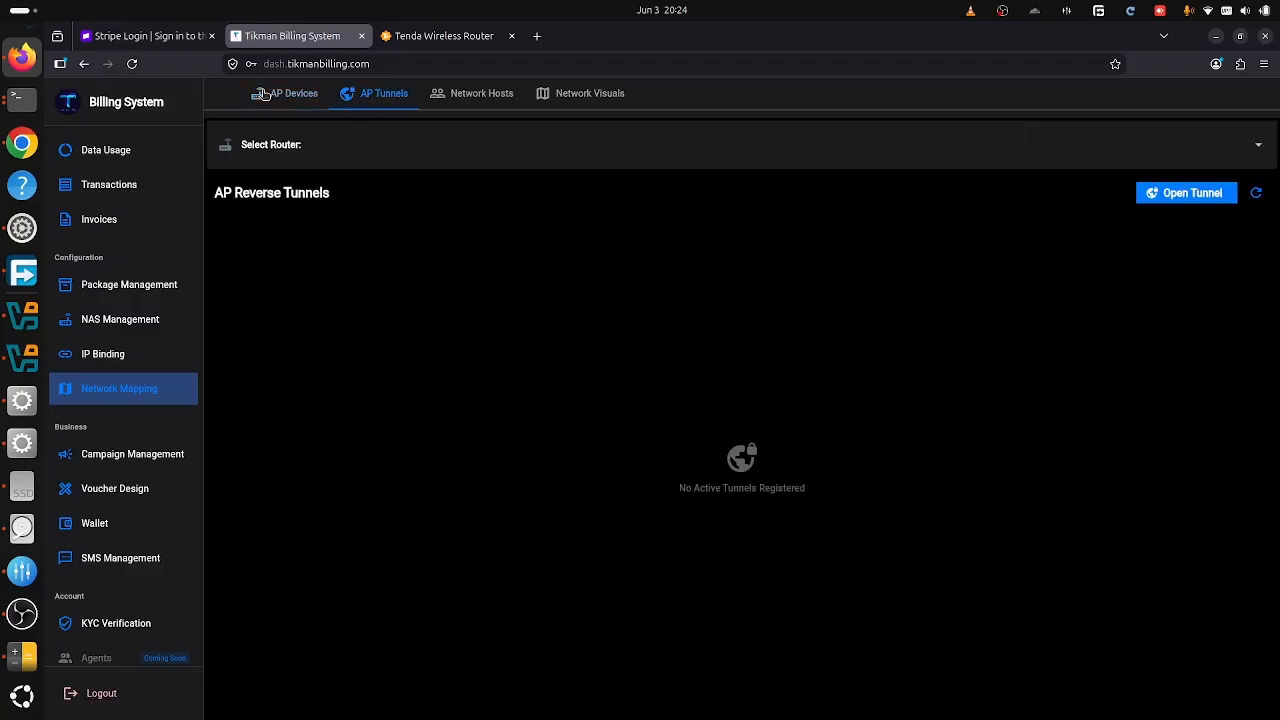
click(295, 95)
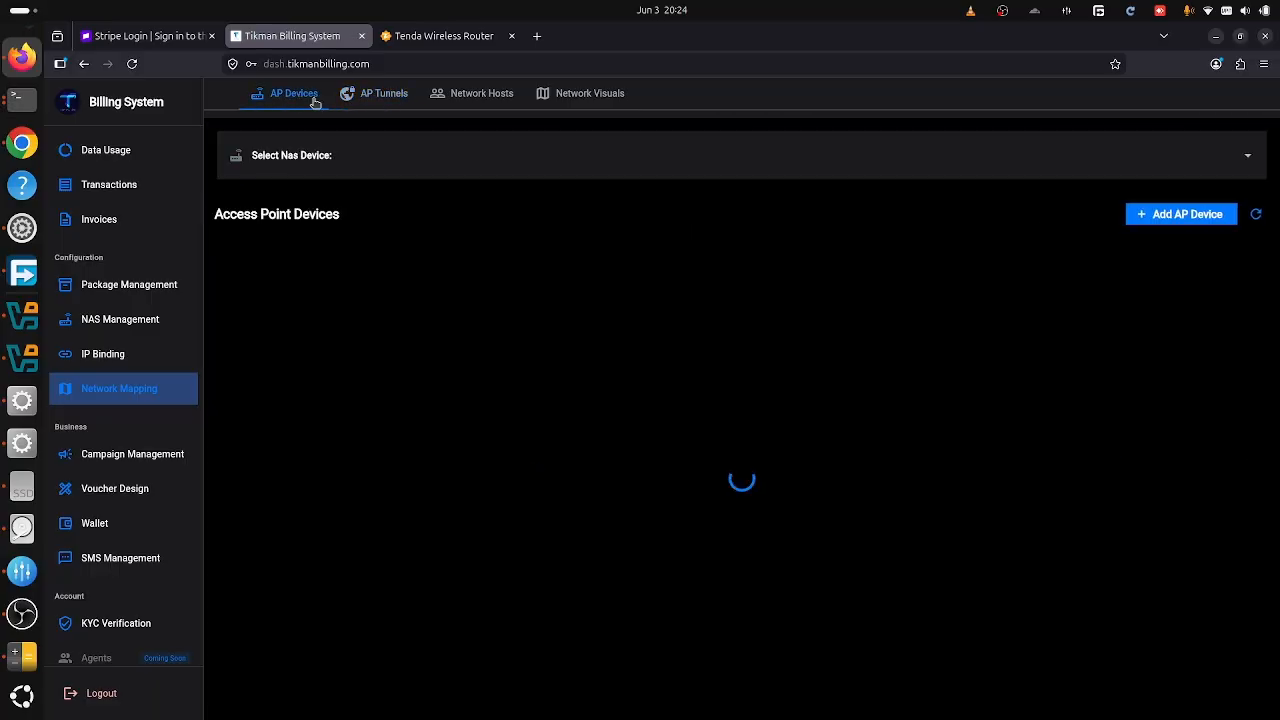